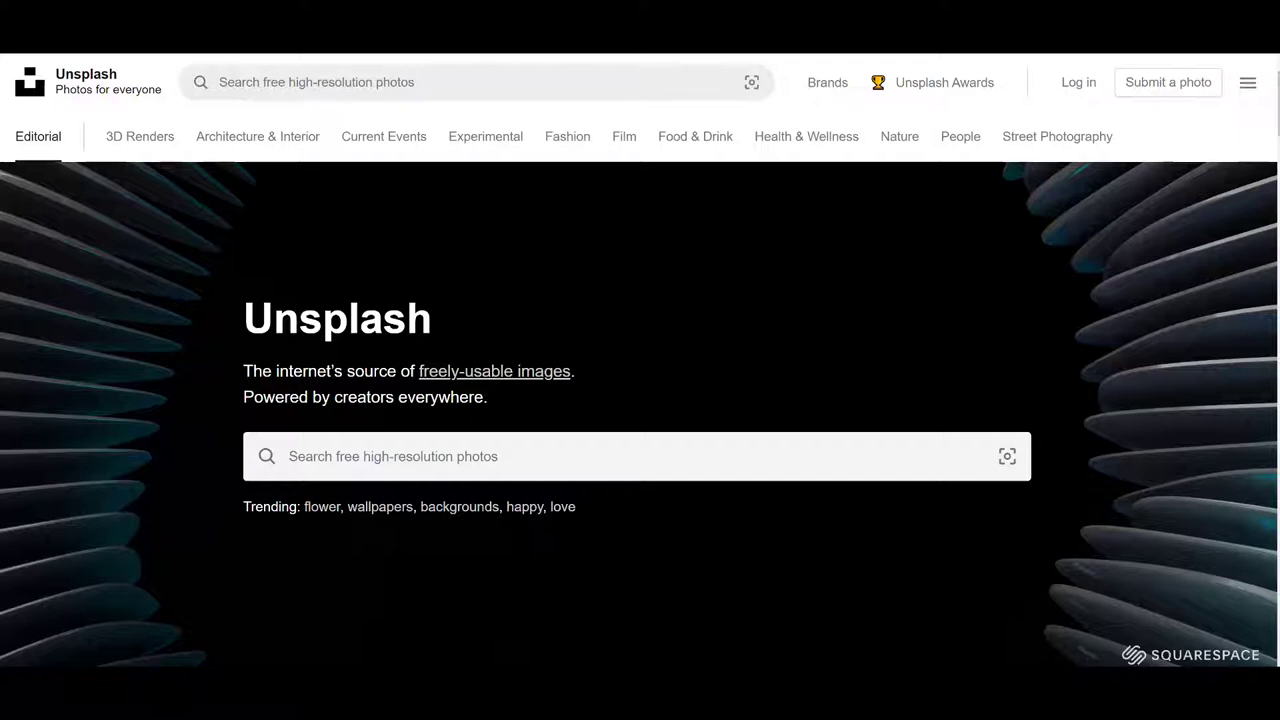
Search Unsplash for 'fall pictures' and scroll through the photo results
{"action": "left_click", "coordinate": [289, 456]}
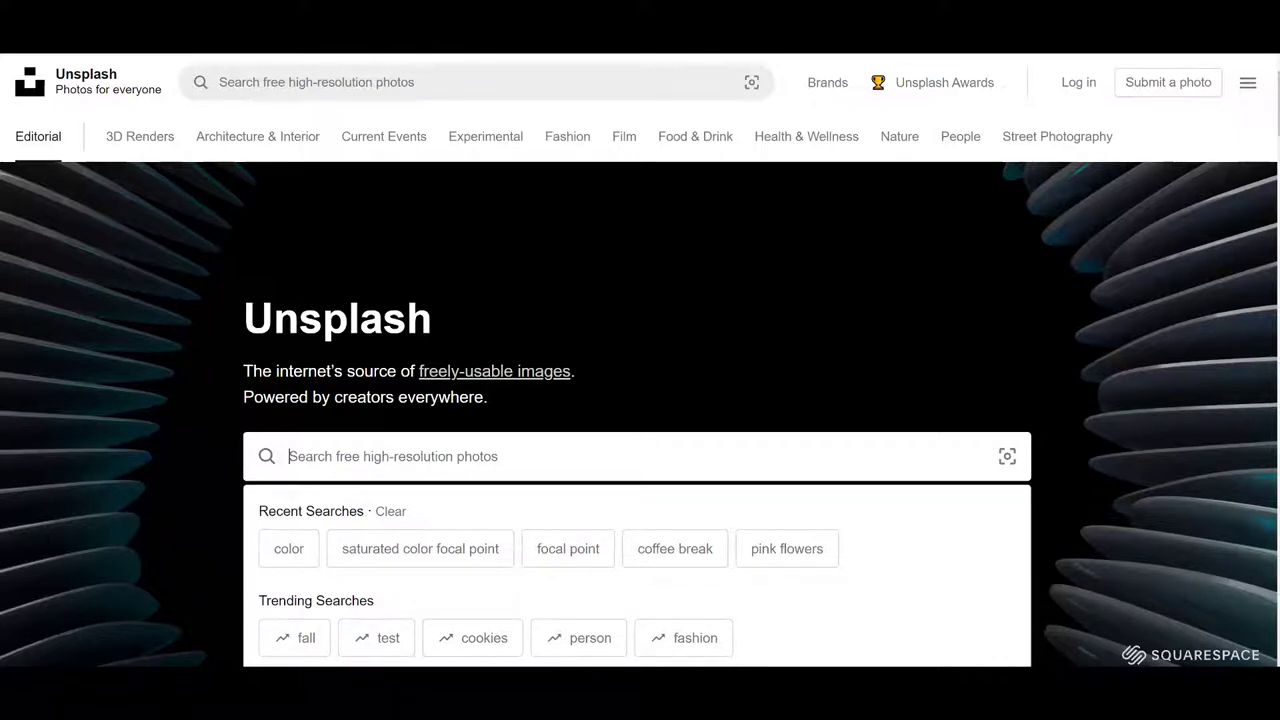
{"action": "type", "text": "fall"}
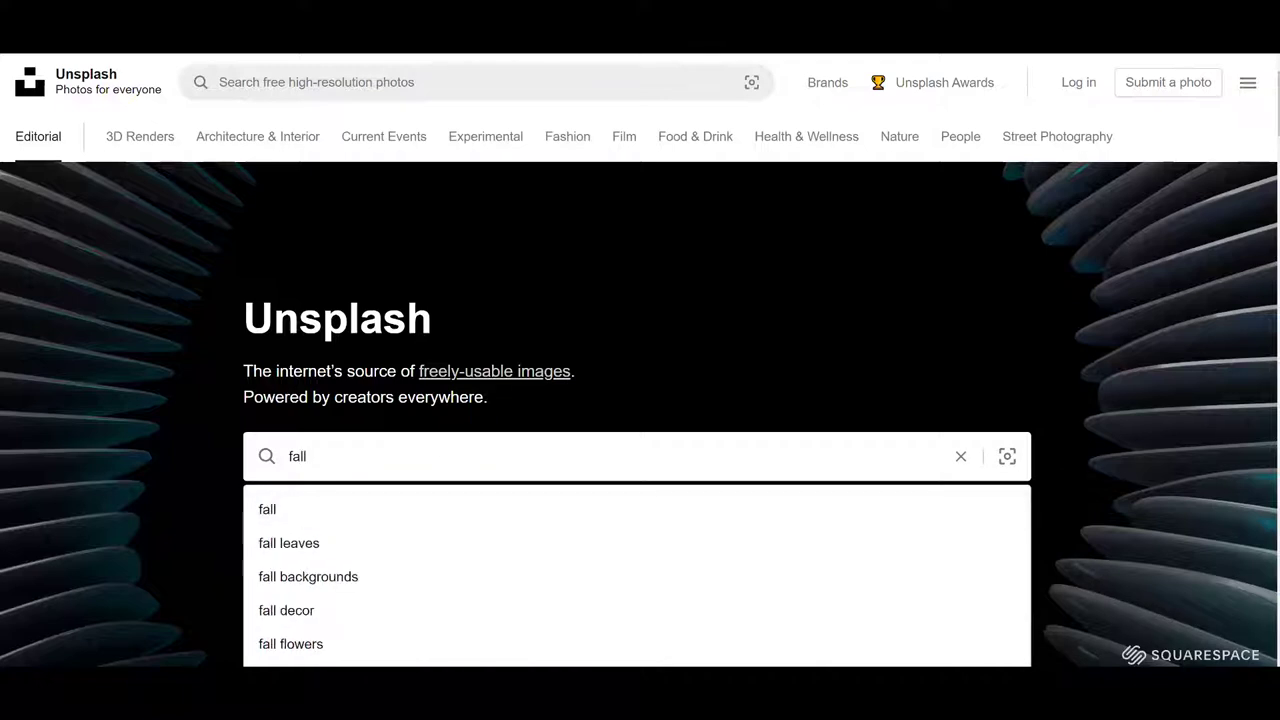
{"action": "type", "text": " pictures"}
{"action": "key", "text": "Return"}
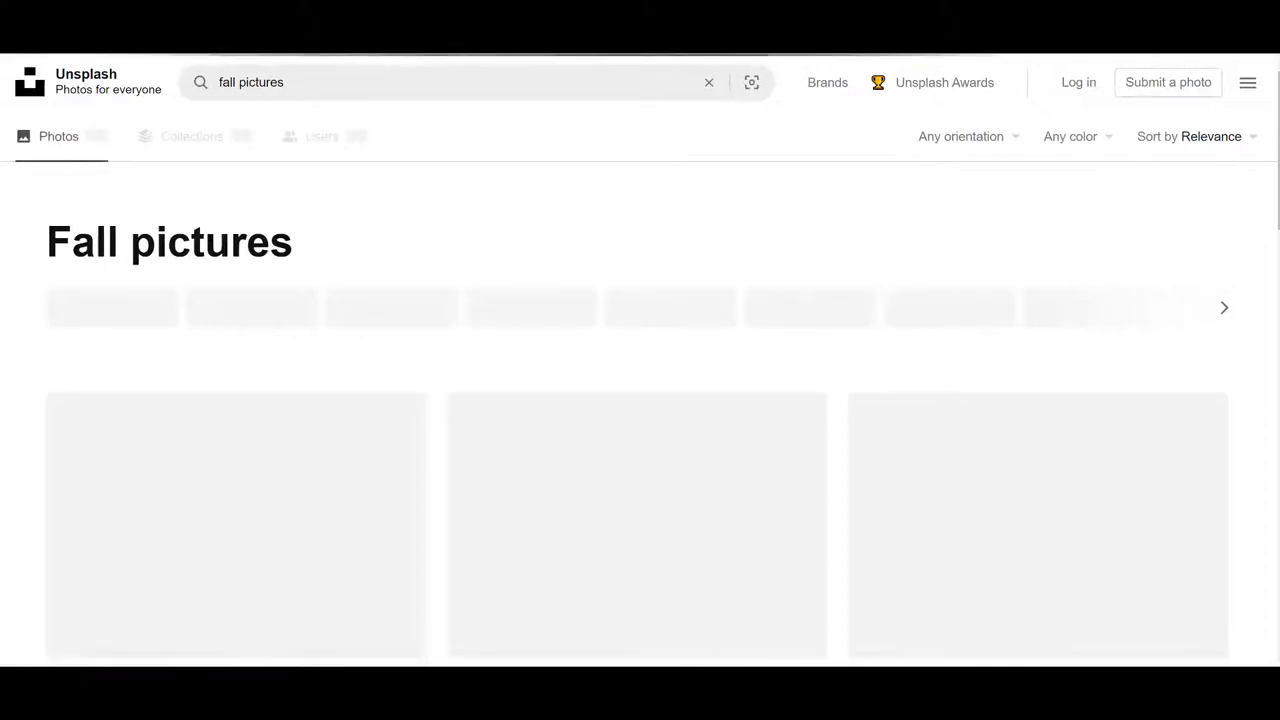
{"action": "scroll", "coordinate": [235, 500], "scroll_direction": "down", "scroll_amount": 1}
{"action": "scroll", "coordinate": [235, 500], "scroll_direction": "down", "scroll_amount": 4}
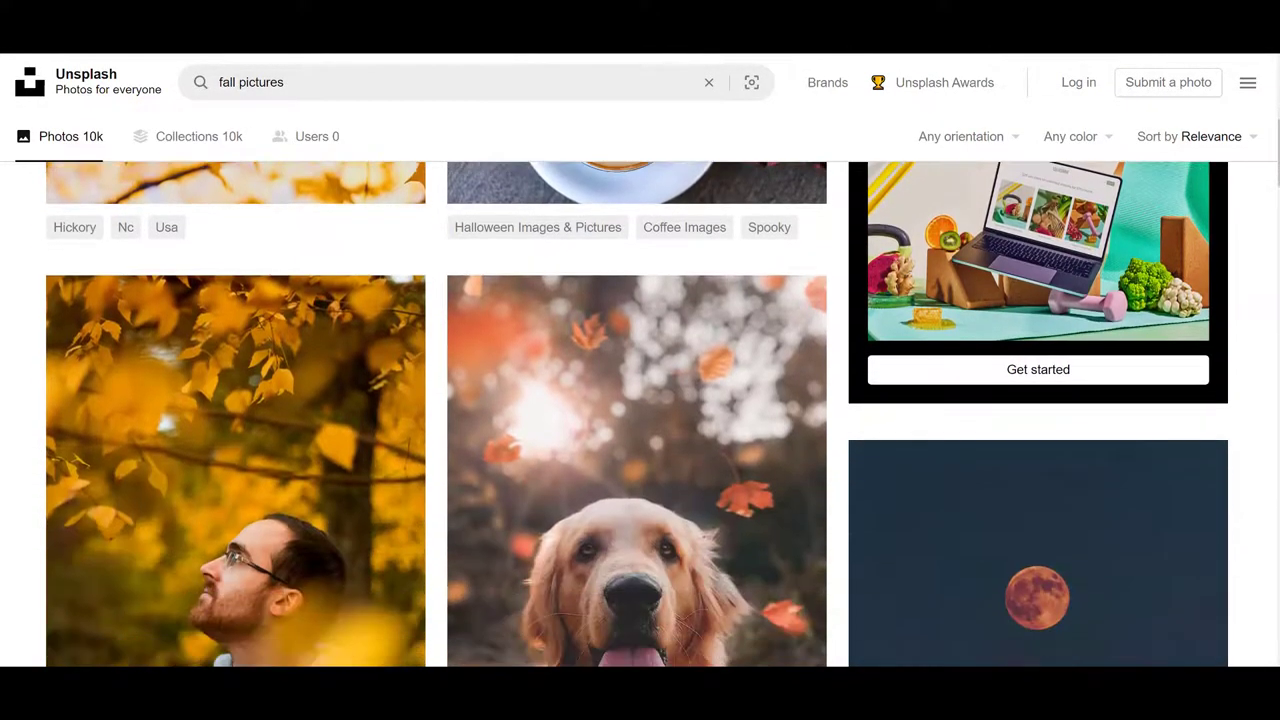
{"action": "scroll", "coordinate": [235, 400], "scroll_direction": "down", "scroll_amount": 10}
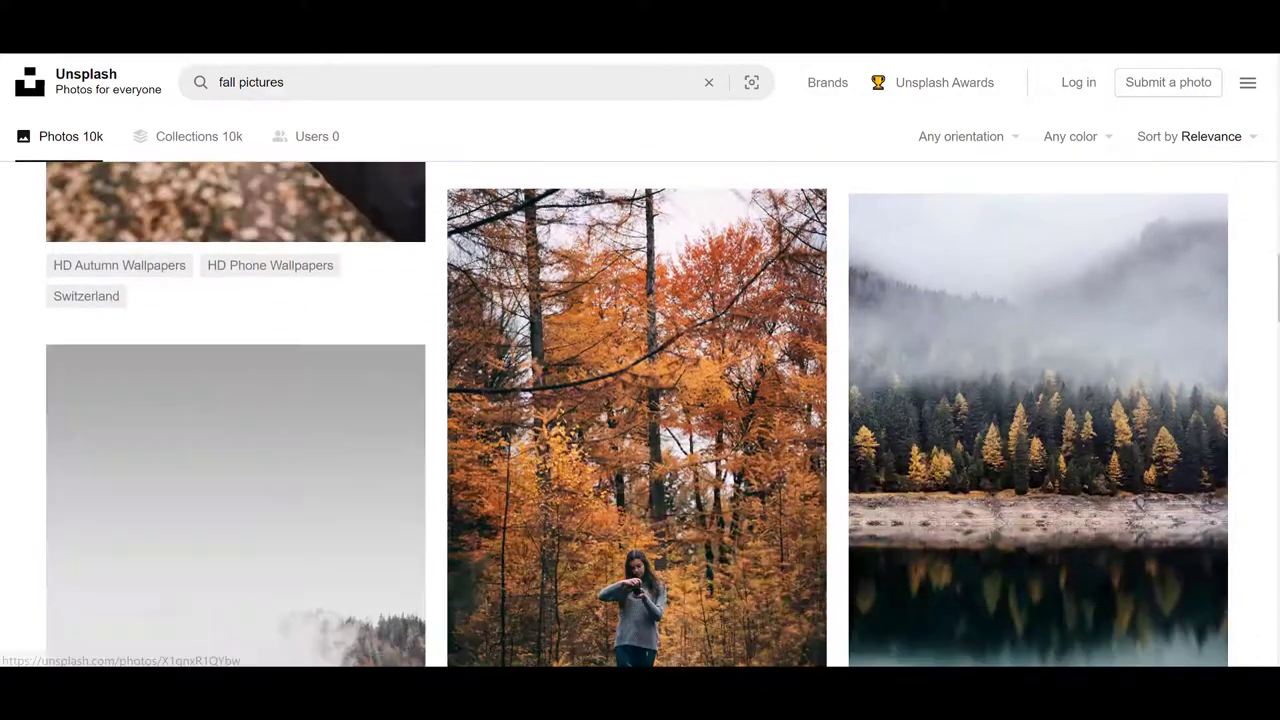
{"action": "scroll", "coordinate": [235, 400], "scroll_direction": "down", "scroll_amount": 5}
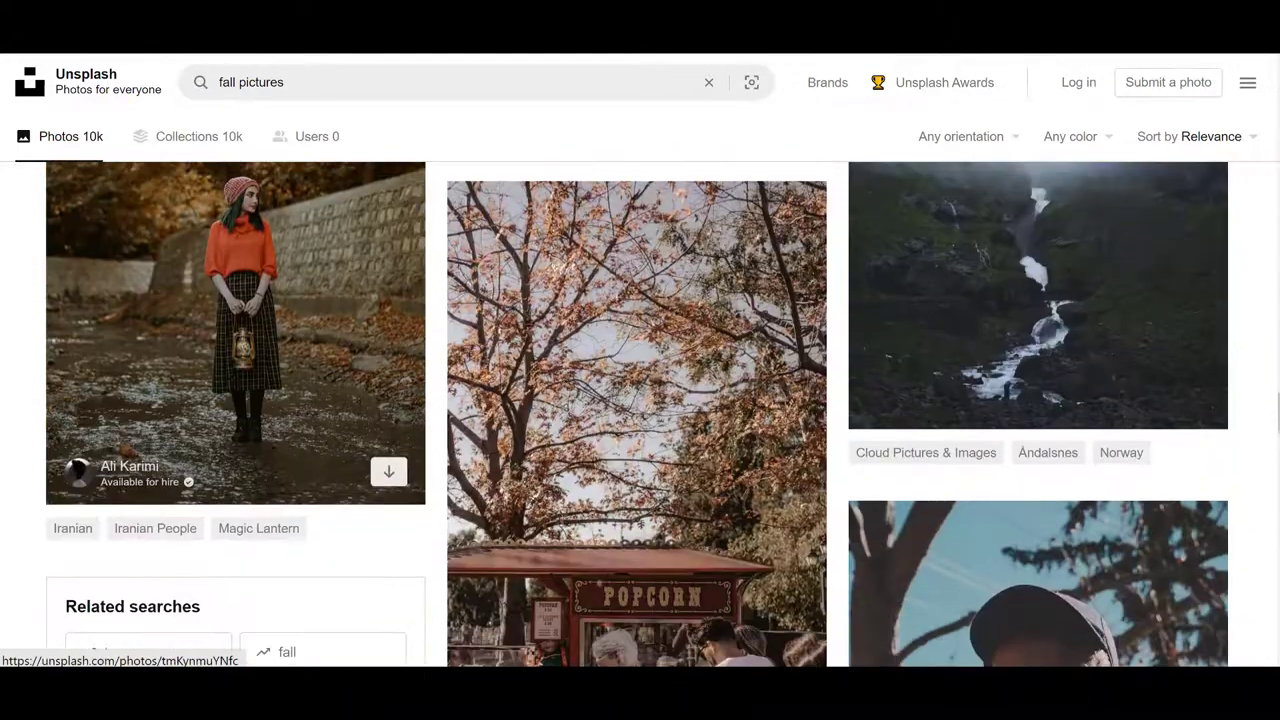
{"action": "scroll", "coordinate": [640, 420], "scroll_direction": "down", "scroll_amount": 2}
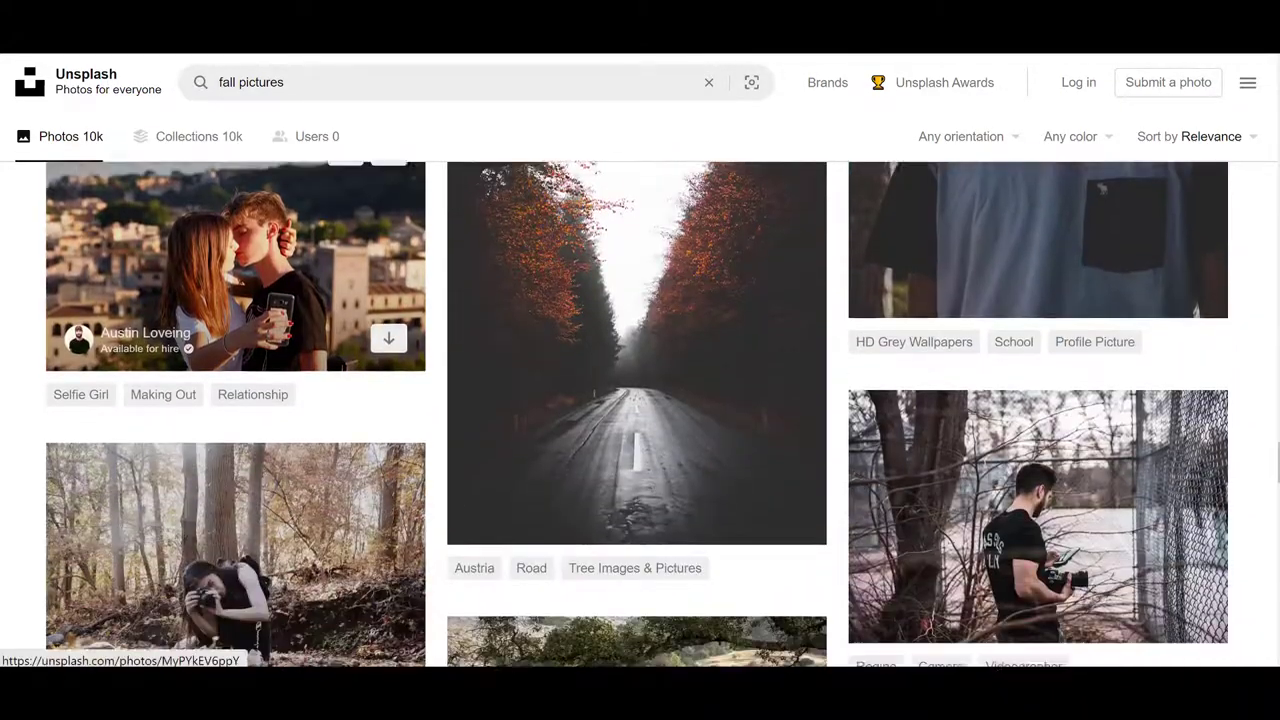
{"action": "scroll", "coordinate": [640, 420], "scroll_direction": "up", "scroll_amount": 4}
{"action": "scroll", "coordinate": [640, 420], "scroll_direction": "up", "scroll_amount": 1}
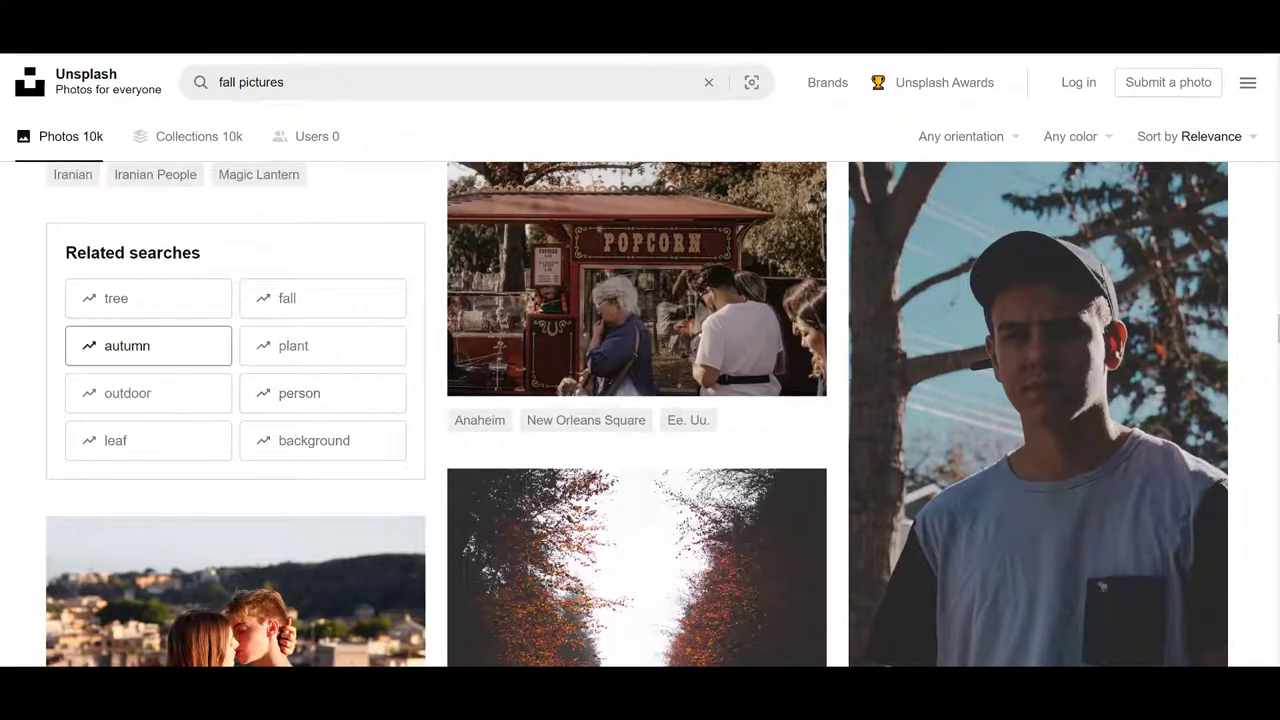
Go from autumn to Thanksgiving photo results and find the candlelit table-setting photo
{"action": "left_click", "coordinate": [148, 345]}
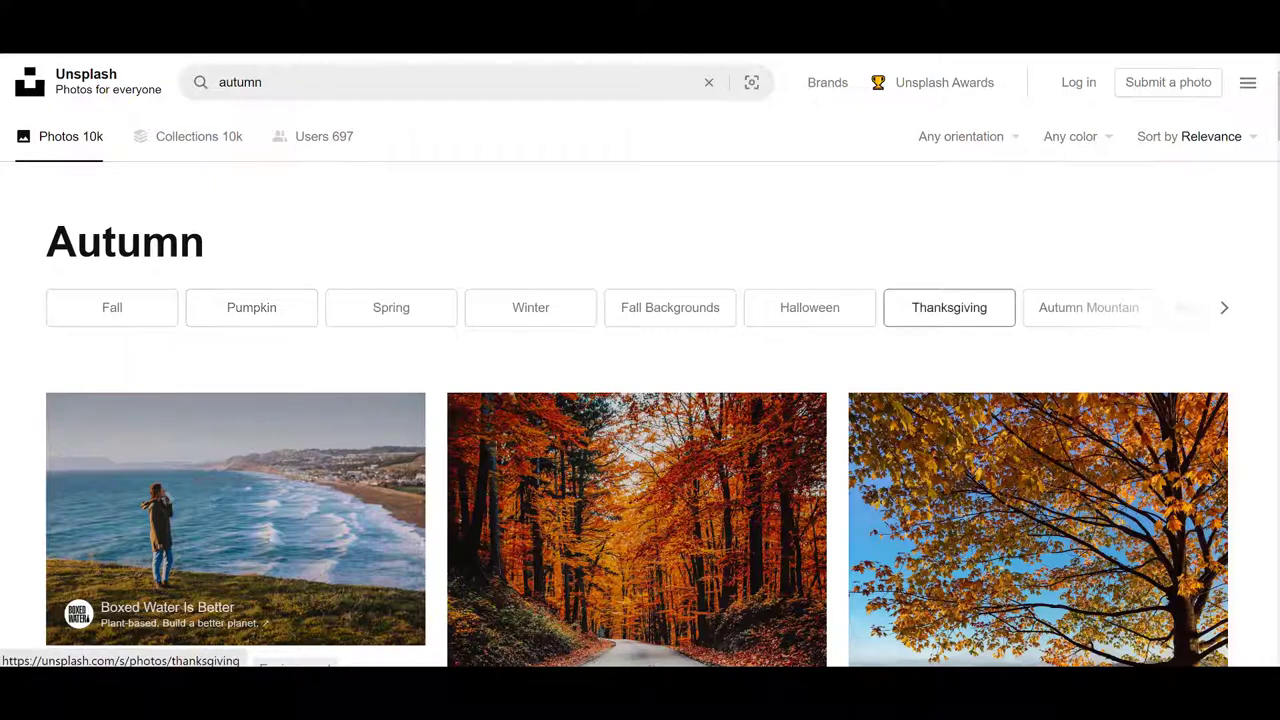
{"action": "left_click", "coordinate": [949, 307]}
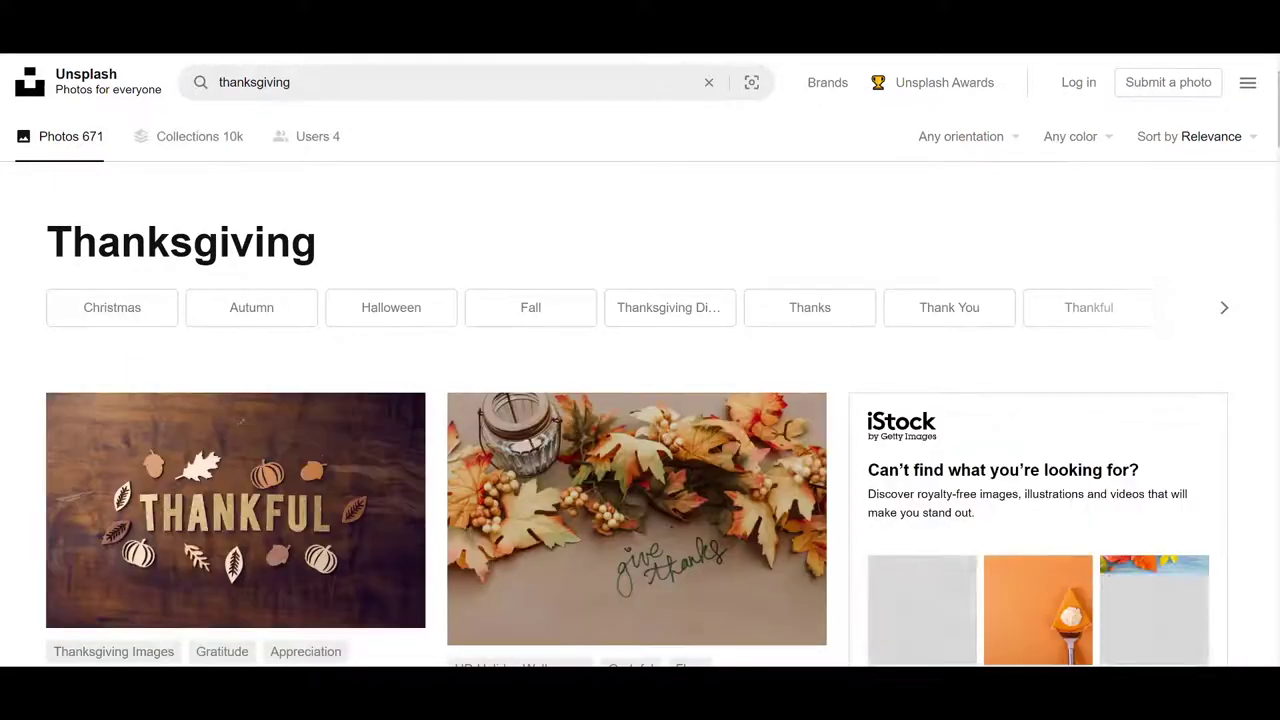
{"action": "scroll", "coordinate": [637, 414], "scroll_direction": "down", "scroll_amount": 5}
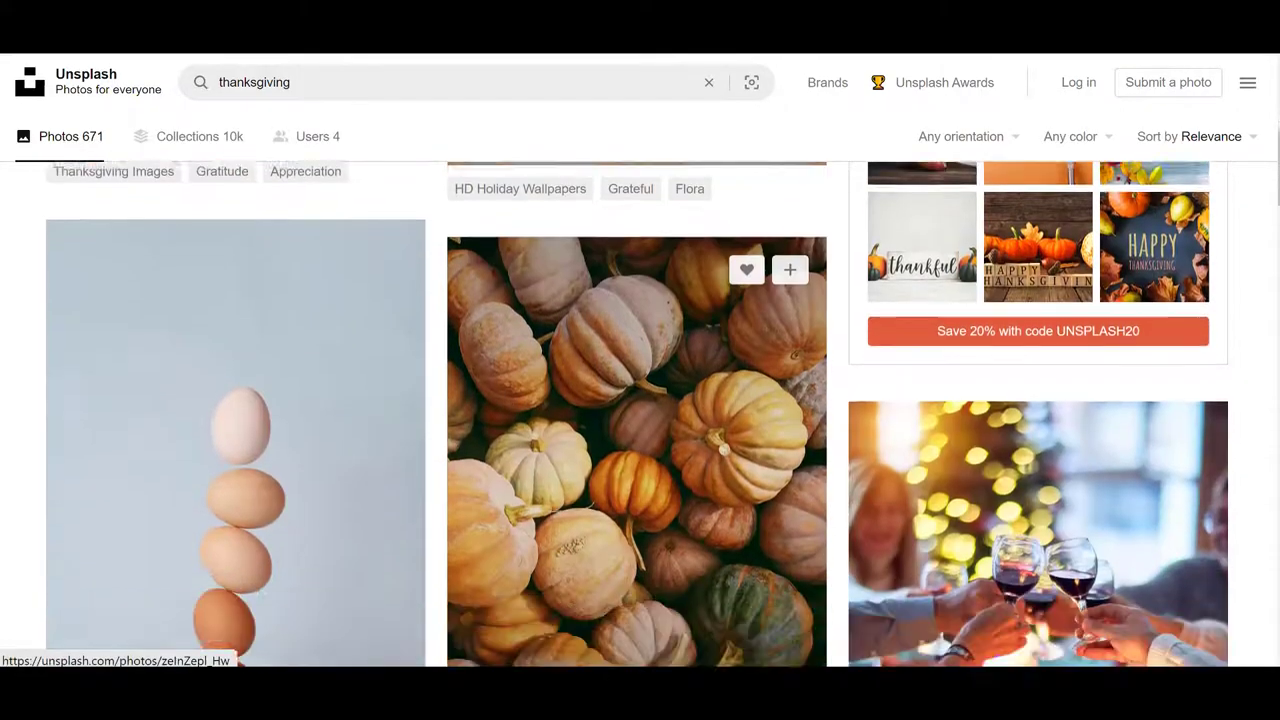
{"action": "scroll", "coordinate": [637, 414], "scroll_direction": "down", "scroll_amount": 6}
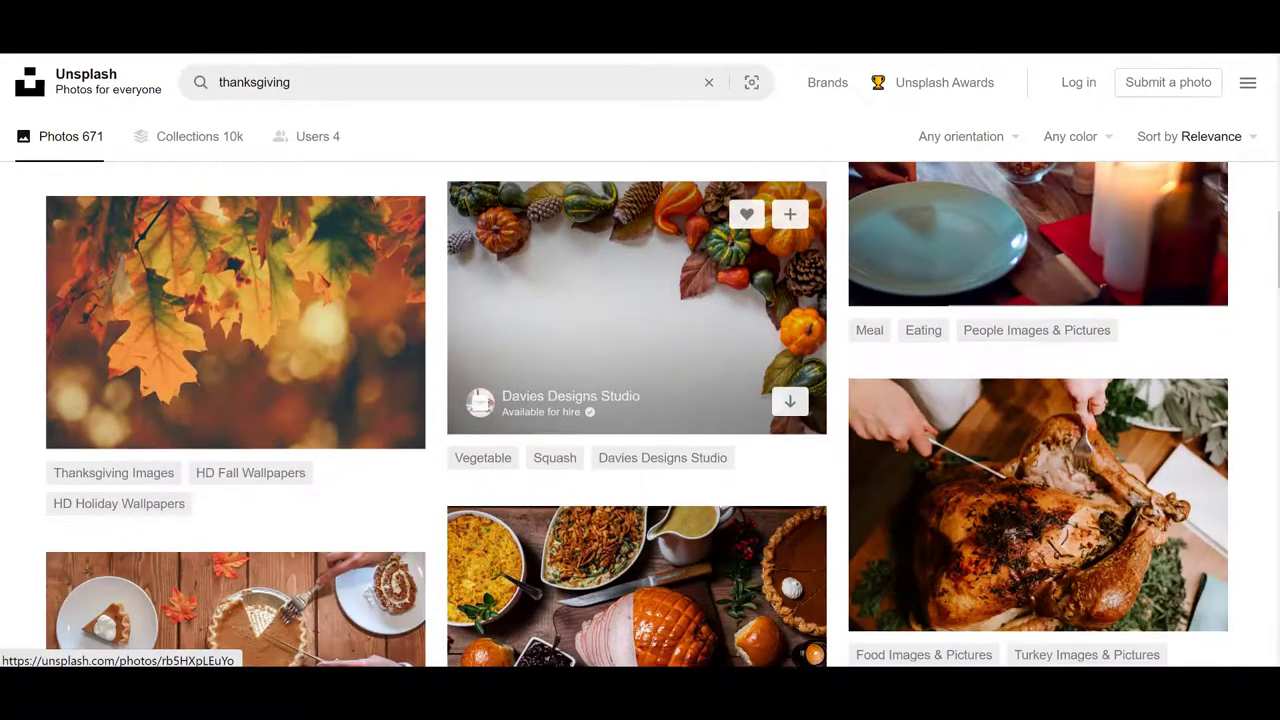
{"action": "scroll", "coordinate": [637, 414], "scroll_direction": "down", "scroll_amount": 7}
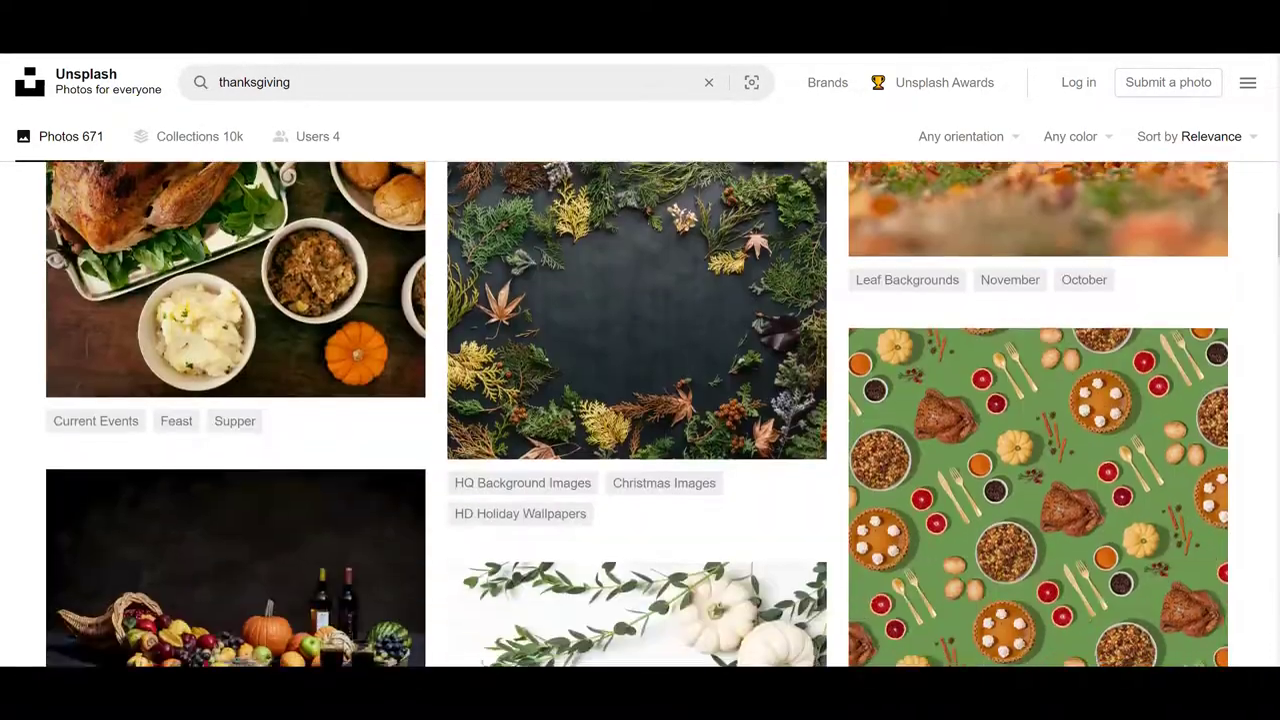
{"action": "scroll", "coordinate": [637, 414], "scroll_direction": "down", "scroll_amount": 5}
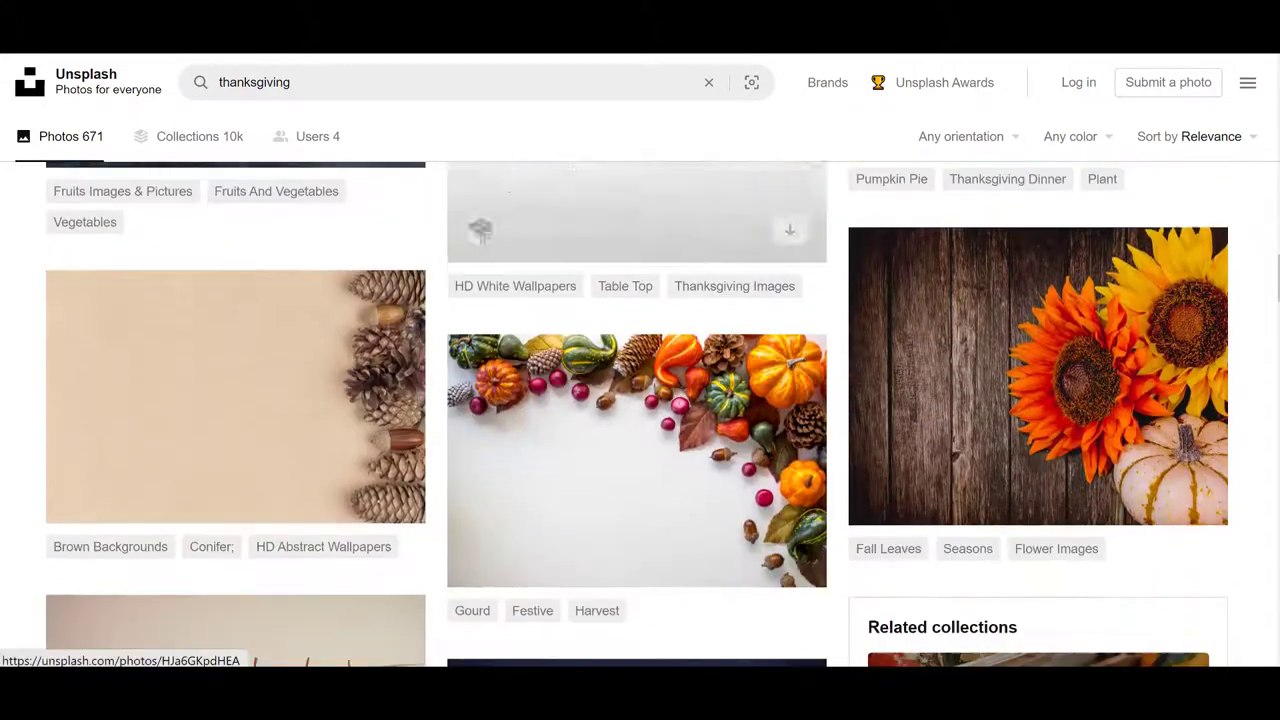
{"action": "scroll", "coordinate": [637, 414], "scroll_direction": "down", "scroll_amount": 5}
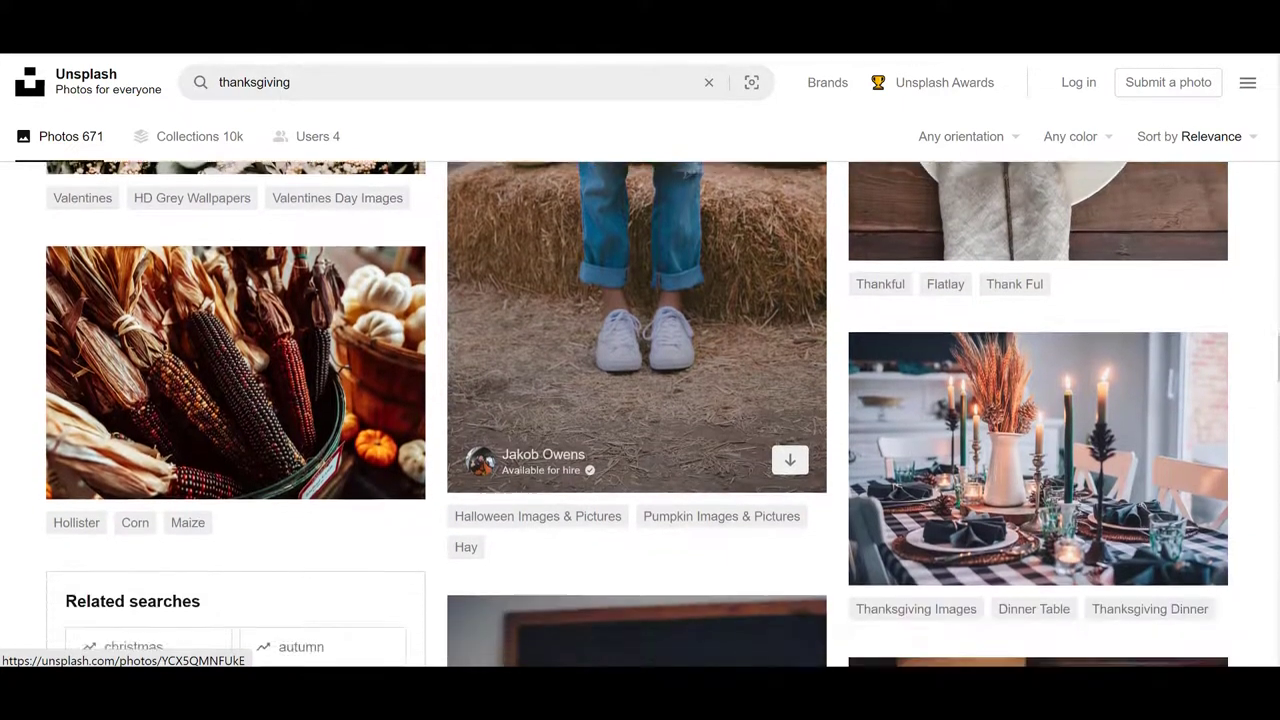
{"action": "scroll", "coordinate": [636, 414], "scroll_direction": "down", "scroll_amount": 5}
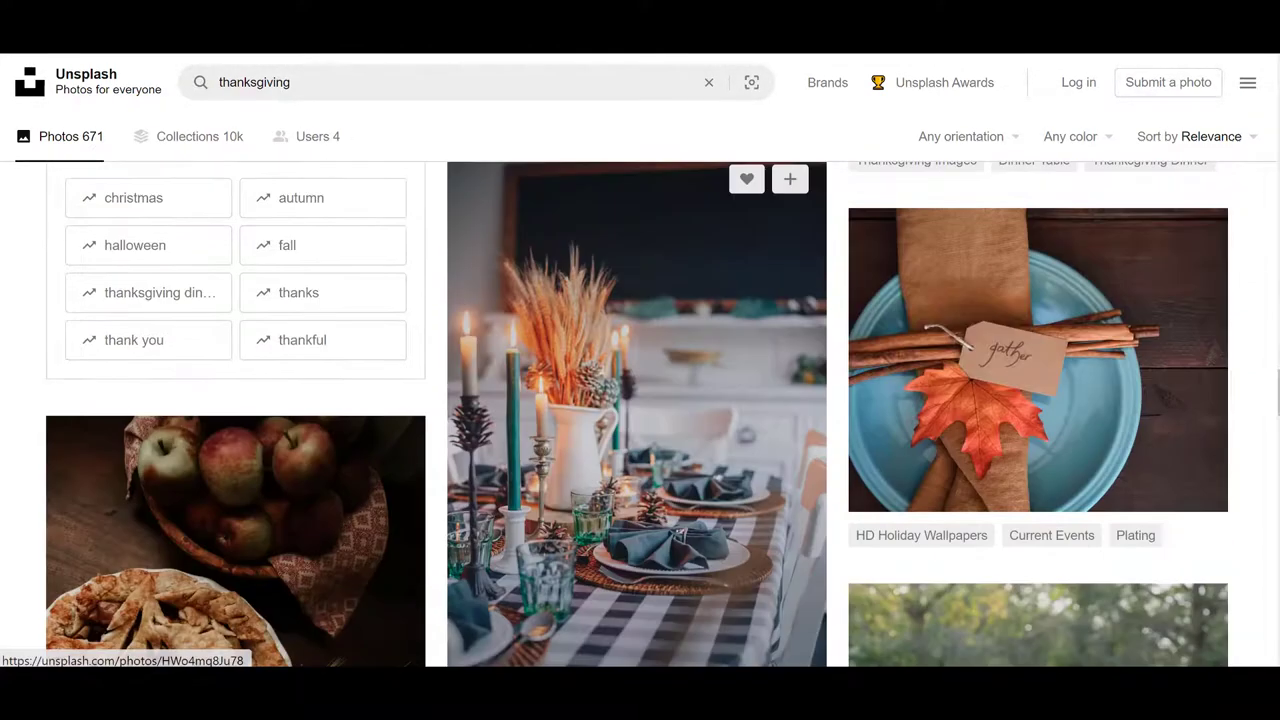
{"action": "scroll", "coordinate": [636, 414], "scroll_direction": "down", "scroll_amount": 2}
{"action": "scroll", "coordinate": [636, 414], "scroll_direction": "up", "scroll_amount": 1}
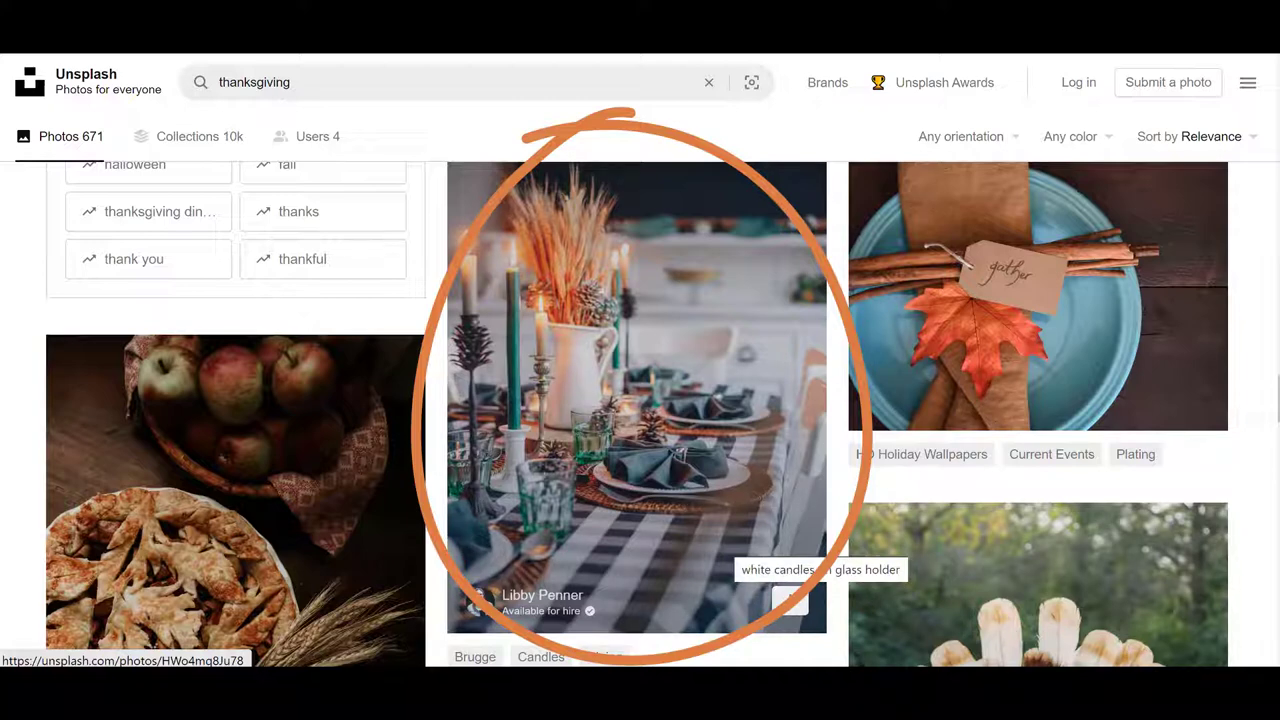
{"action": "scroll", "coordinate": [790, 598], "scroll_direction": "up", "scroll_amount": 1}
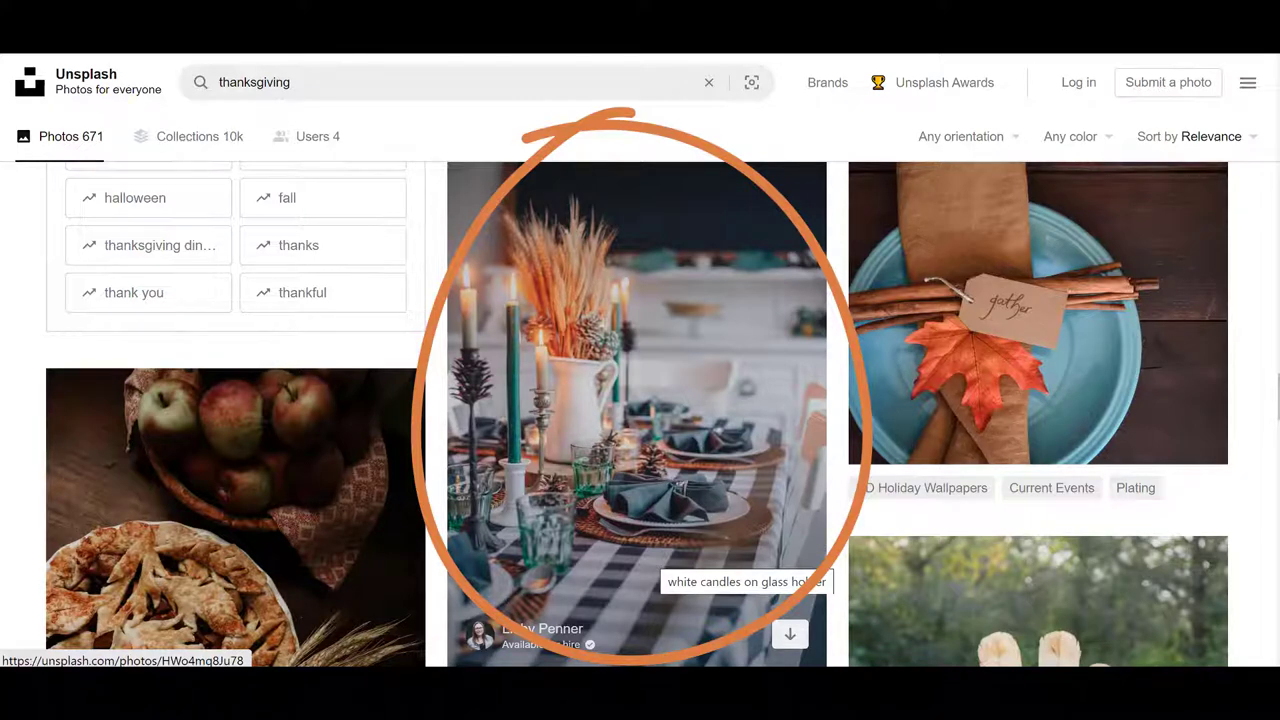
{"action": "scroll", "coordinate": [637, 414], "scroll_direction": "down", "scroll_amount": 1}
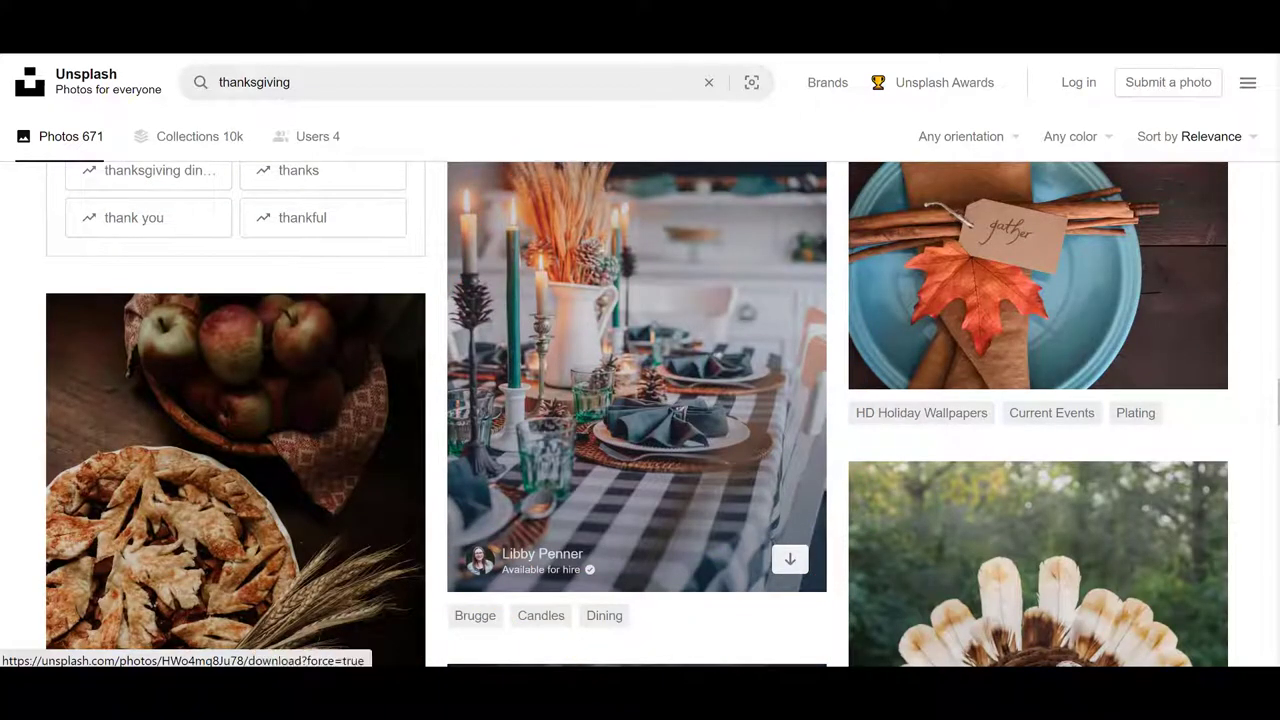
Download the candlelit table photo and open the downloaded file
{"action": "left_click", "coordinate": [790, 559]}
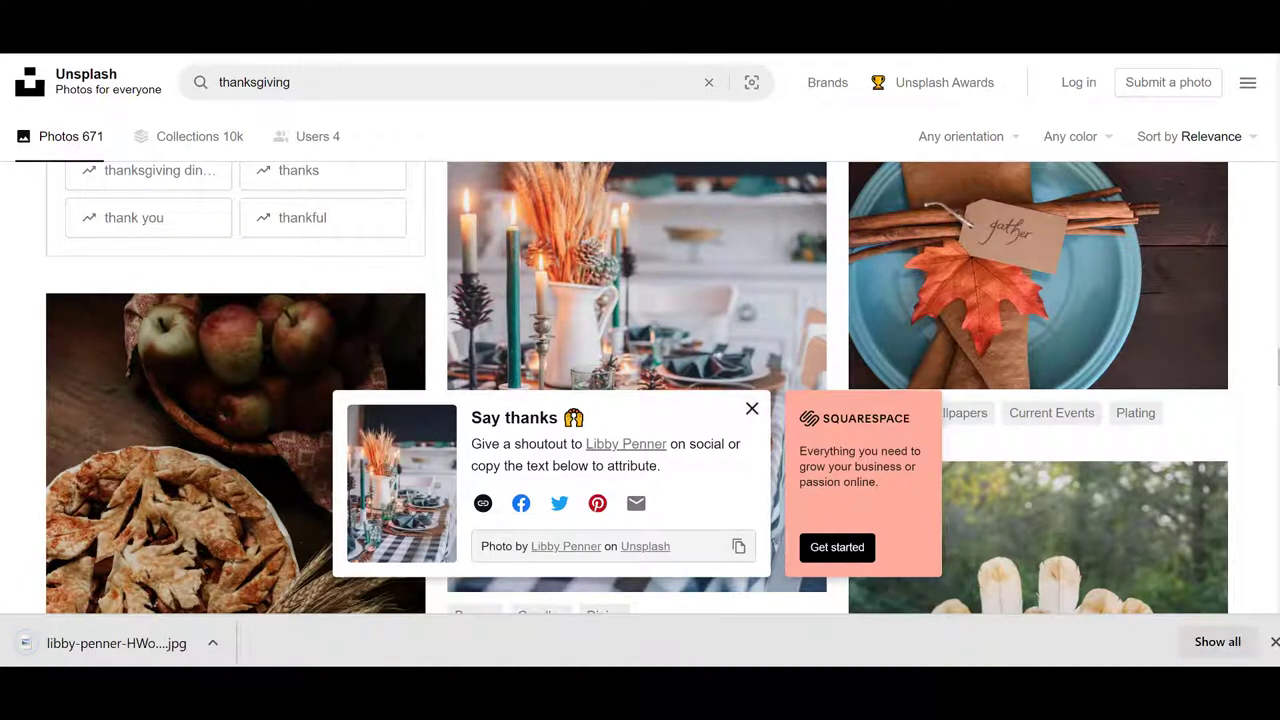
{"action": "left_click", "coordinate": [752, 408]}
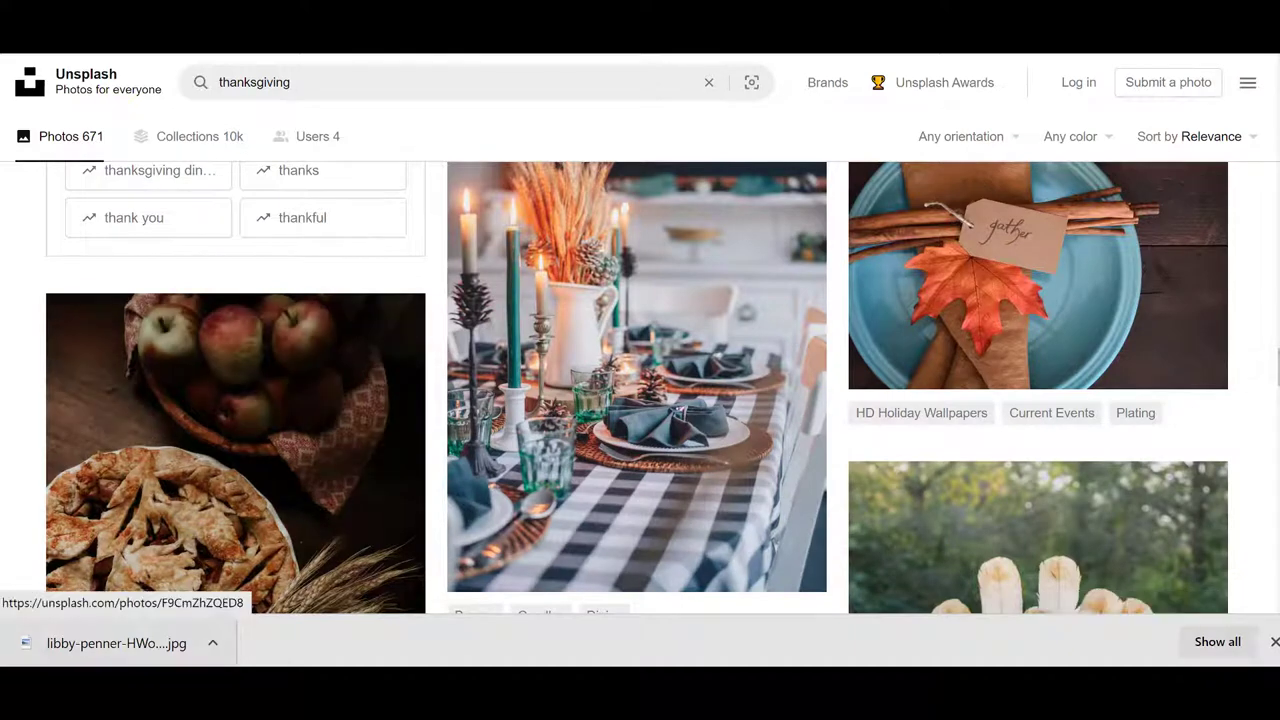
{"action": "left_click", "coordinate": [116, 643]}
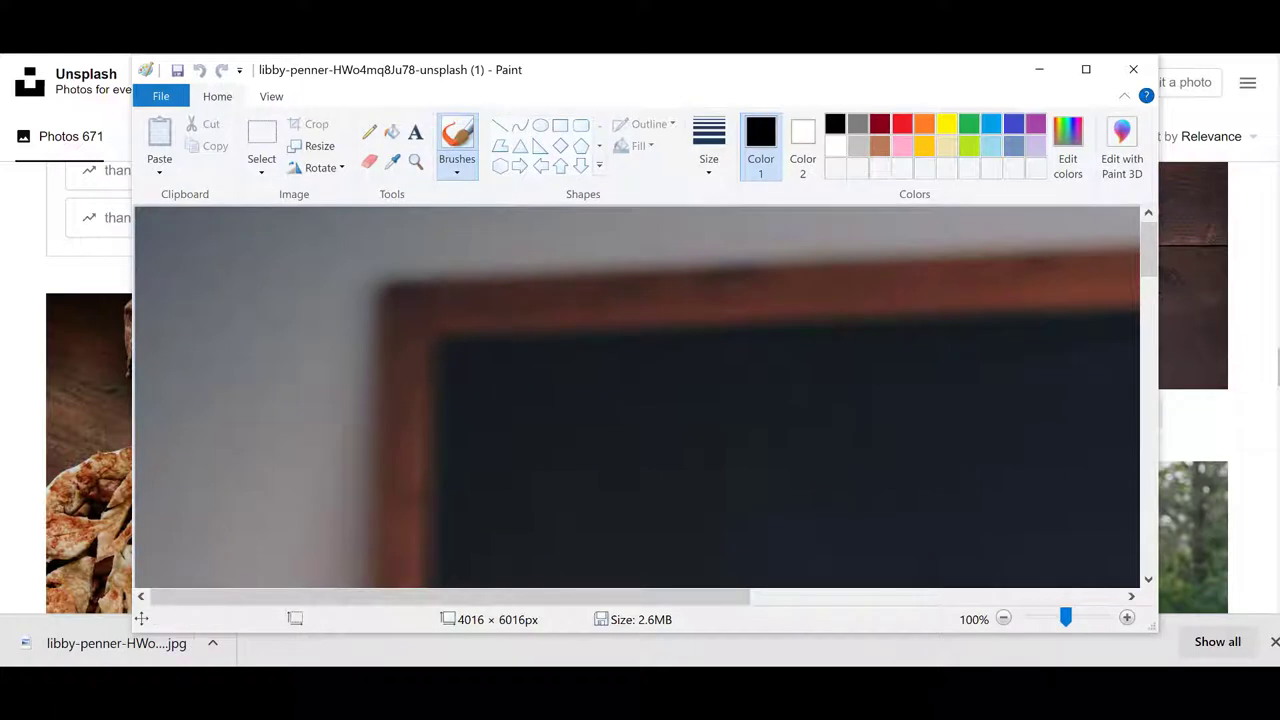
Save the photo from Paint as a JPEG named 'Thanksgiving'
{"action": "left_click", "coordinate": [161, 96]}
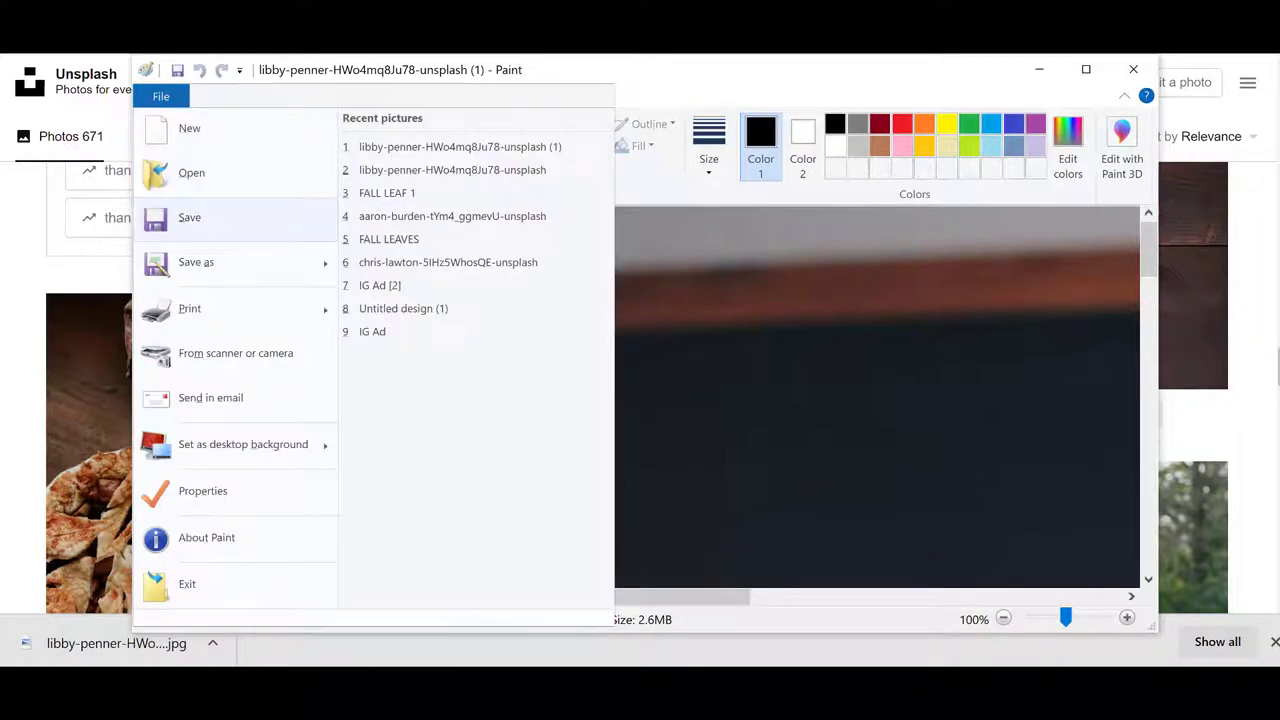
{"action": "mouse_move", "coordinate": [200, 262]}
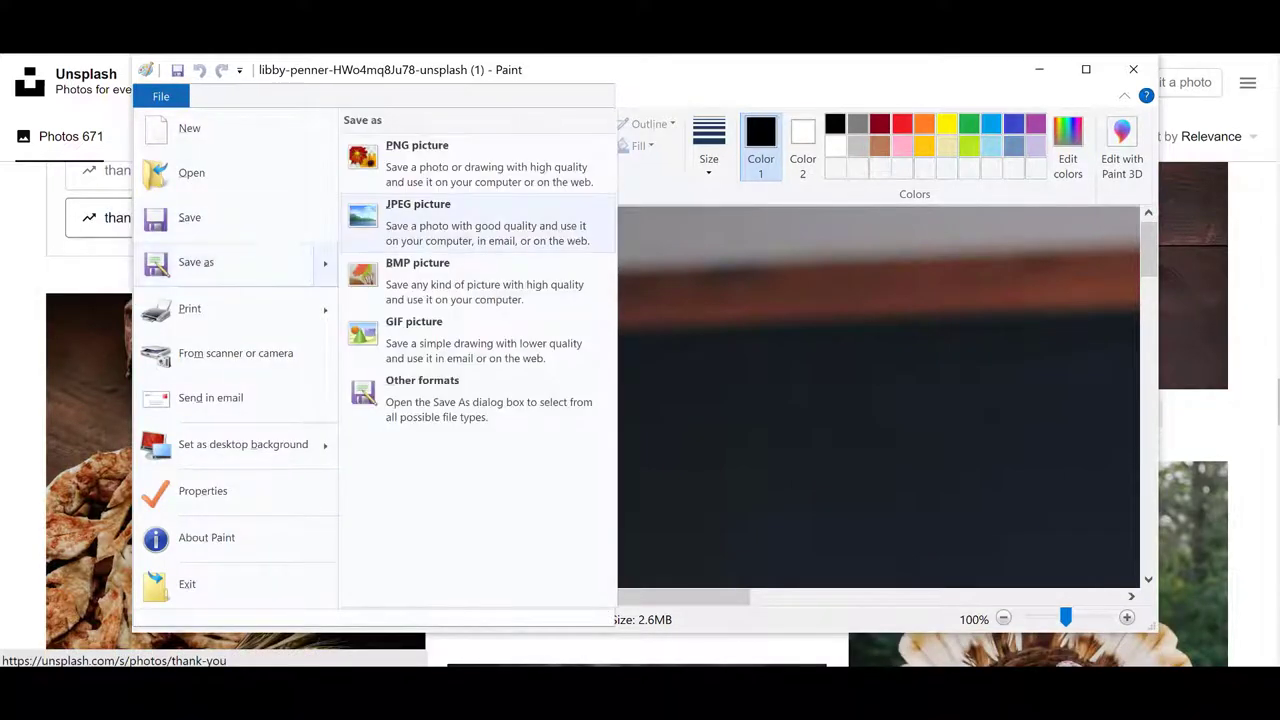
{"action": "left_click", "coordinate": [418, 220]}
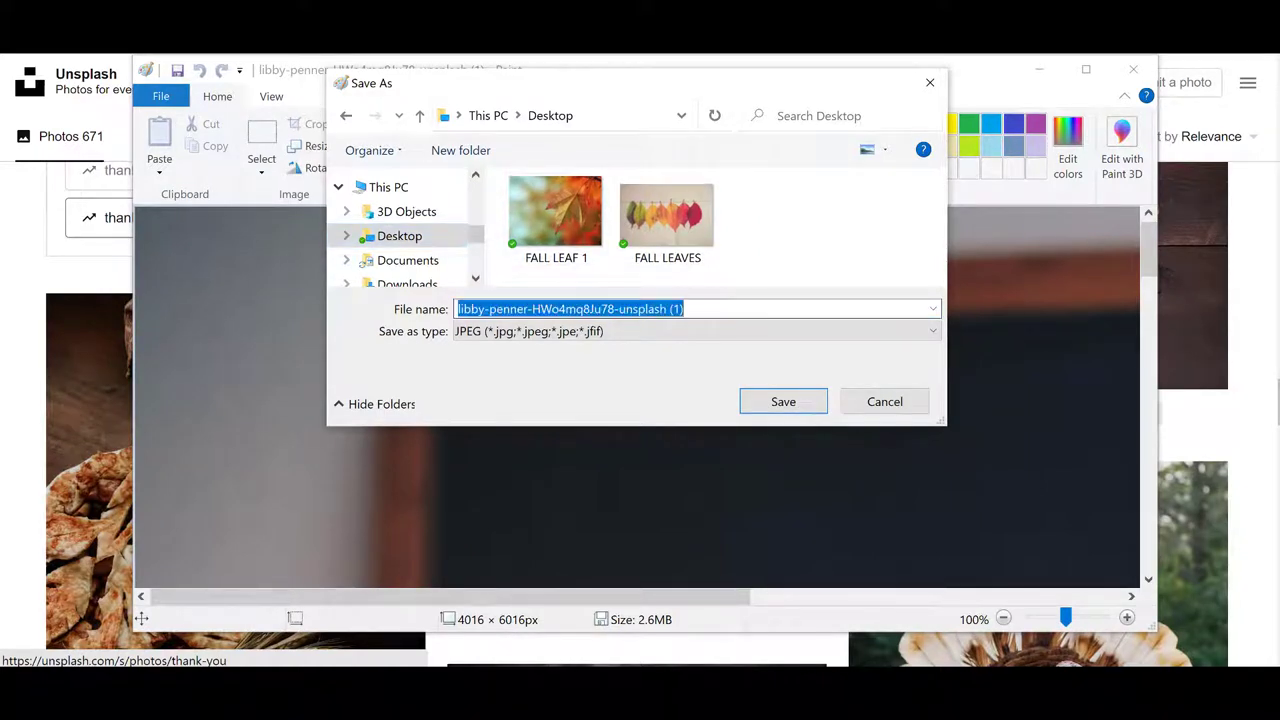
{"action": "type", "text": "Thanksgivin"}
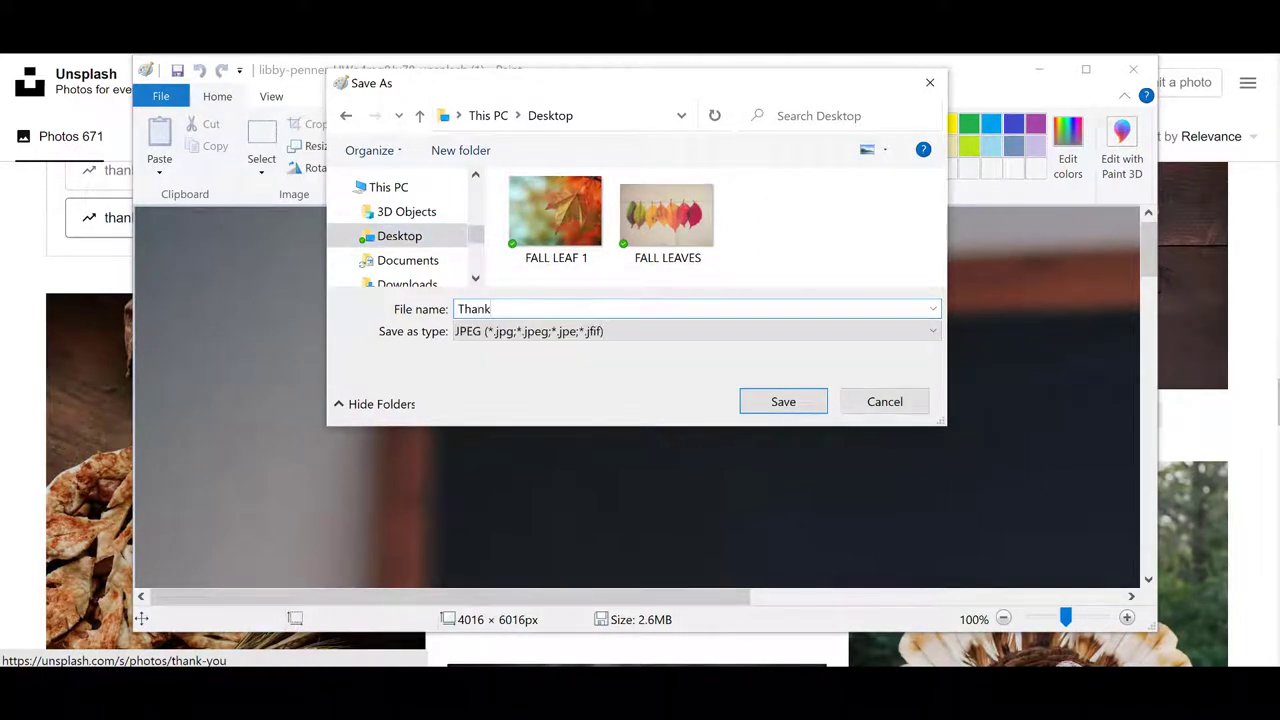
{"action": "type", "text": "g"}
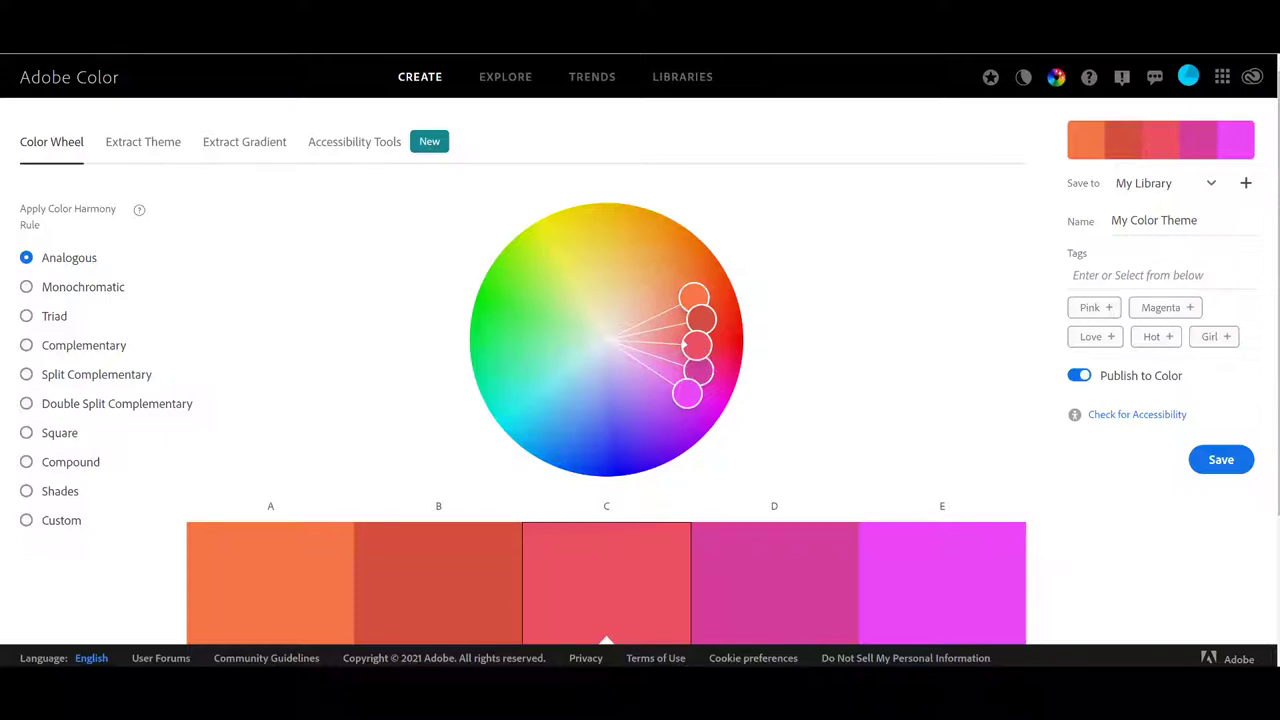
Shift the analogous theme's base colour from red to blue and read the hex codes
{"action": "left_click_drag", "start_coordinate": [685, 345], "coordinate": [481, 306]}
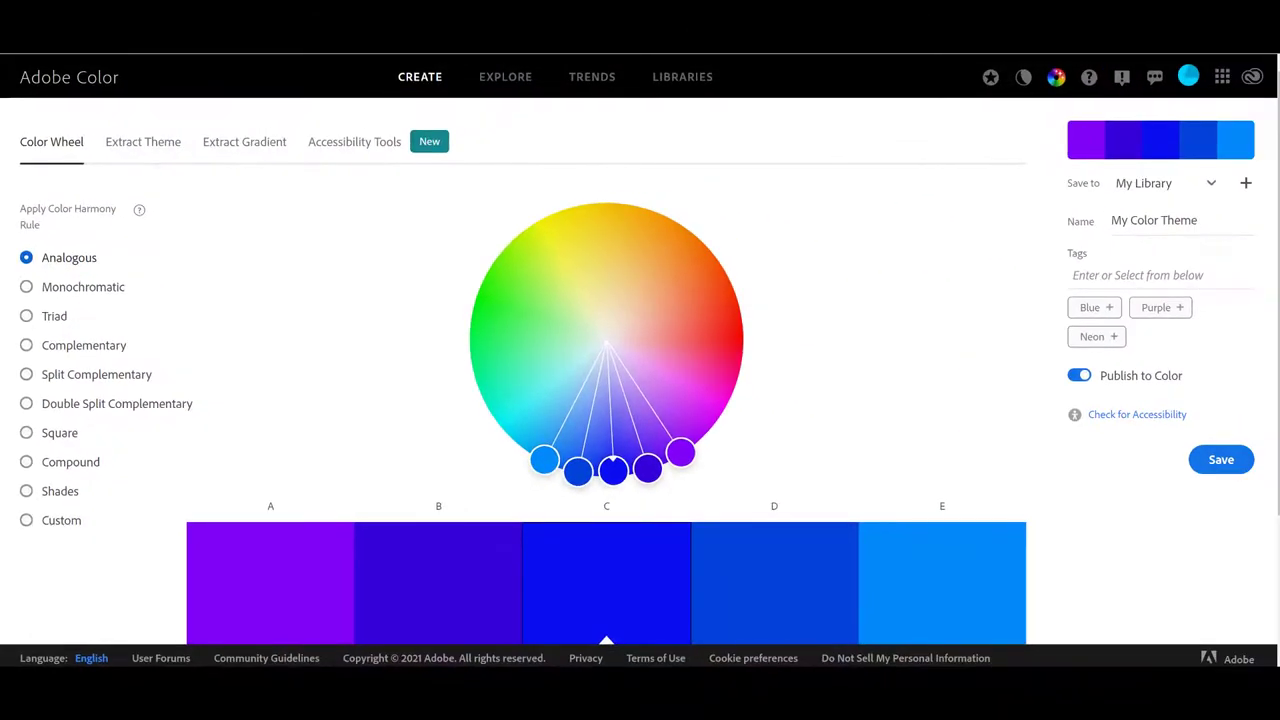
{"action": "scroll", "coordinate": [637, 378], "scroll_direction": "down", "scroll_amount": 1}
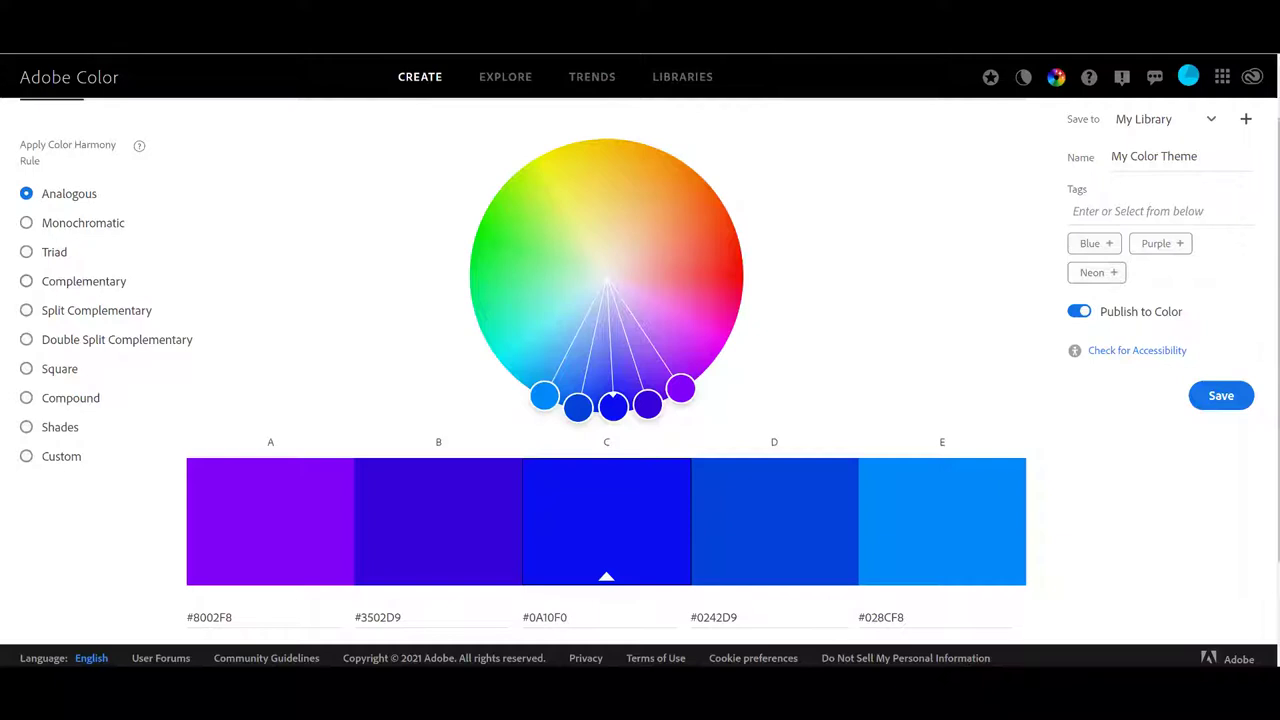
Try the Monochromatic, Triad and Complementary rules, ending on Split Complementary
{"action": "left_click", "coordinate": [26, 222]}
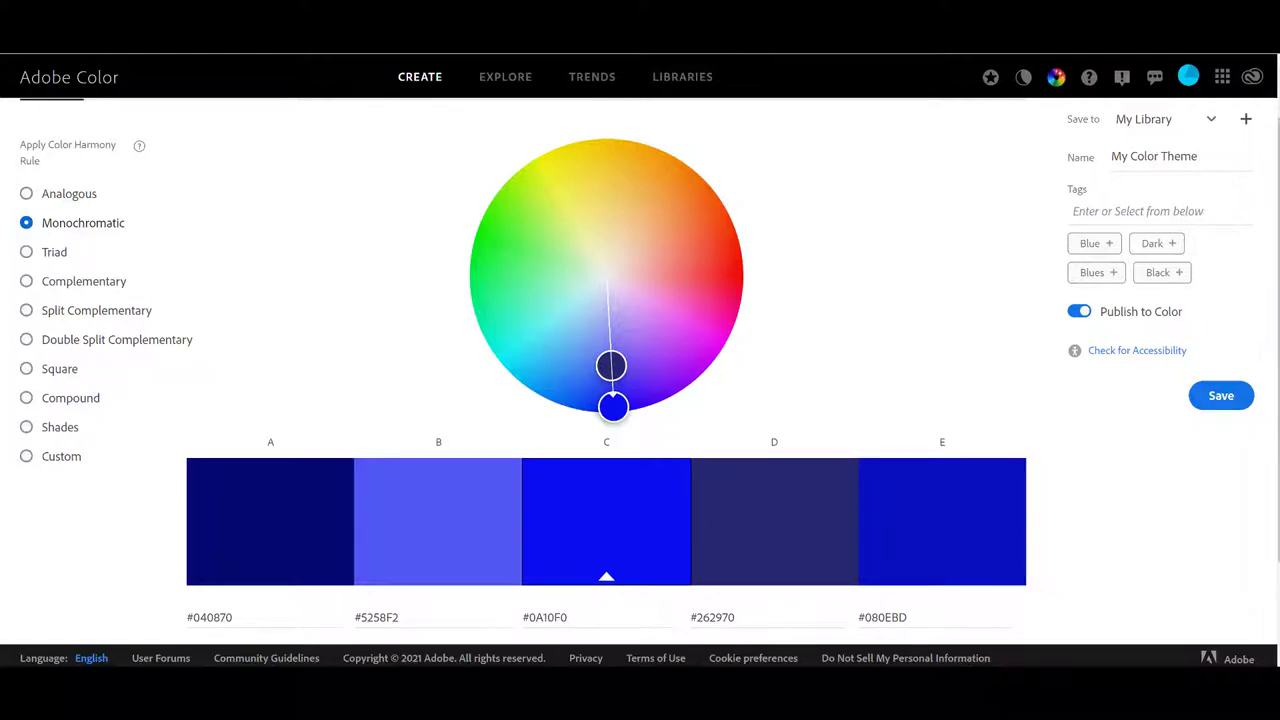
{"action": "left_click", "coordinate": [26, 251]}
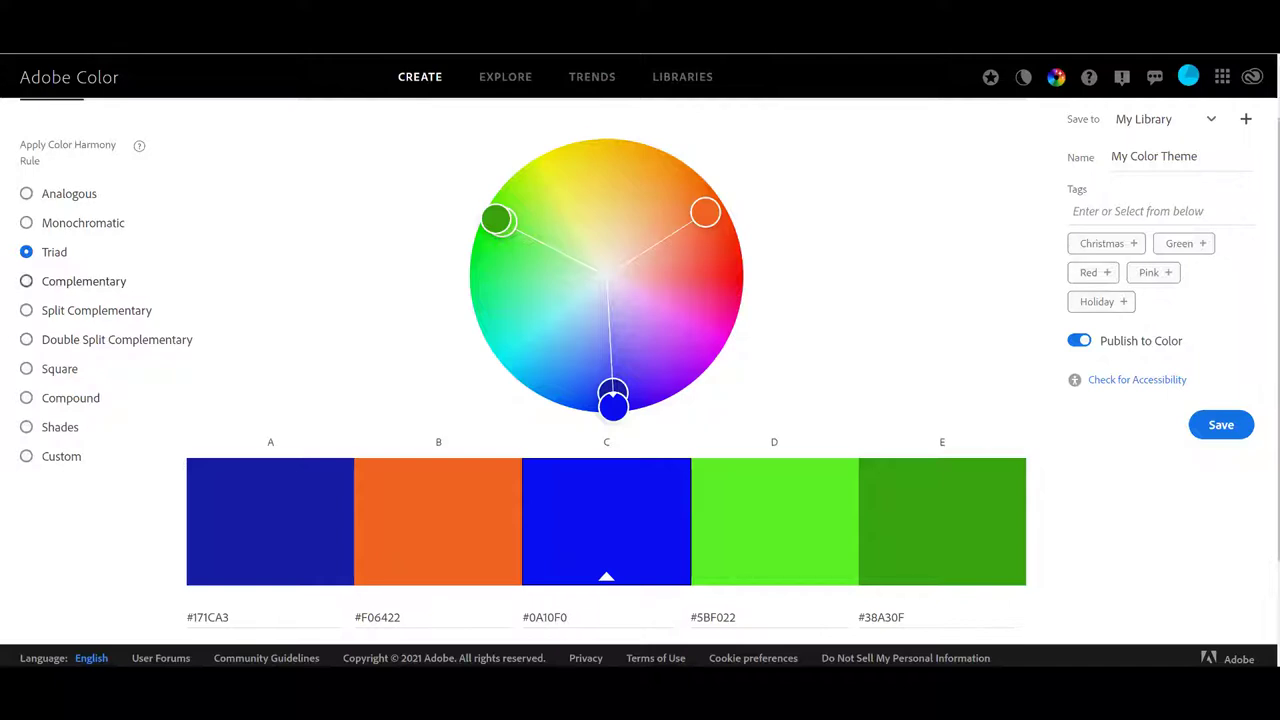
{"action": "left_click", "coordinate": [26, 281]}
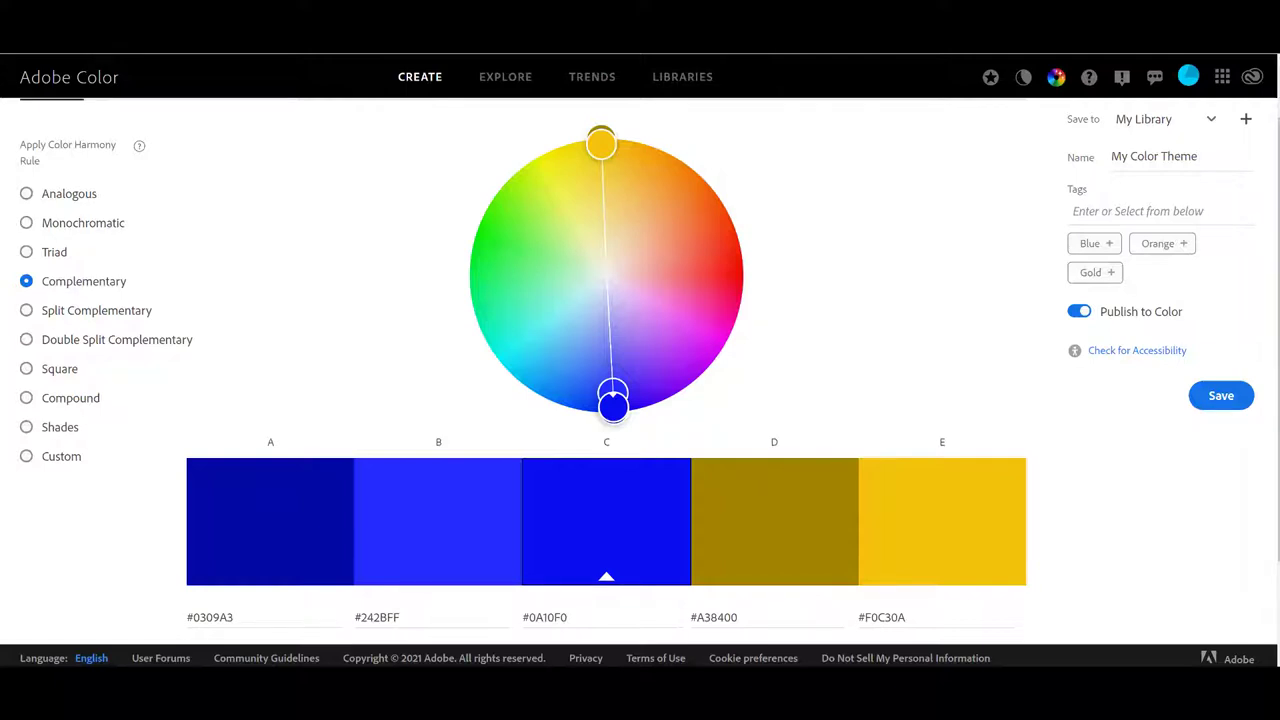
{"action": "left_click", "coordinate": [26, 310]}
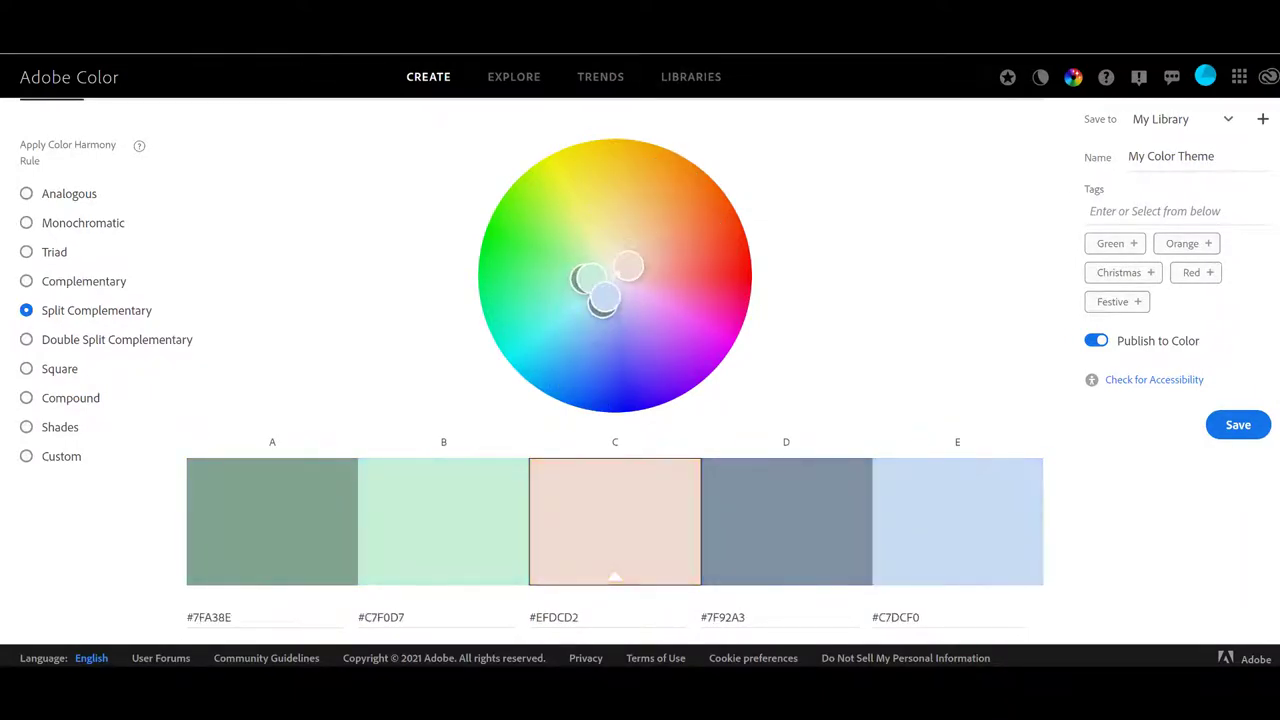
Spread the split-complementary palette outward on the wheel, then go to the Explore gallery
{"action": "left_click_drag", "start_coordinate": [628, 265], "coordinate": [565, 290]}
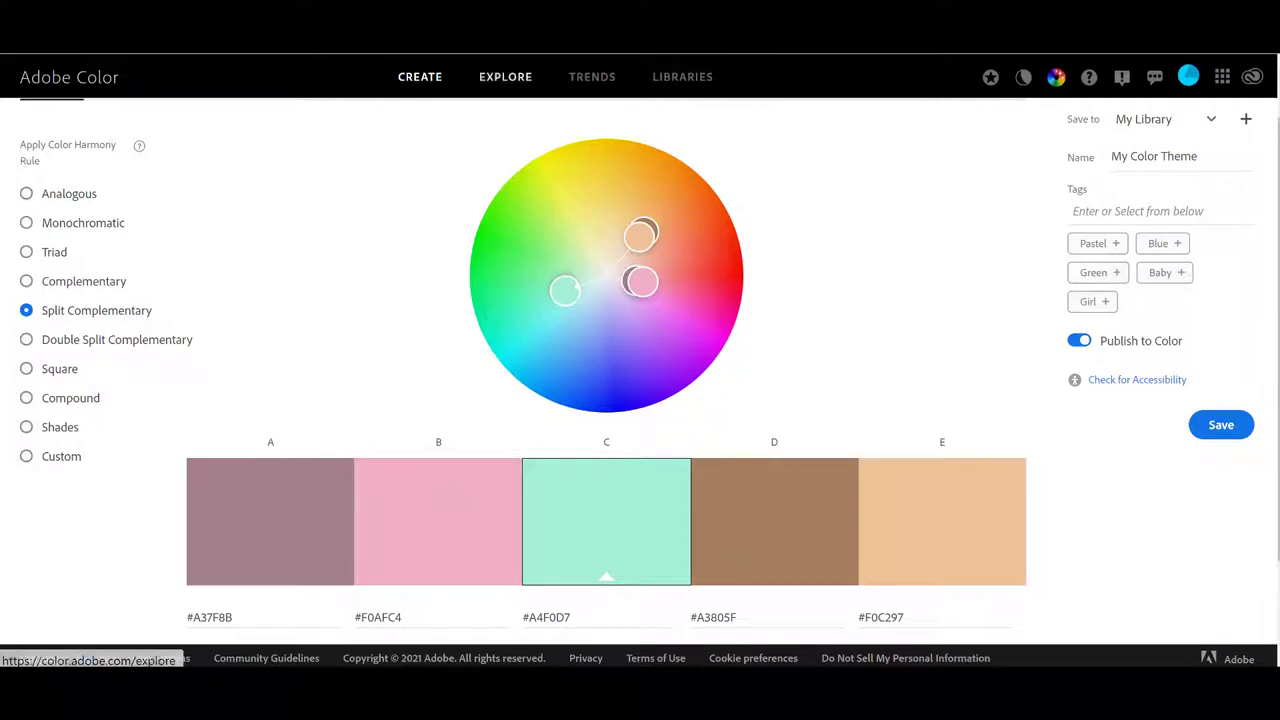
{"action": "left_click", "coordinate": [505, 77]}
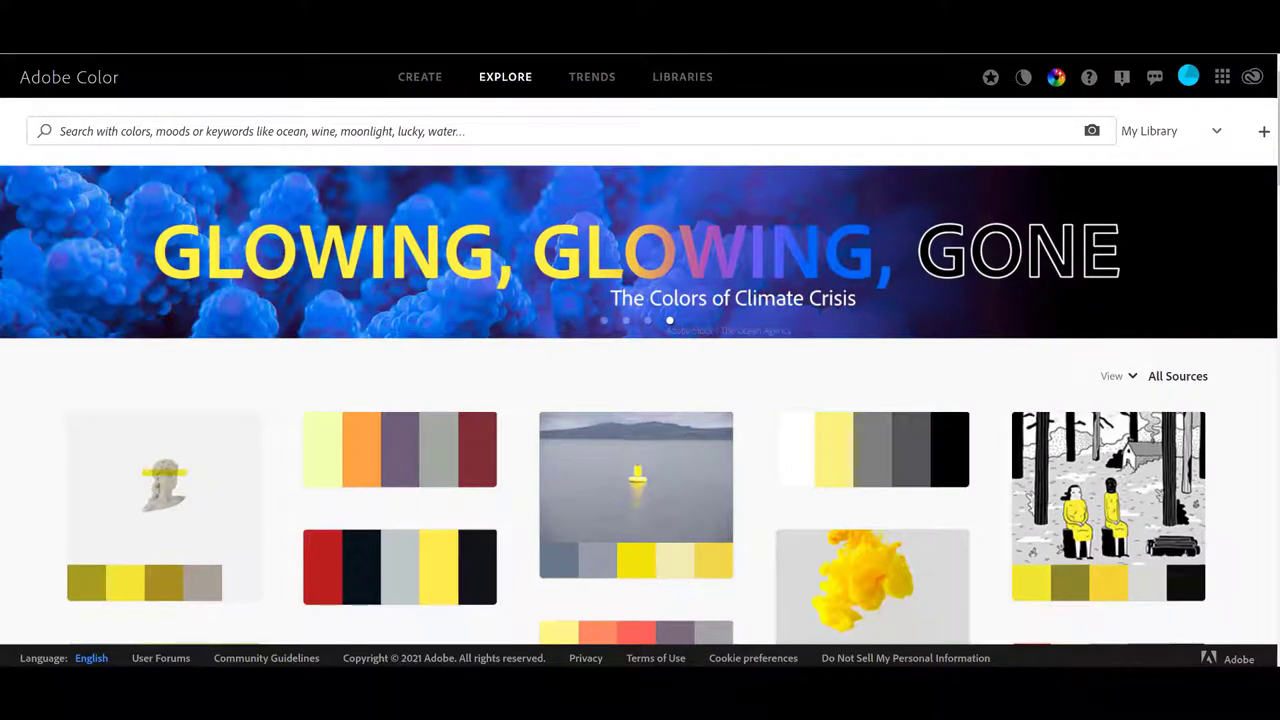
Search the Explore gallery for 'fall colors'
{"action": "left_click", "coordinate": [60, 131]}
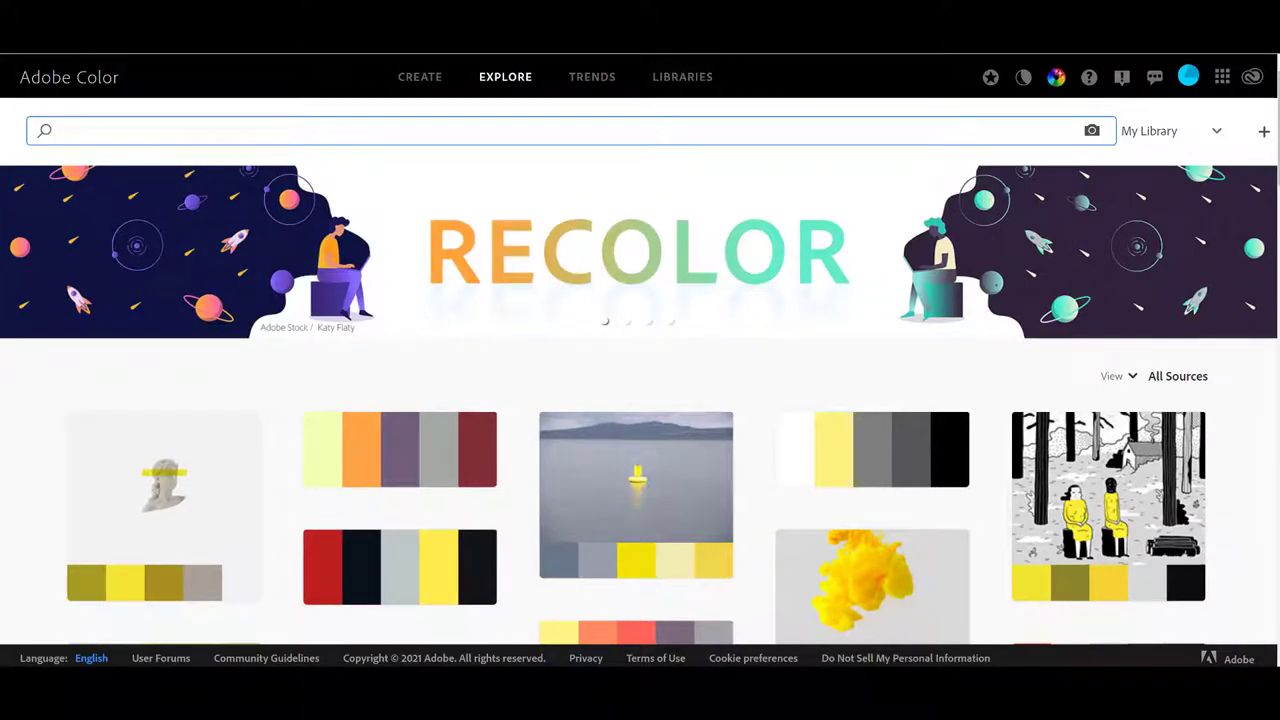
{"action": "type", "text": "d"}
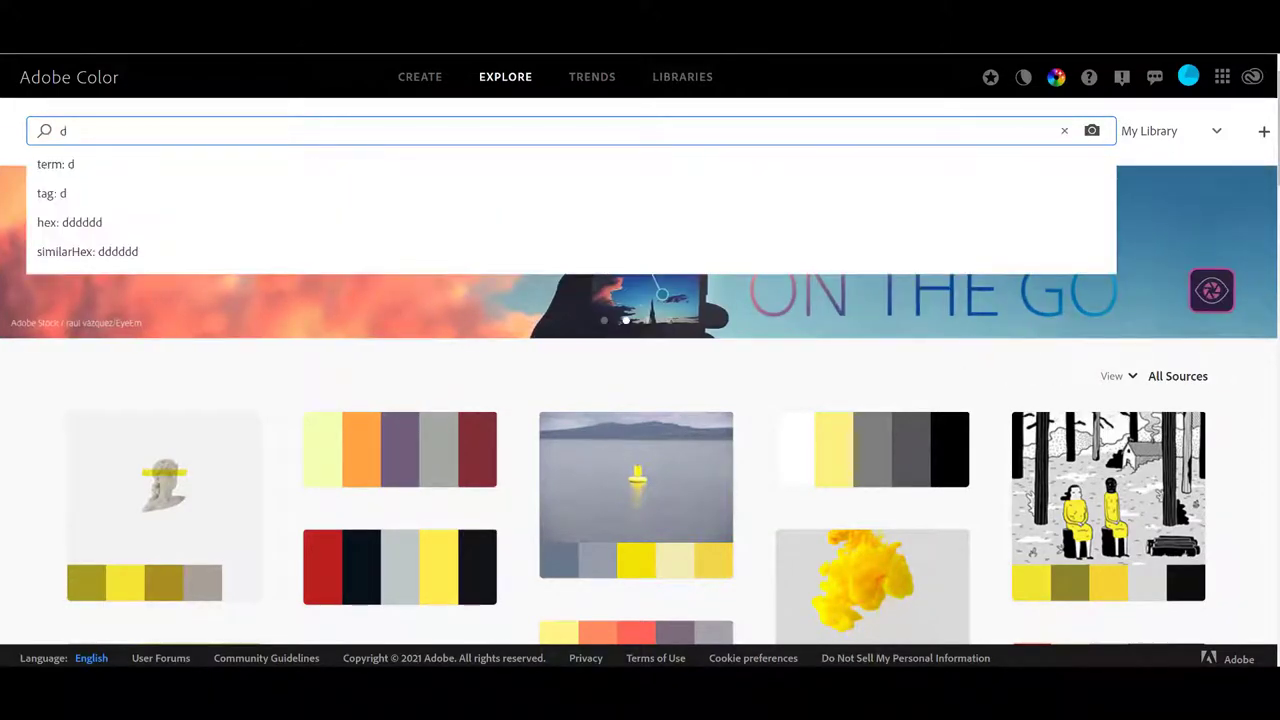
{"action": "key", "text": "BackSpace"}
{"action": "type", "text": "fall co"}
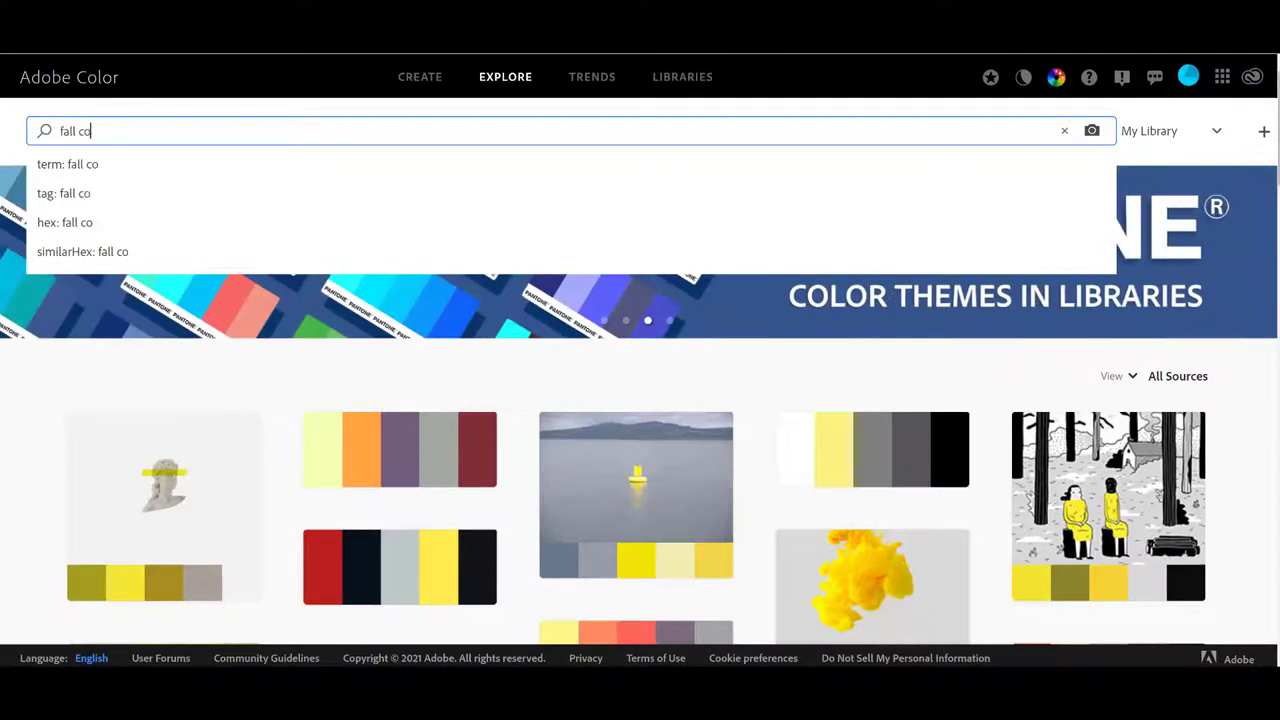
{"action": "type", "text": "lors"}
{"action": "key", "text": "Return"}
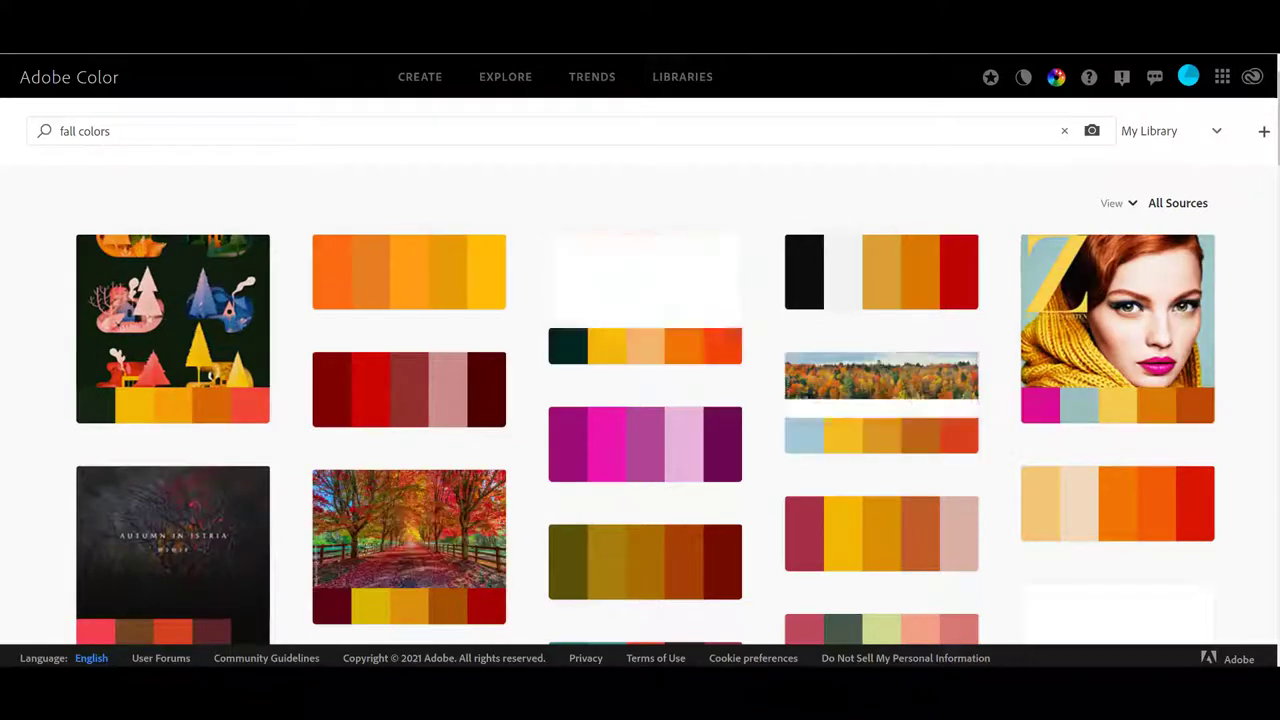
Browse the autumn orange, red and gold themes and scroll back up
{"action": "scroll", "coordinate": [410, 200], "scroll_direction": "down", "scroll_amount": 1}
{"action": "scroll", "coordinate": [410, 250], "scroll_direction": "down", "scroll_amount": 2}
{"action": "scroll", "coordinate": [410, 250], "scroll_direction": "down", "scroll_amount": 1}
{"action": "scroll", "coordinate": [410, 250], "scroll_direction": "down", "scroll_amount": 1}
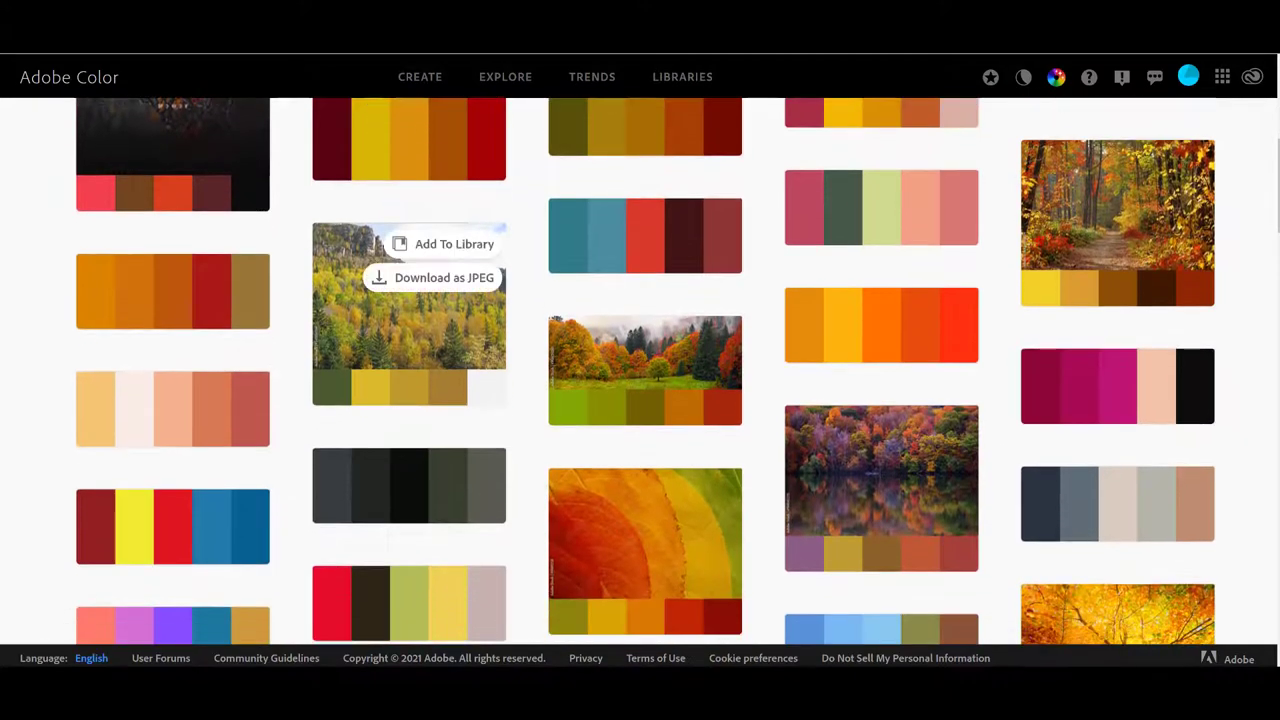
{"action": "scroll", "coordinate": [410, 250], "scroll_direction": "down", "scroll_amount": 1}
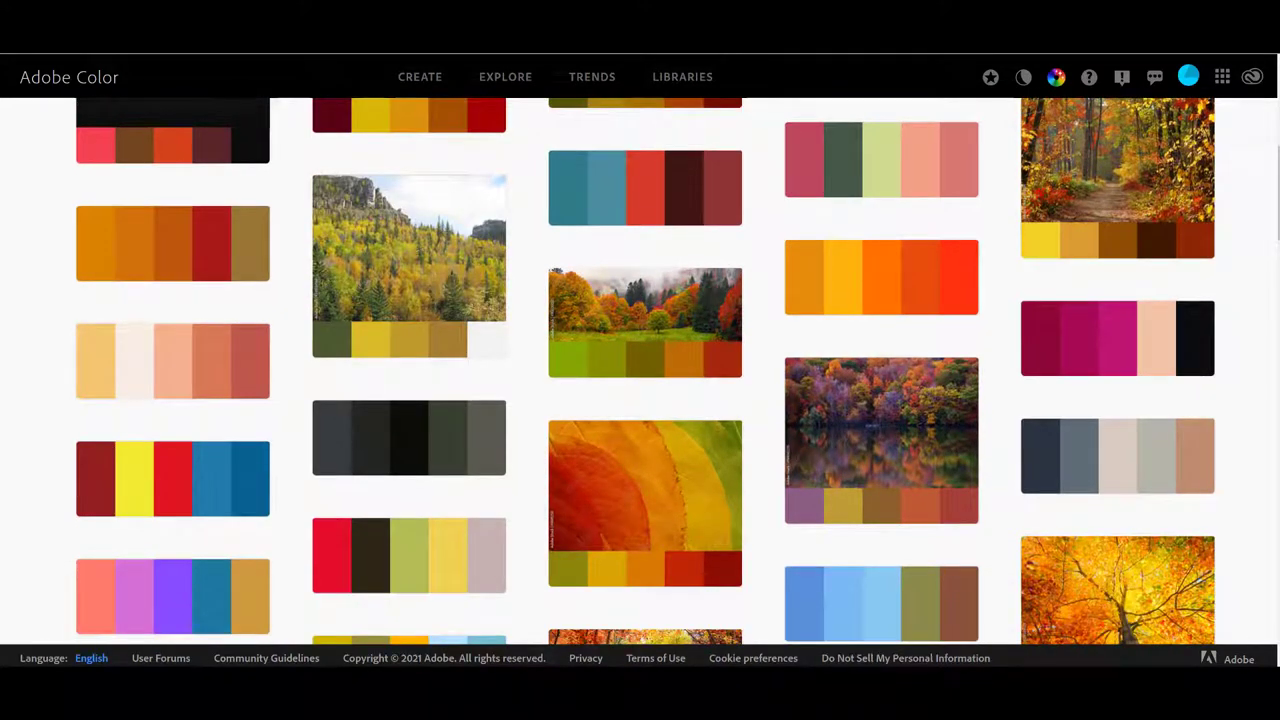
{"action": "scroll", "coordinate": [647, 371], "scroll_direction": "down", "scroll_amount": 1}
{"action": "scroll", "coordinate": [647, 371], "scroll_direction": "down", "scroll_amount": 1}
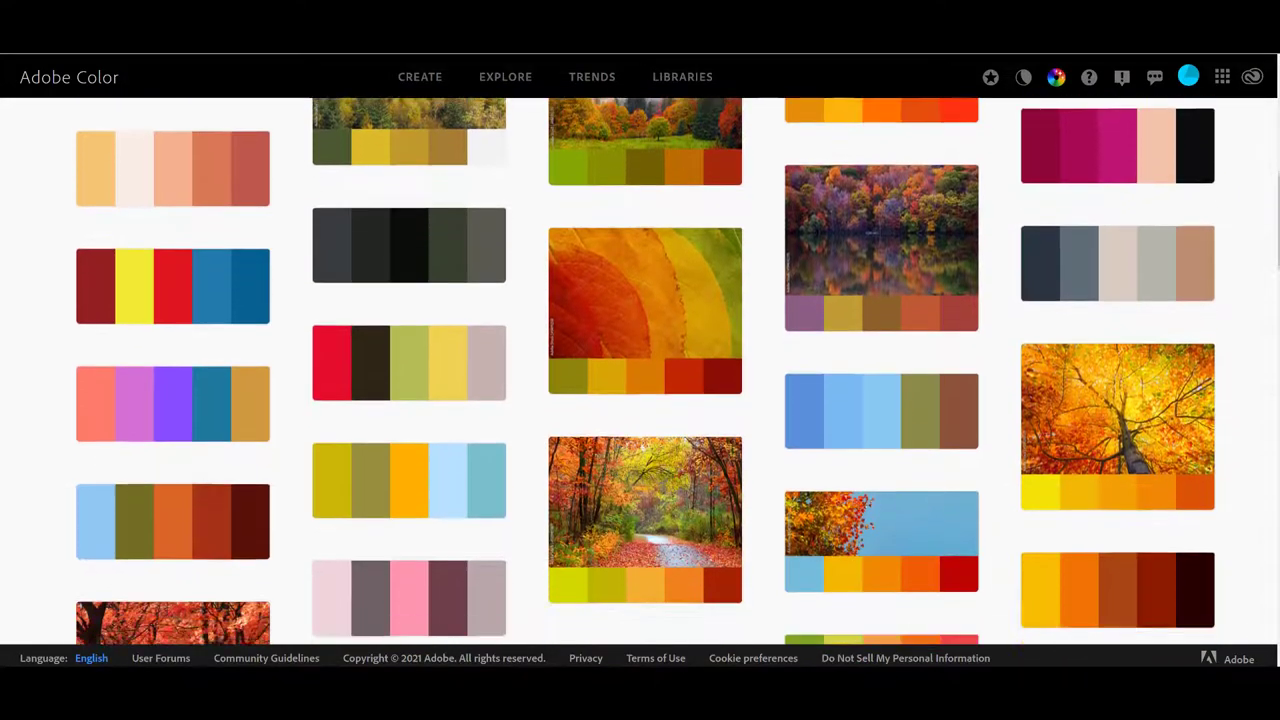
{"action": "scroll", "coordinate": [647, 371], "scroll_direction": "down", "scroll_amount": 1}
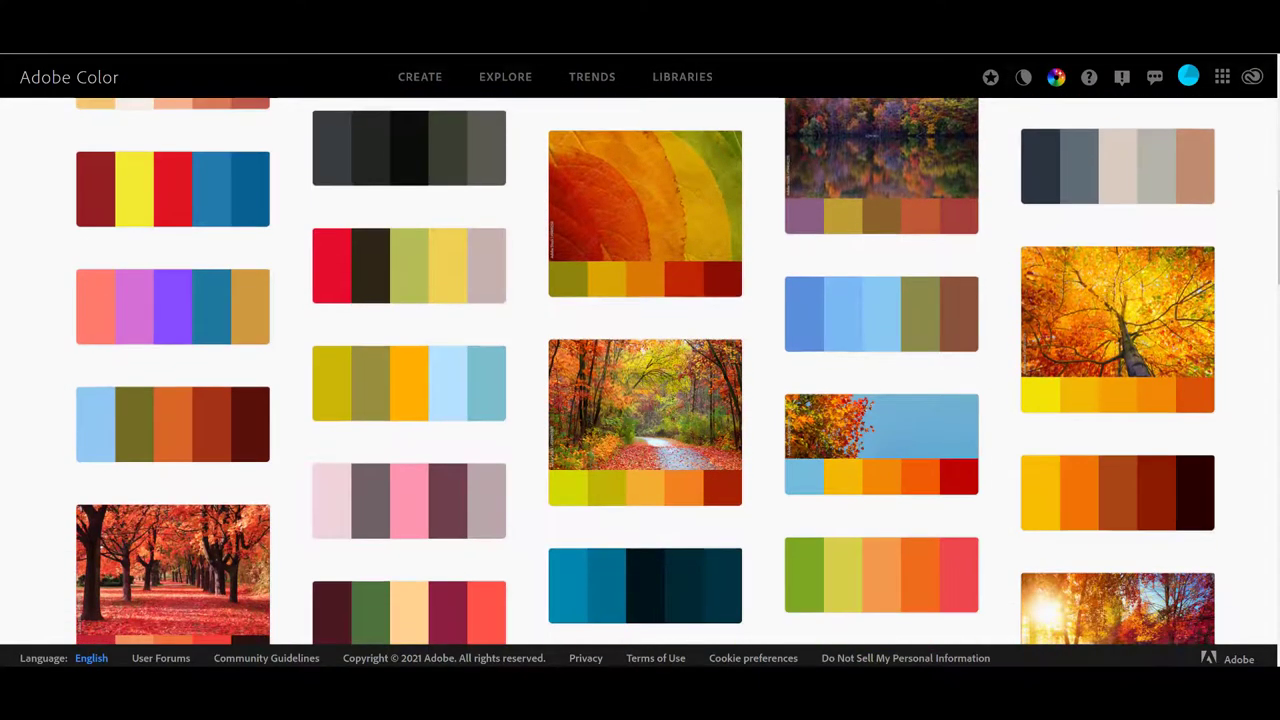
{"action": "scroll", "coordinate": [647, 371], "scroll_direction": "down", "scroll_amount": 3}
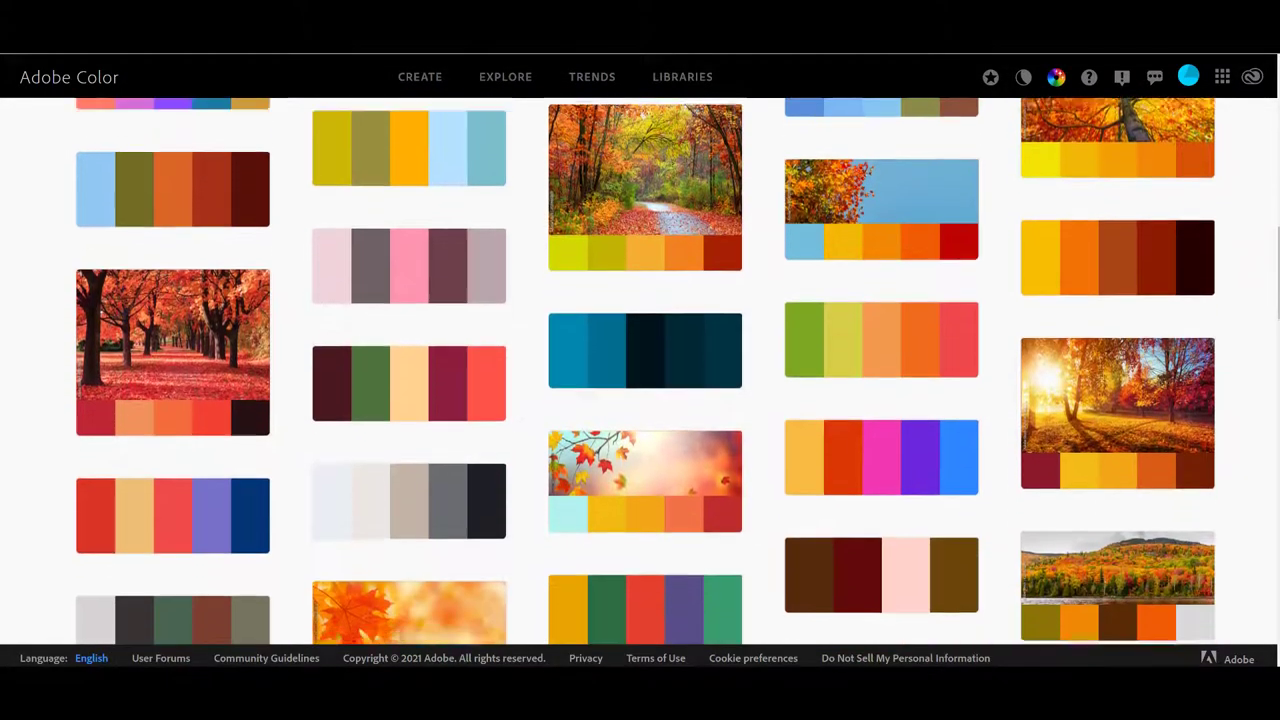
{"action": "scroll", "coordinate": [647, 371], "scroll_direction": "down", "scroll_amount": 2}
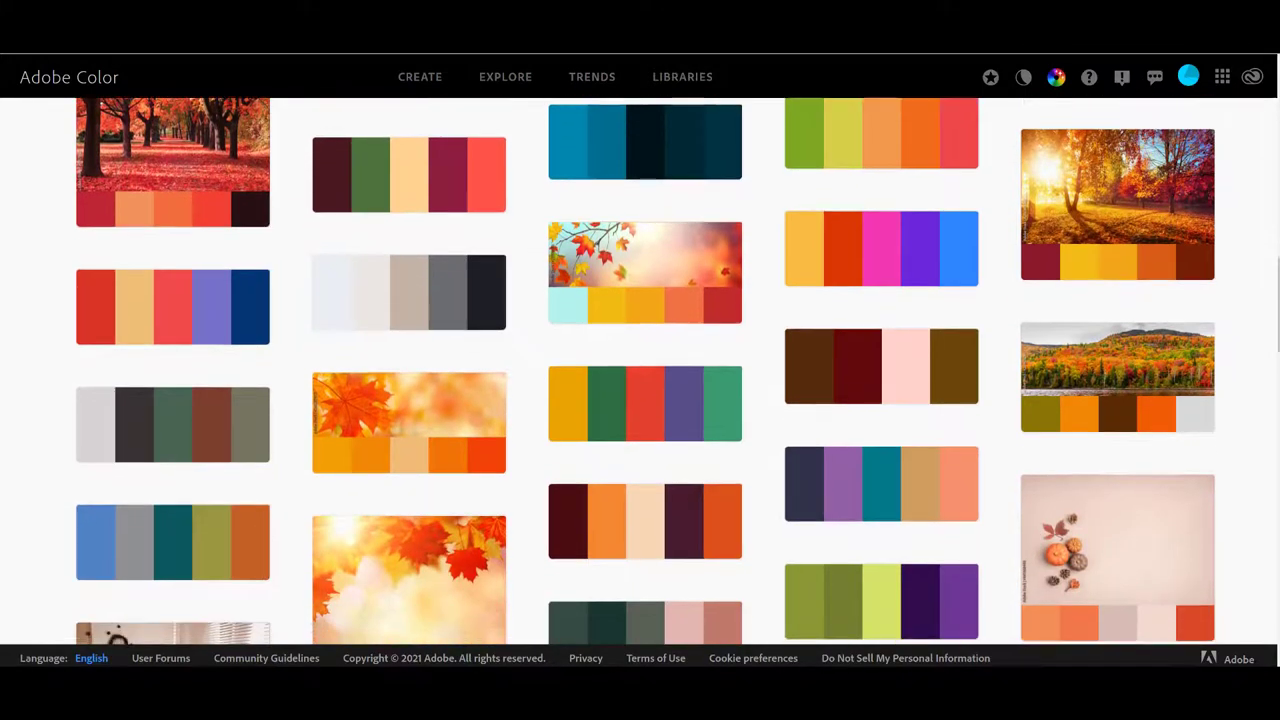
{"action": "scroll", "coordinate": [647, 371], "scroll_direction": "down", "scroll_amount": 2}
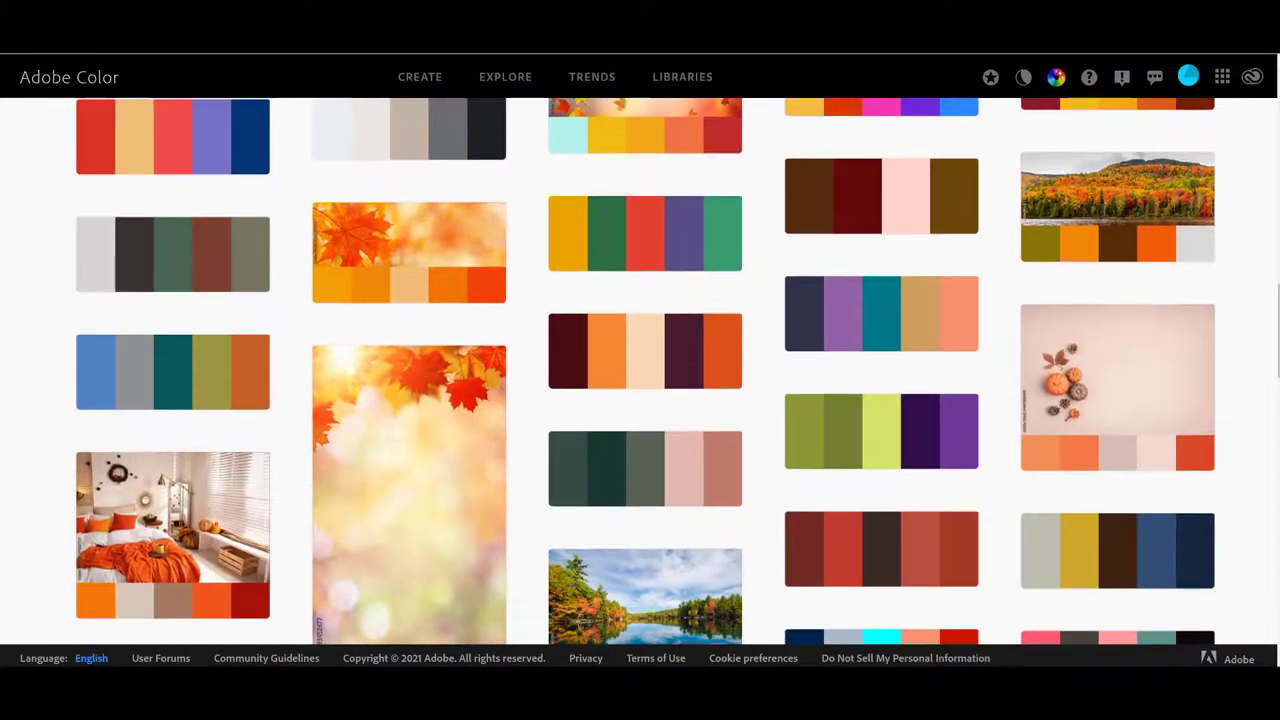
{"action": "mouse_move", "coordinate": [645, 235]}
{"action": "scroll", "coordinate": [656, 371], "scroll_direction": "down", "scroll_amount": 5}
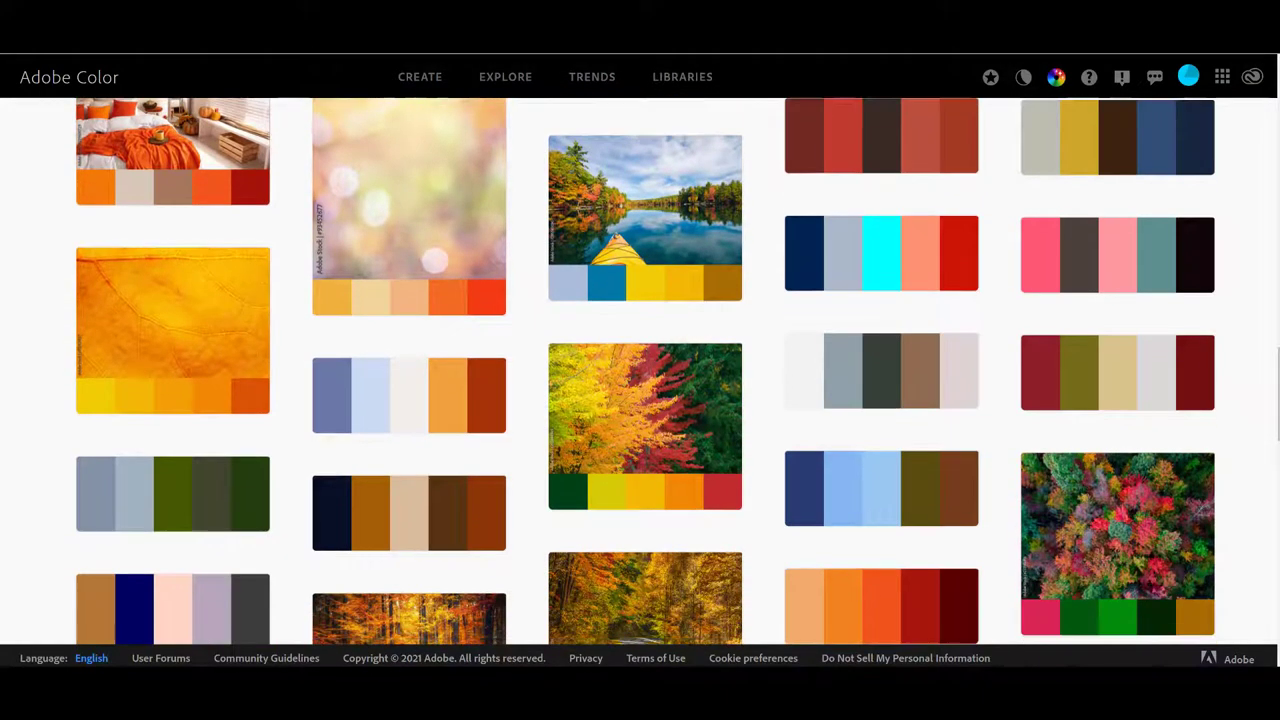
{"action": "scroll", "coordinate": [670, 371], "scroll_direction": "down", "scroll_amount": 2}
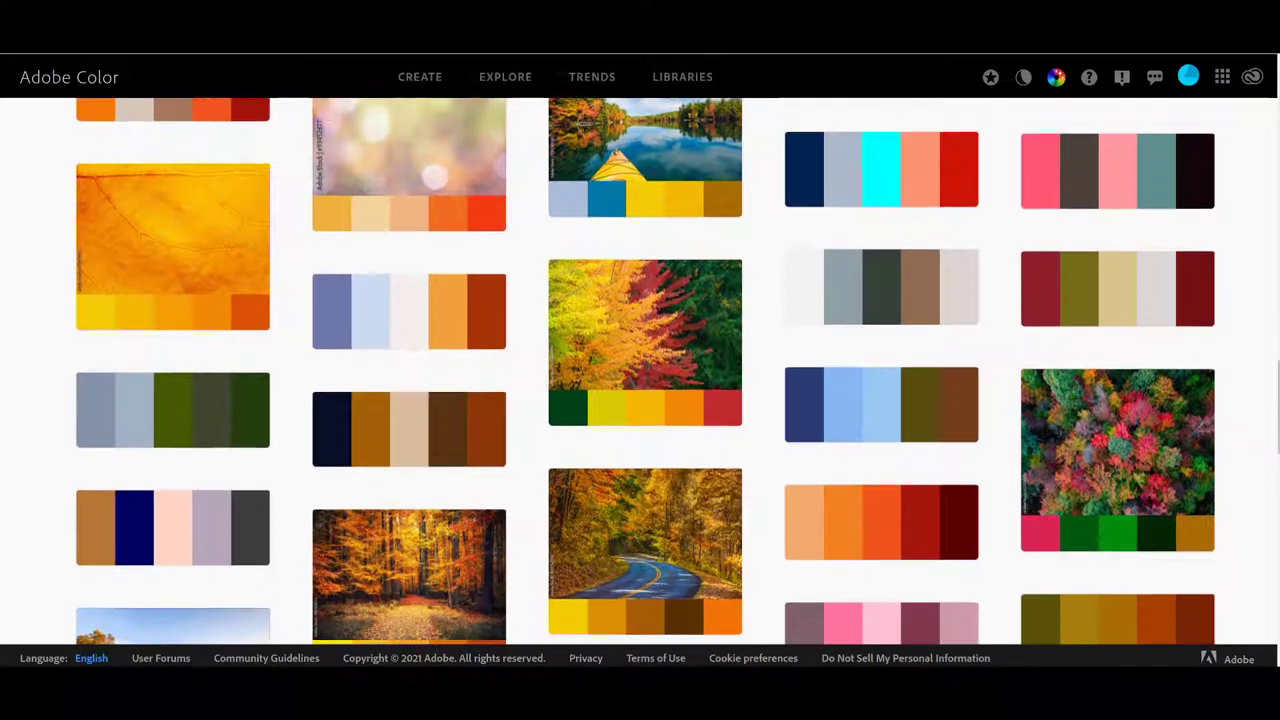
{"action": "scroll", "coordinate": [646, 371], "scroll_direction": "down", "scroll_amount": 3}
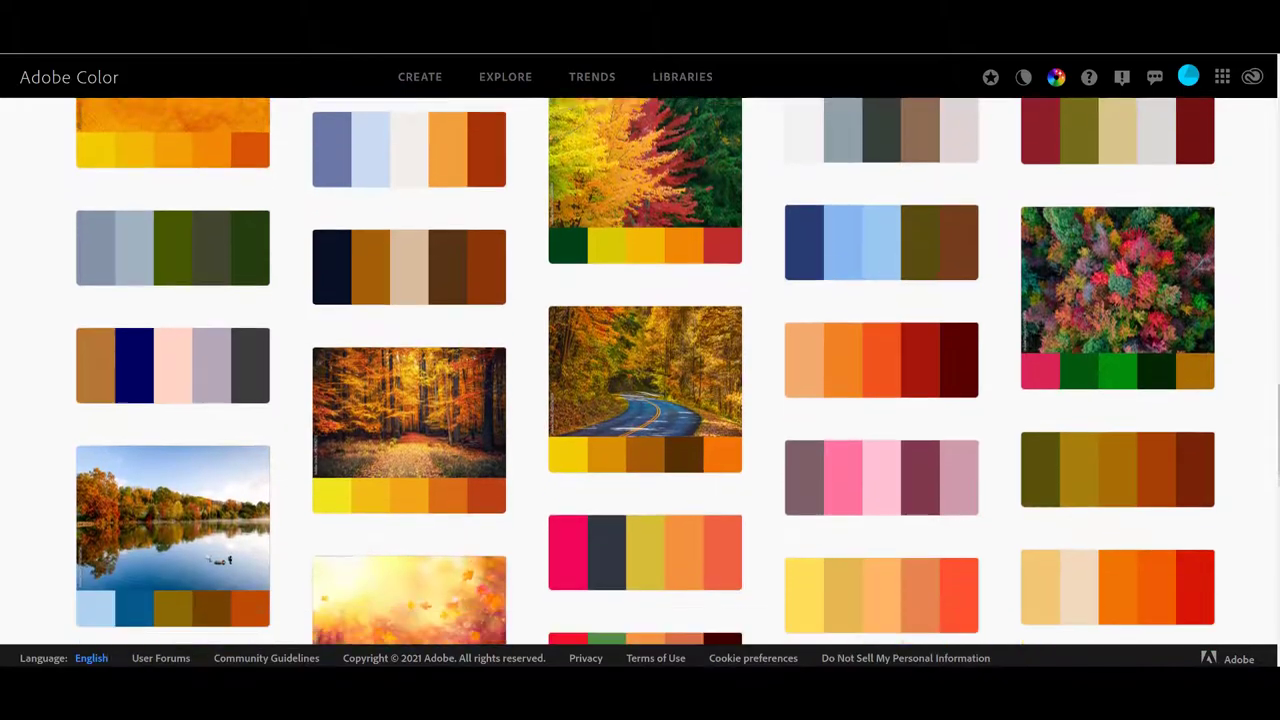
{"action": "scroll", "coordinate": [646, 371], "scroll_direction": "down", "scroll_amount": 4}
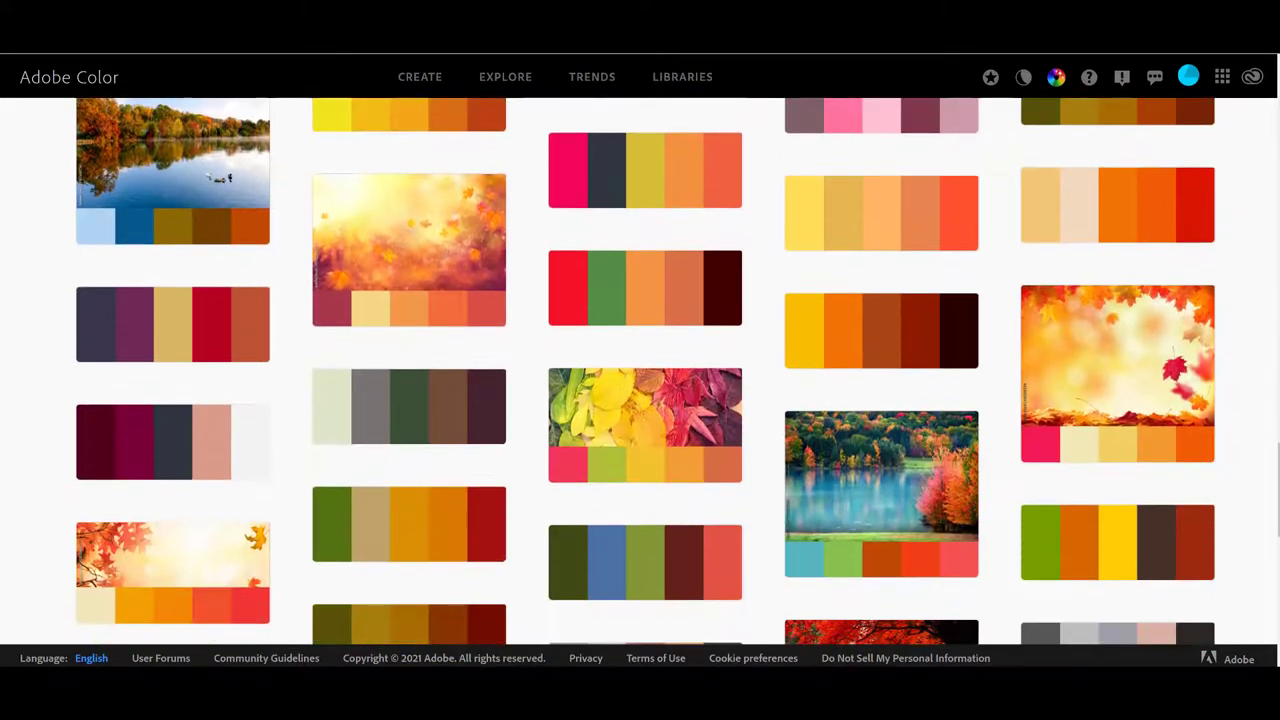
{"action": "scroll", "coordinate": [646, 371], "scroll_direction": "up", "scroll_amount": 10}
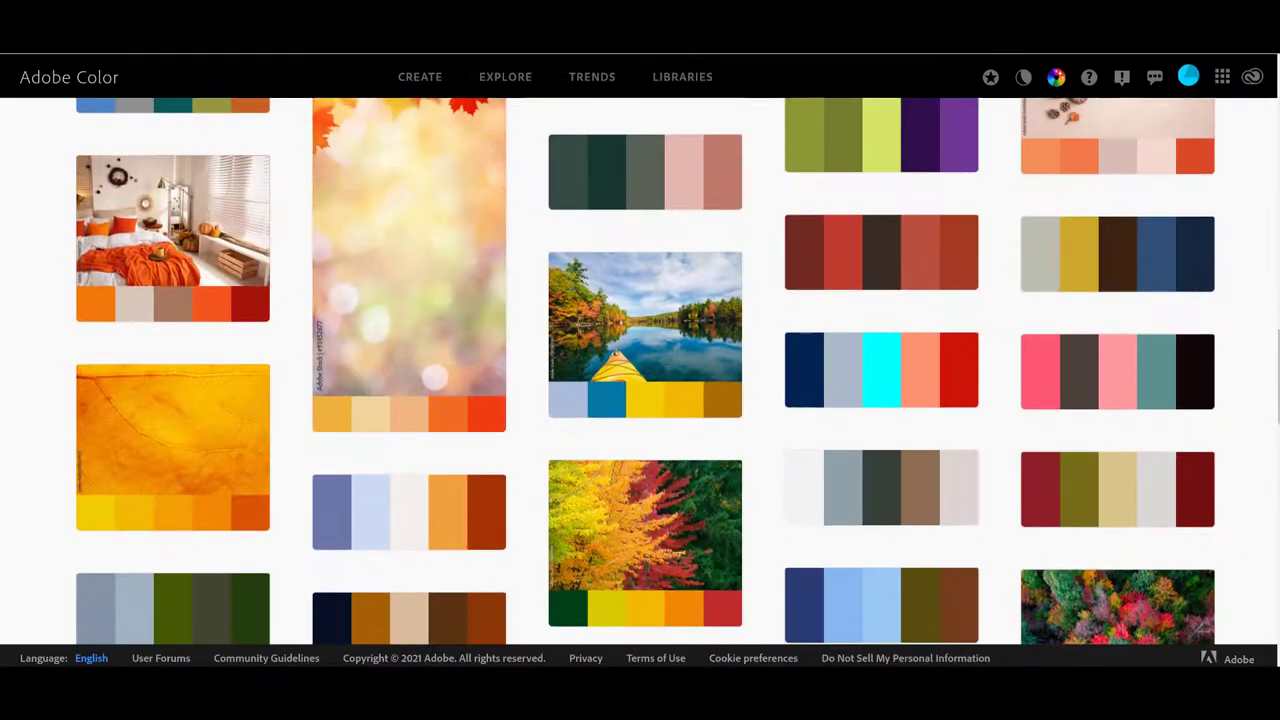
{"action": "scroll", "coordinate": [646, 371], "scroll_direction": "up", "scroll_amount": 15}
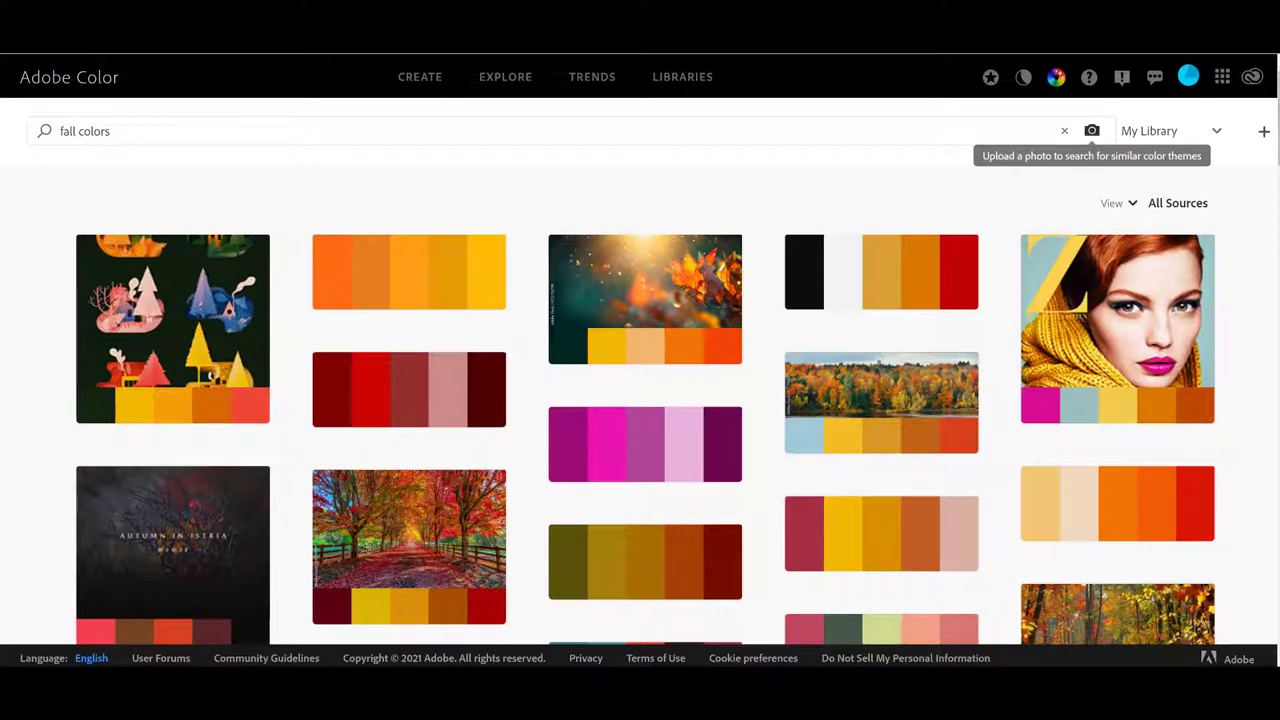
Upload the Desktop 'Thanksgiving' photo to find matching colour themes
{"action": "left_click", "coordinate": [1092, 131]}
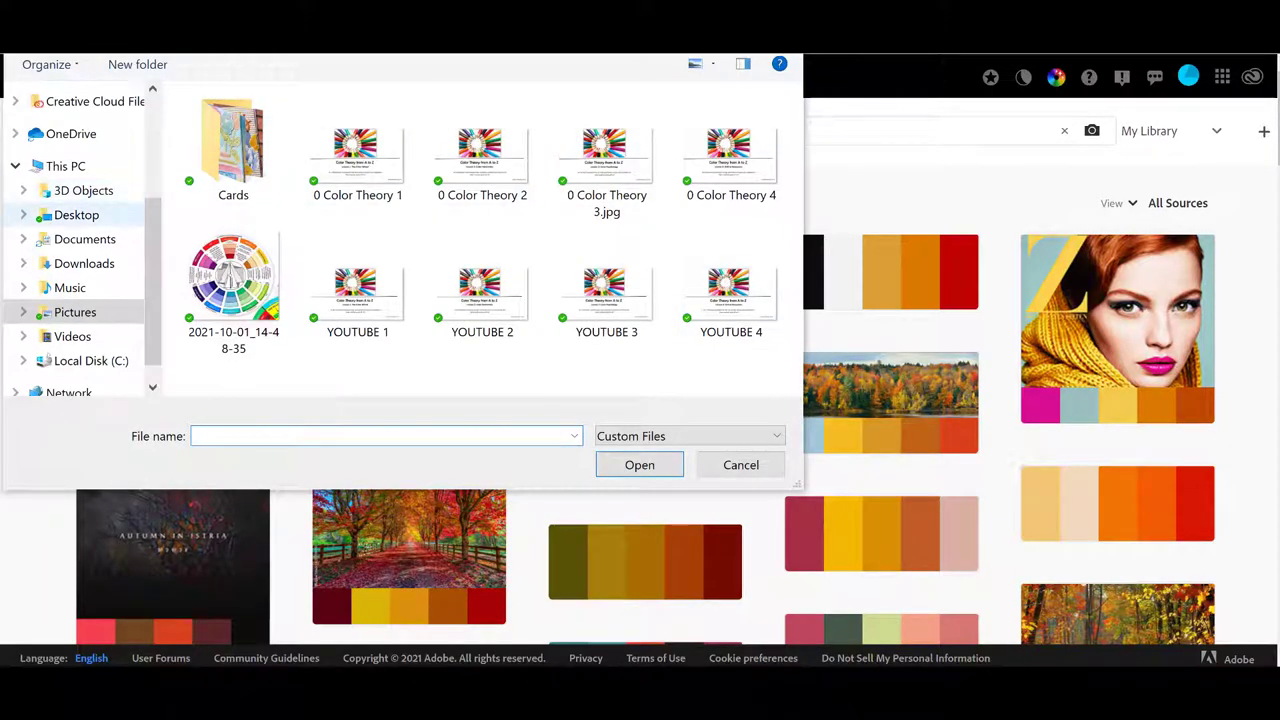
{"action": "left_click", "coordinate": [76, 215]}
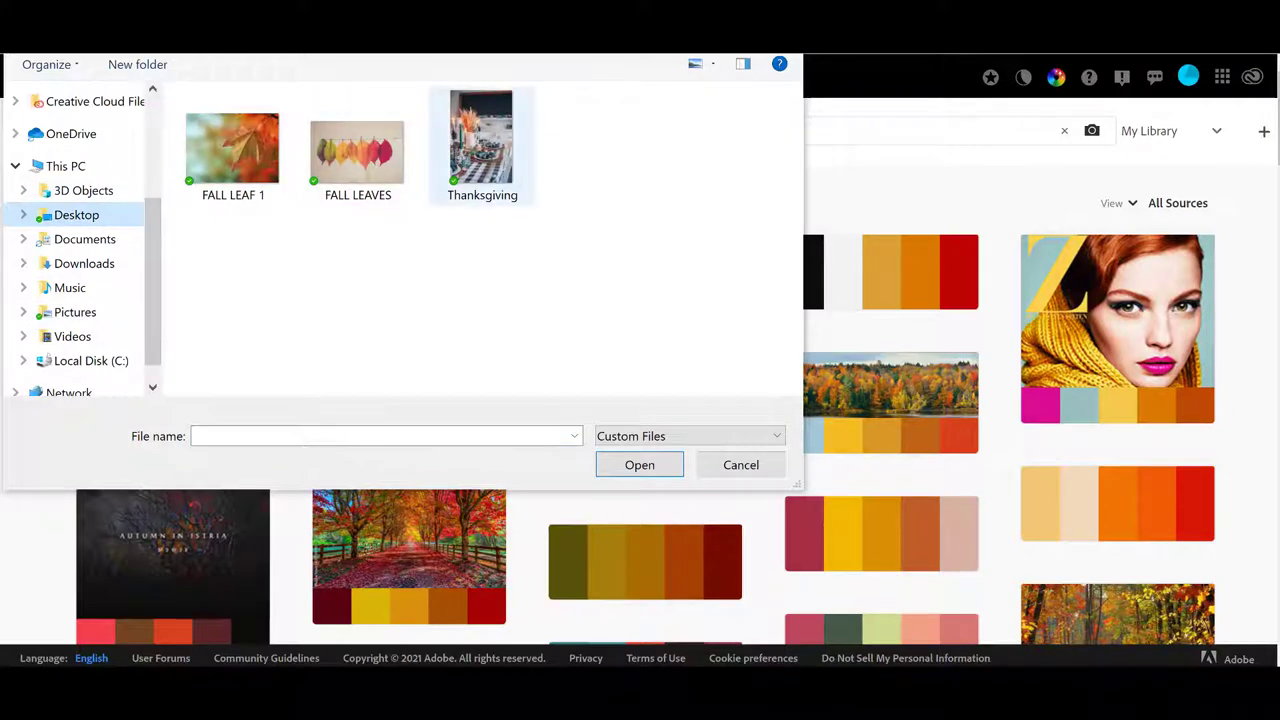
{"action": "left_click", "coordinate": [481, 145]}
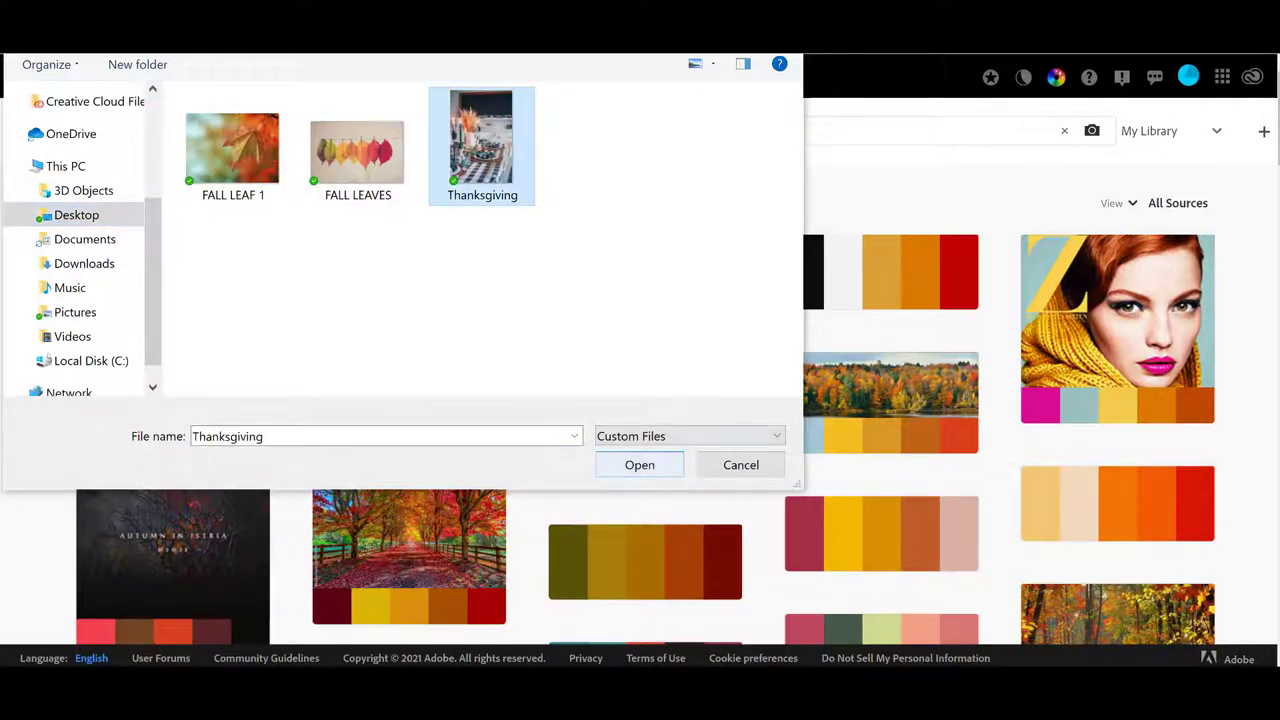
{"action": "left_click", "coordinate": [640, 465]}
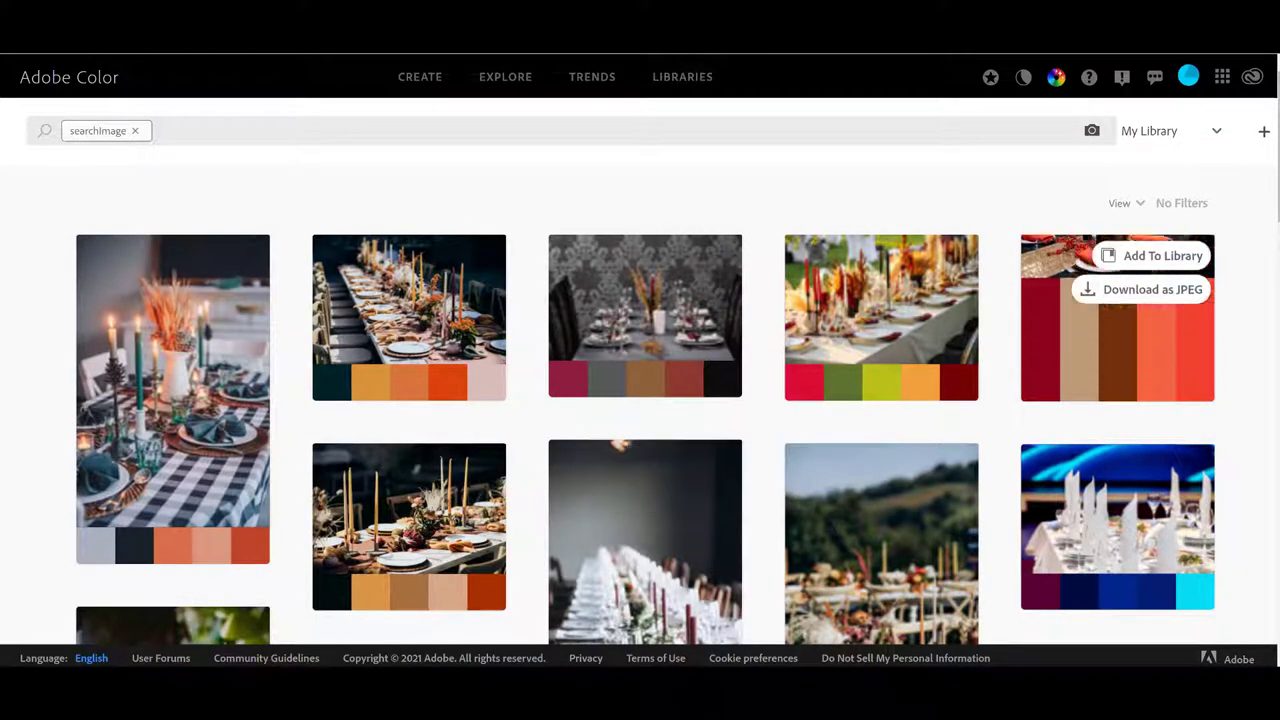
Scroll through the dinner-table image themes and reload the first results page
{"action": "scroll", "coordinate": [640, 380], "scroll_direction": "down", "scroll_amount": 5}
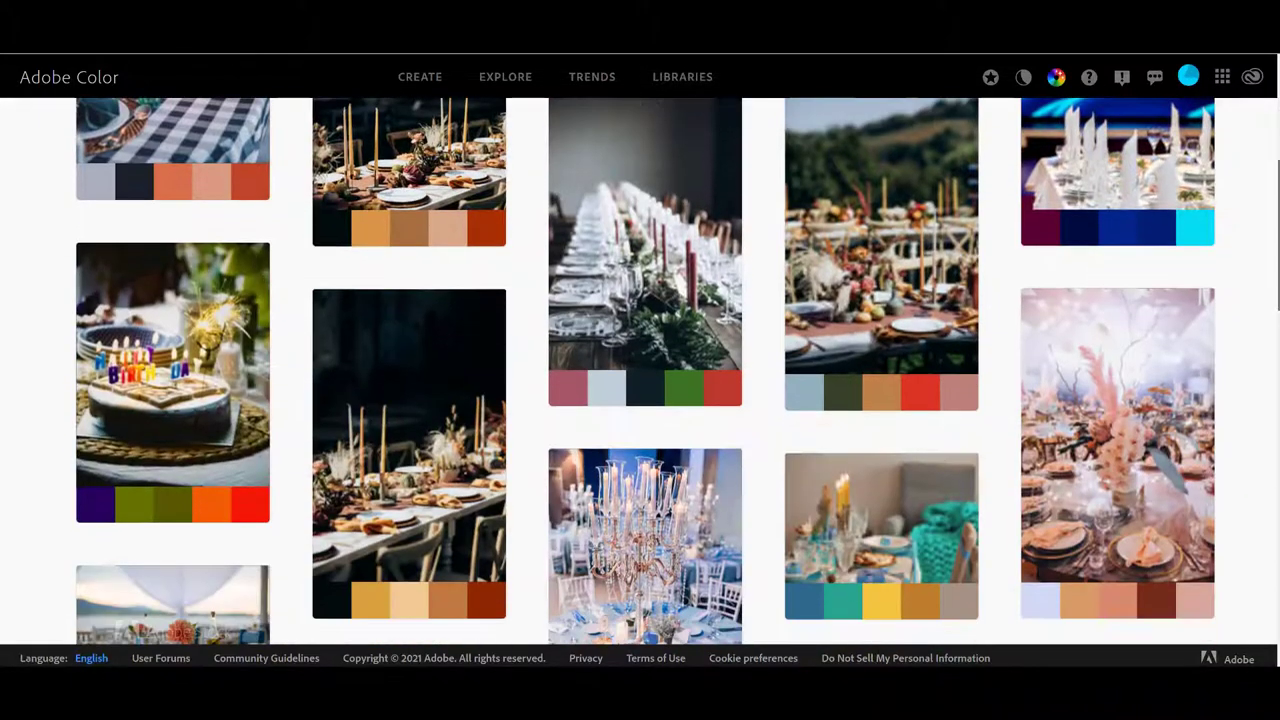
{"action": "scroll", "coordinate": [640, 380], "scroll_direction": "down", "scroll_amount": 4}
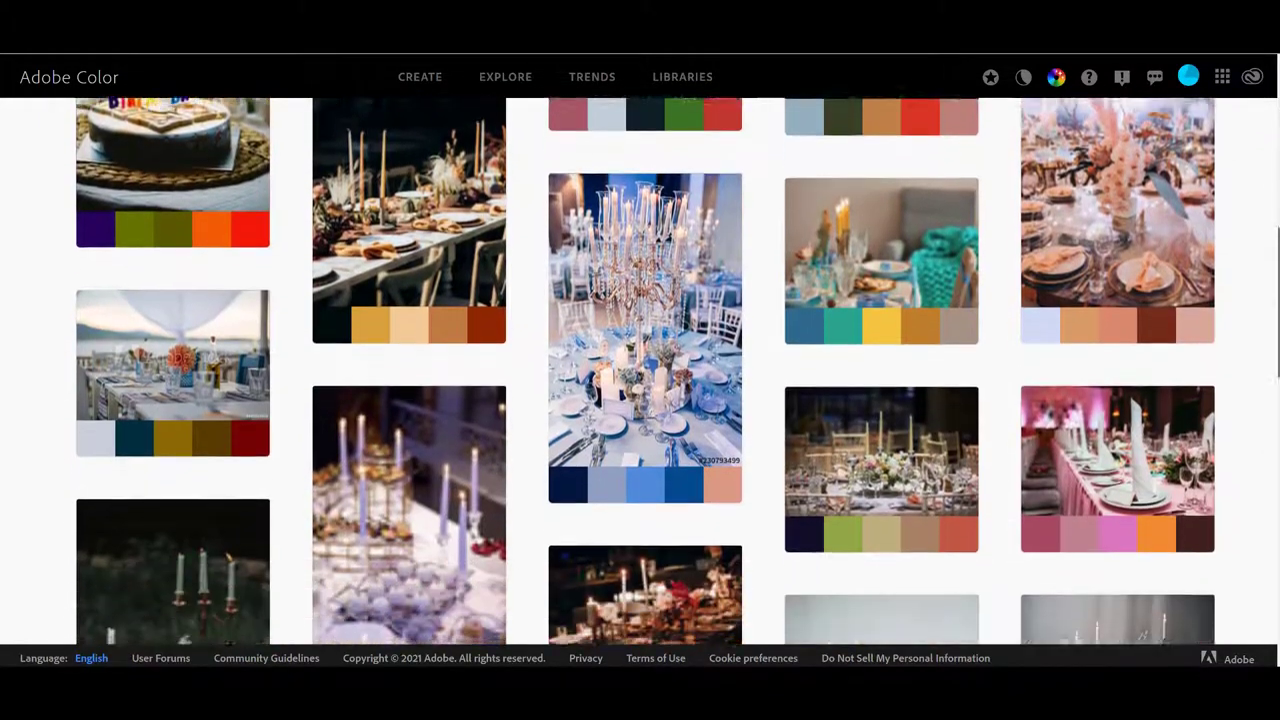
{"action": "scroll", "coordinate": [640, 380], "scroll_direction": "down", "scroll_amount": 5}
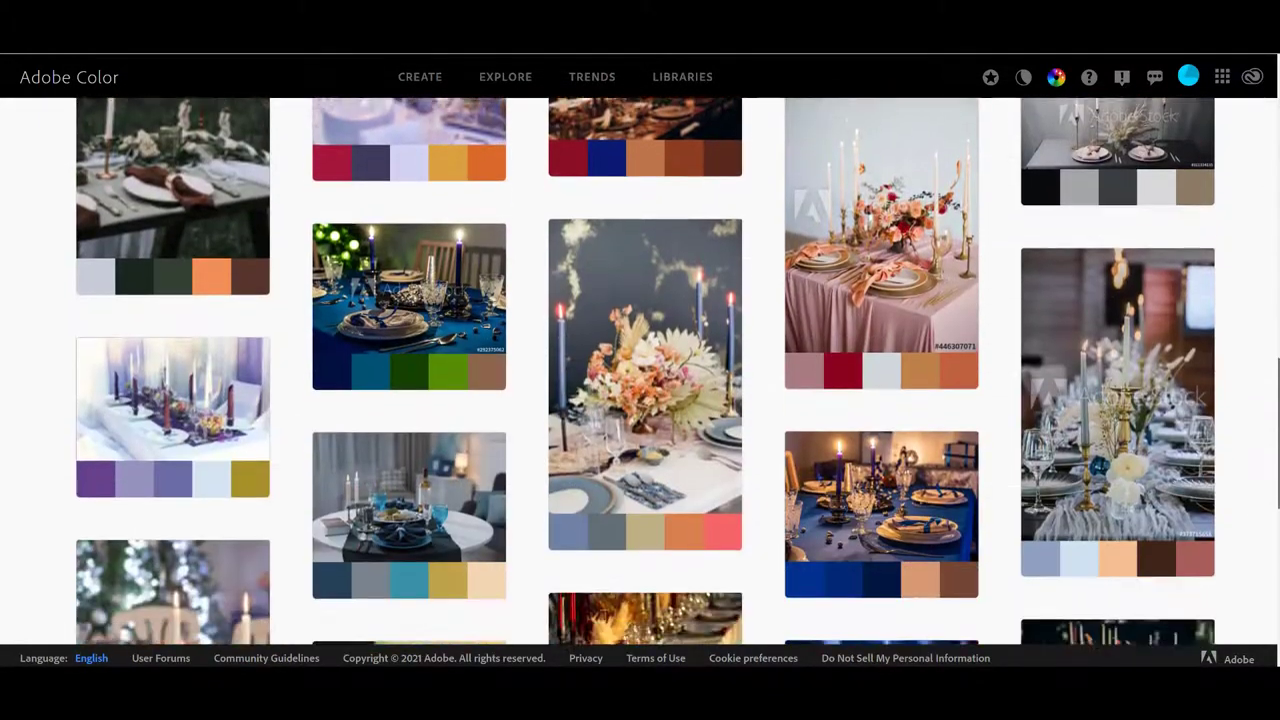
{"action": "scroll", "coordinate": [640, 380], "scroll_direction": "down", "scroll_amount": 2}
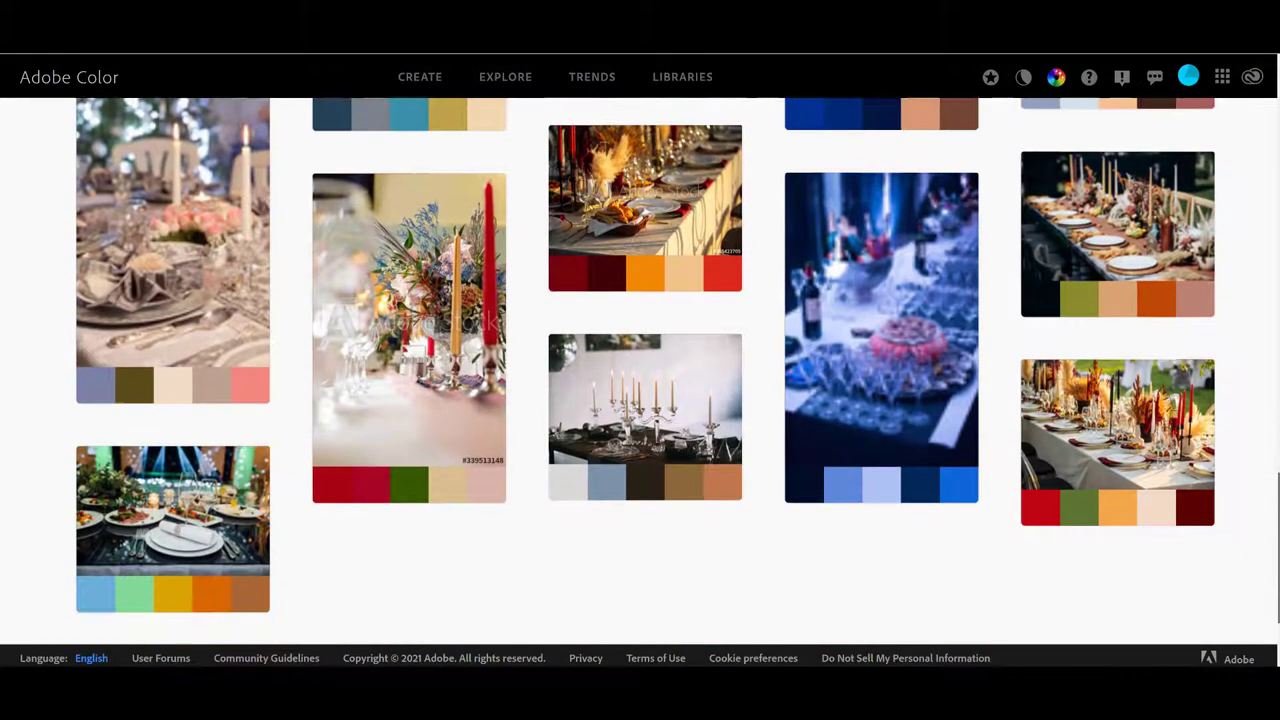
{"action": "scroll", "coordinate": [640, 380], "scroll_direction": "down", "scroll_amount": 1}
{"action": "left_click", "coordinate": [746, 626]}
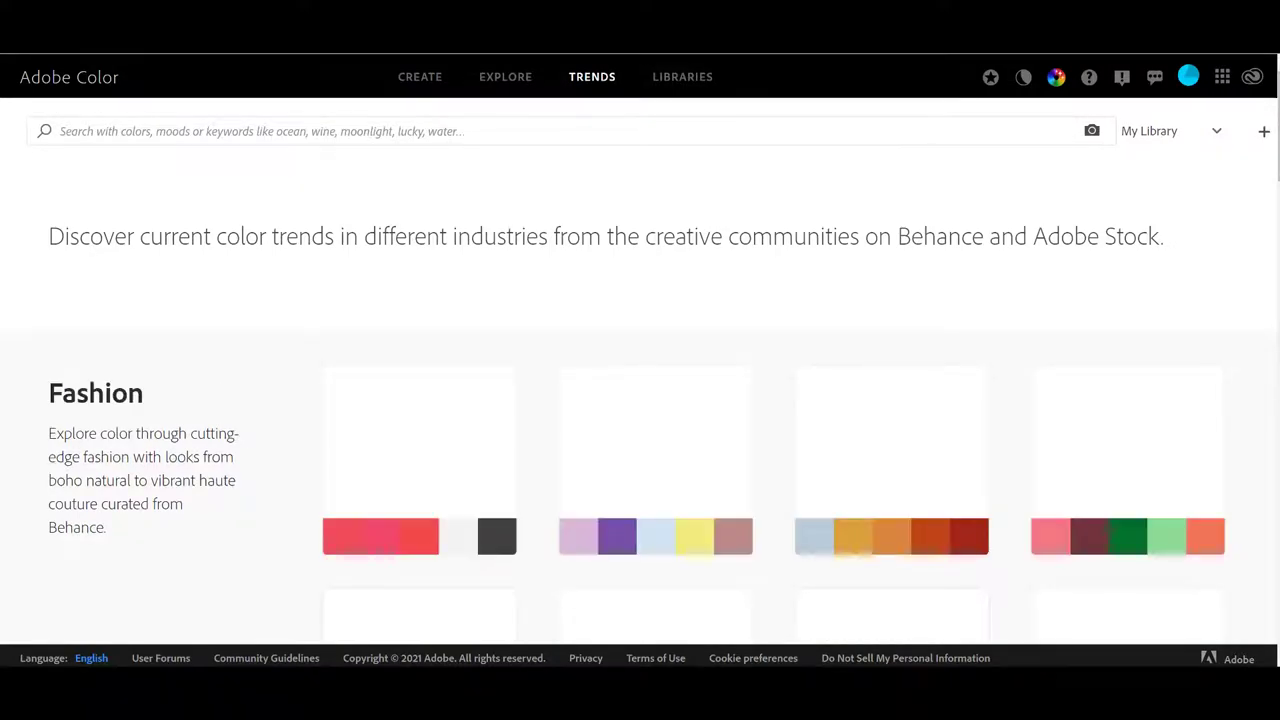
{"action": "scroll", "coordinate": [640, 370], "scroll_direction": "down", "scroll_amount": 3}
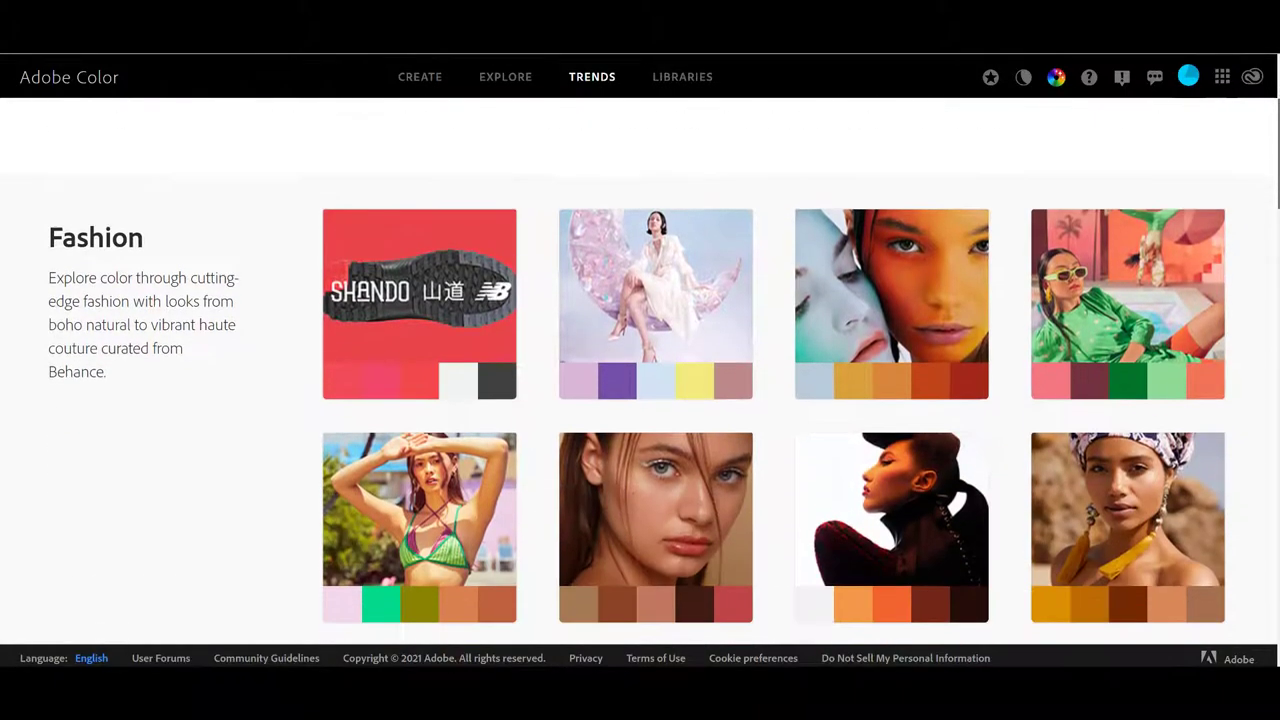
{"action": "scroll", "coordinate": [640, 370], "scroll_direction": "down", "scroll_amount": 8}
{"action": "scroll", "coordinate": [640, 370], "scroll_direction": "down", "scroll_amount": 12}
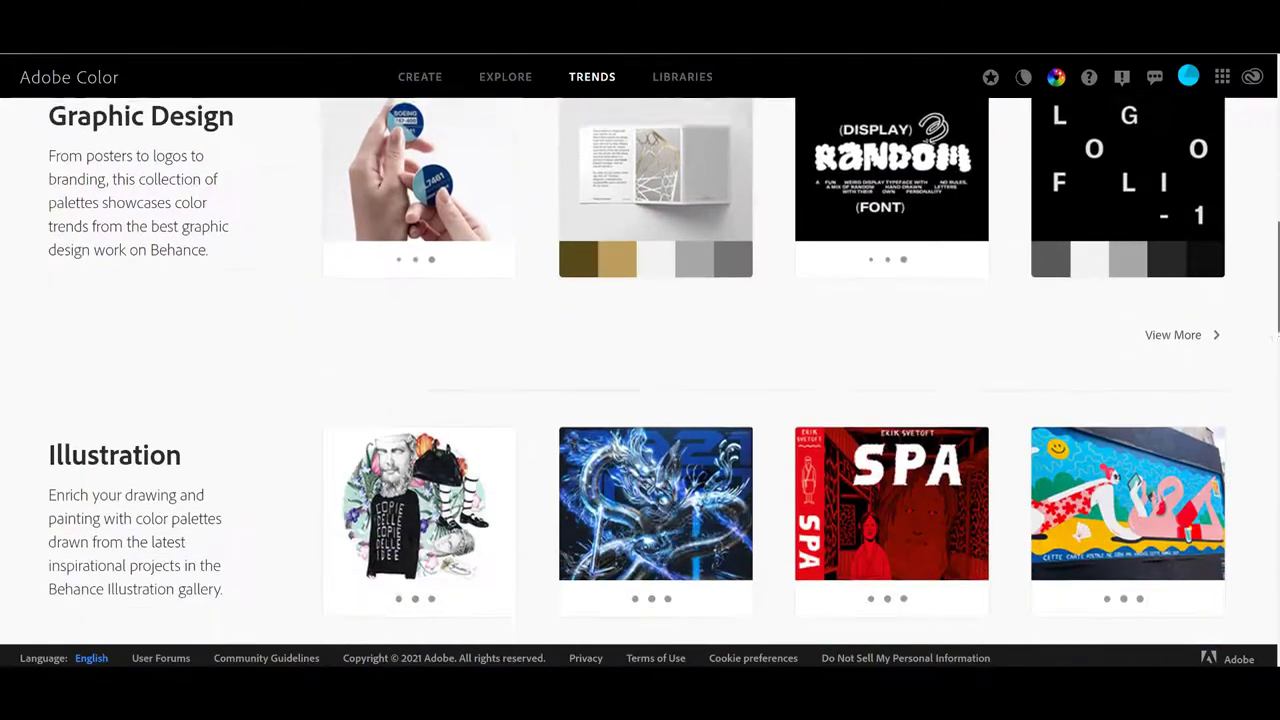
{"action": "scroll", "coordinate": [640, 370], "scroll_direction": "down", "scroll_amount": 10}
{"action": "scroll", "coordinate": [640, 370], "scroll_direction": "down", "scroll_amount": 8}
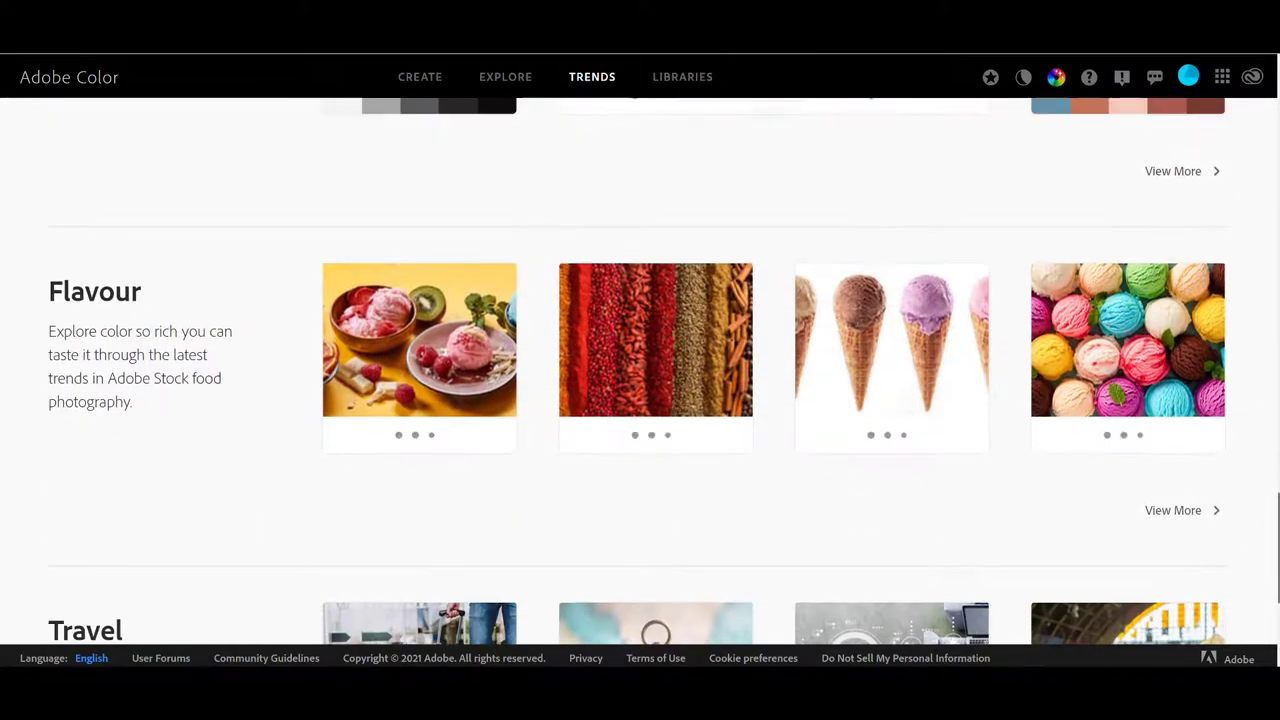
{"action": "scroll", "coordinate": [640, 370], "scroll_direction": "down", "scroll_amount": 1}
{"action": "scroll", "coordinate": [640, 370], "scroll_direction": "down", "scroll_amount": 1}
{"action": "scroll", "coordinate": [640, 370], "scroll_direction": "down", "scroll_amount": 3}
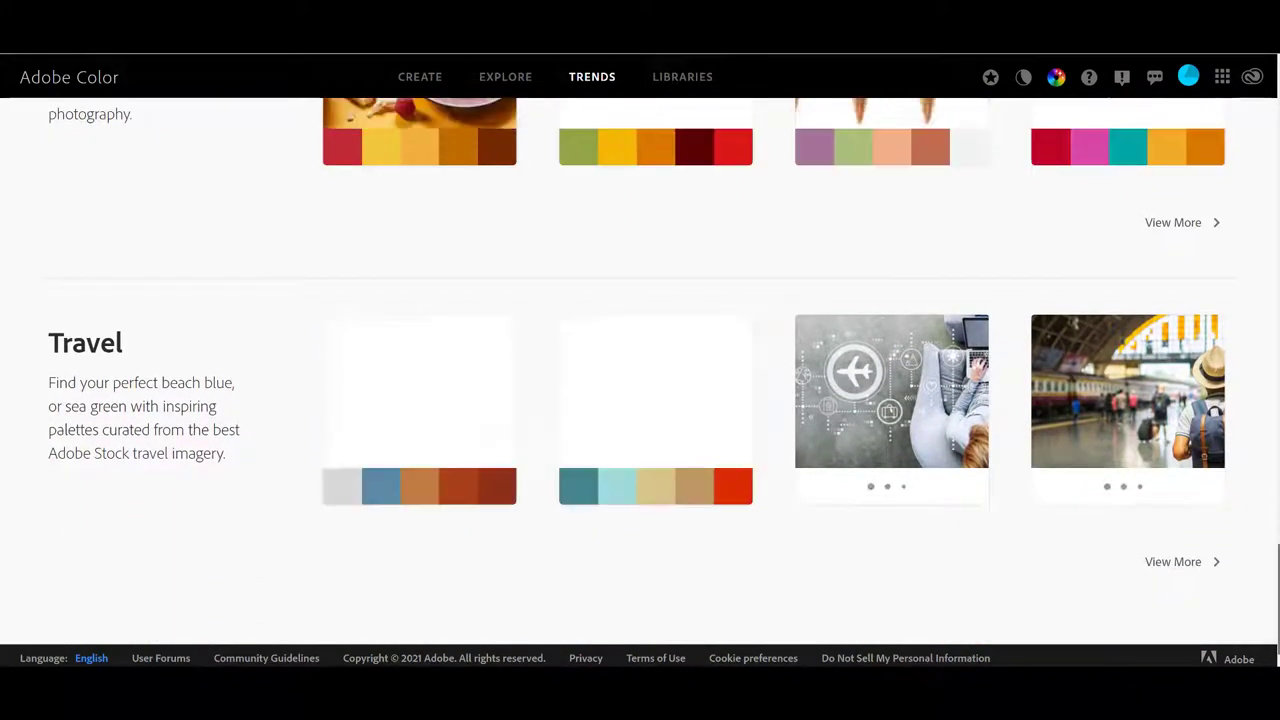
{"action": "scroll", "coordinate": [640, 370], "scroll_direction": "up", "scroll_amount": 10}
{"action": "scroll", "coordinate": [640, 370], "scroll_direction": "up", "scroll_amount": 5}
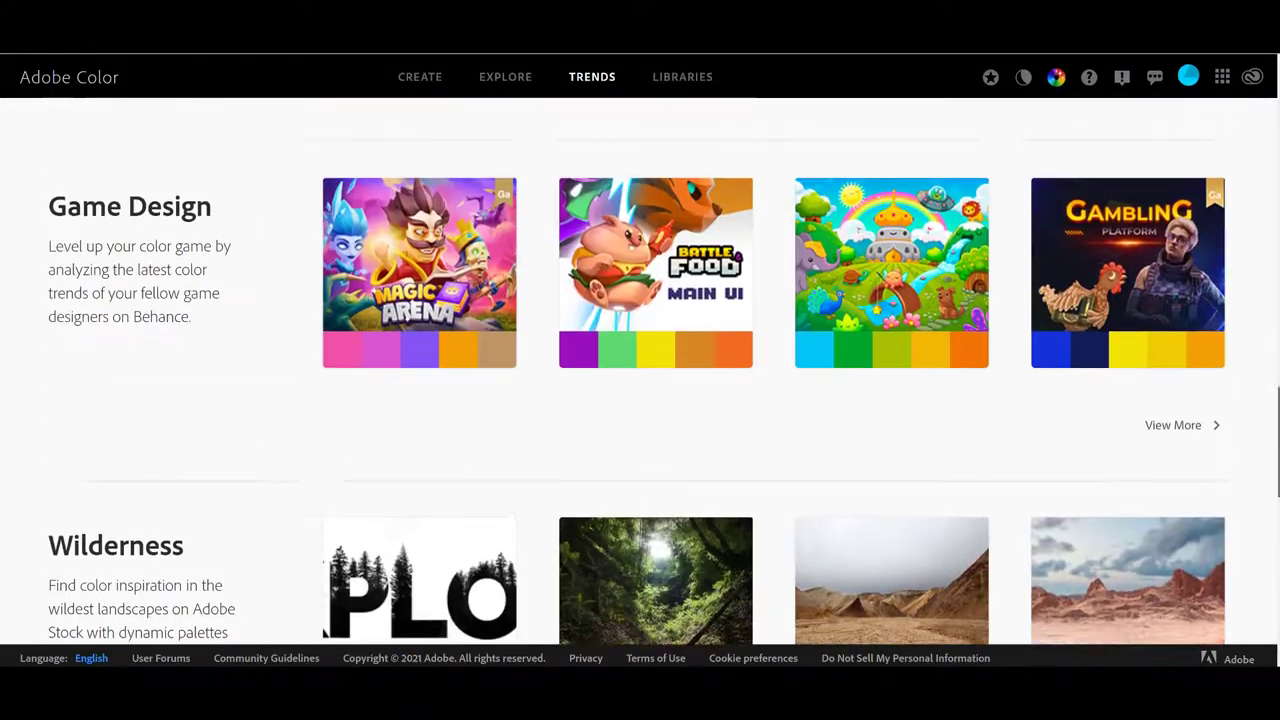
{"action": "scroll", "coordinate": [640, 370], "scroll_direction": "down", "scroll_amount": 7}
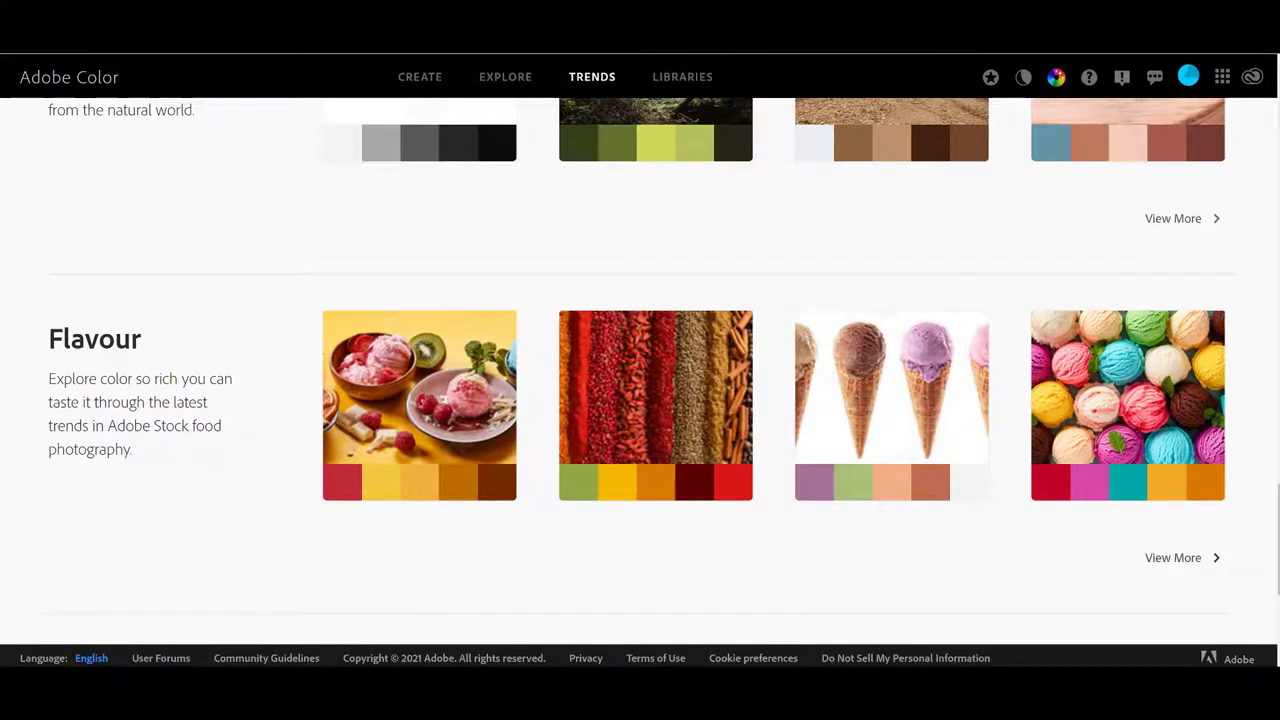
Open the Flavour collection and scroll through its ice-cream, spice and coffee palettes
{"action": "left_click", "coordinate": [1177, 557]}
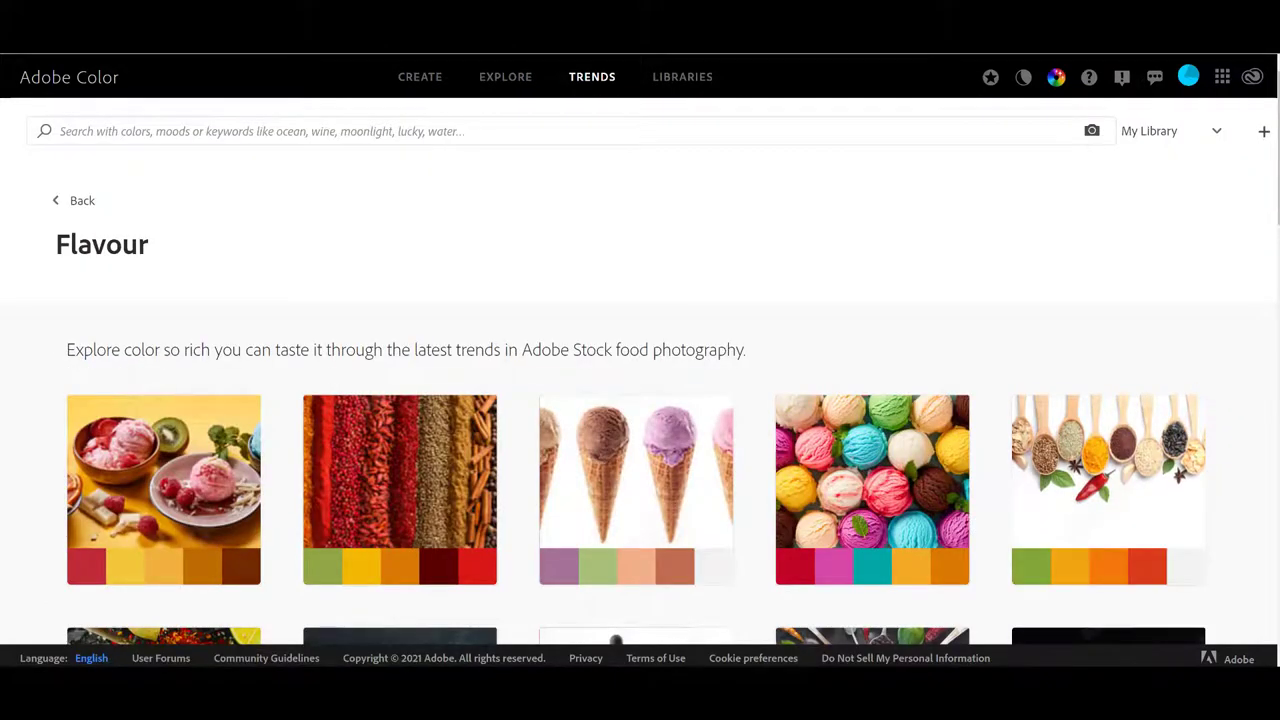
{"action": "scroll", "coordinate": [640, 370], "scroll_direction": "down", "scroll_amount": 4}
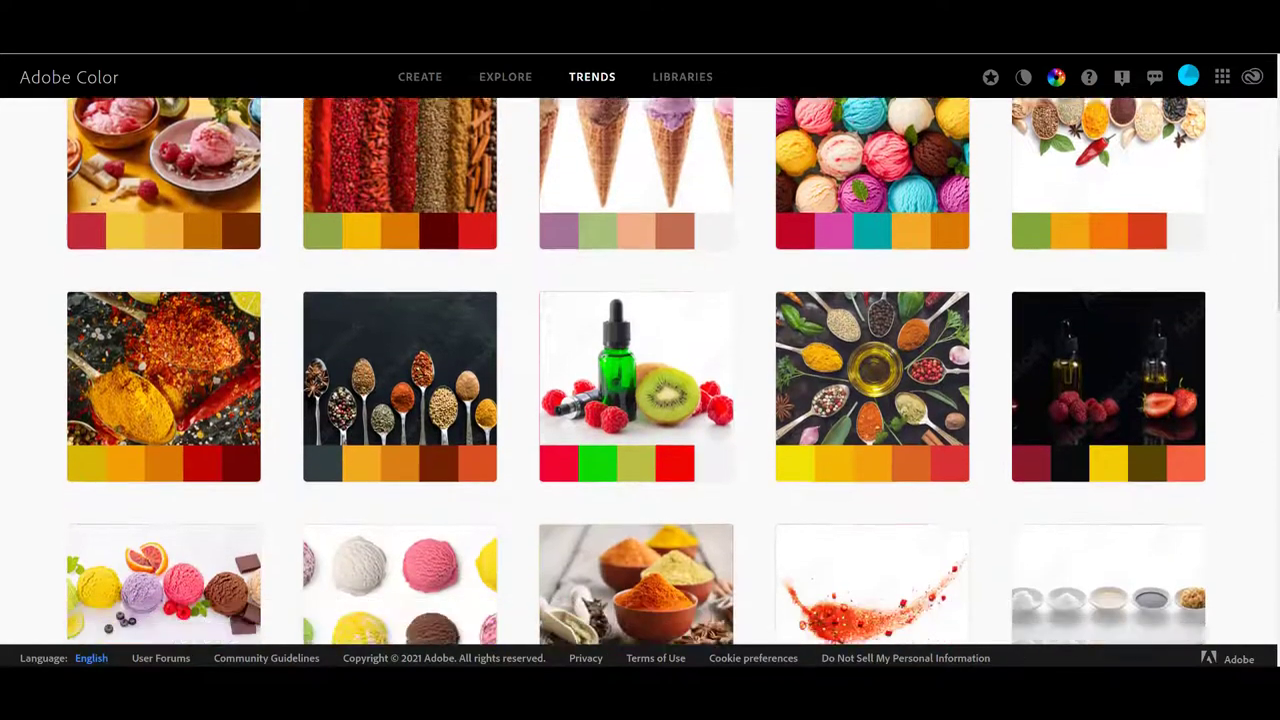
{"action": "scroll", "coordinate": [640, 370], "scroll_direction": "down", "scroll_amount": 5}
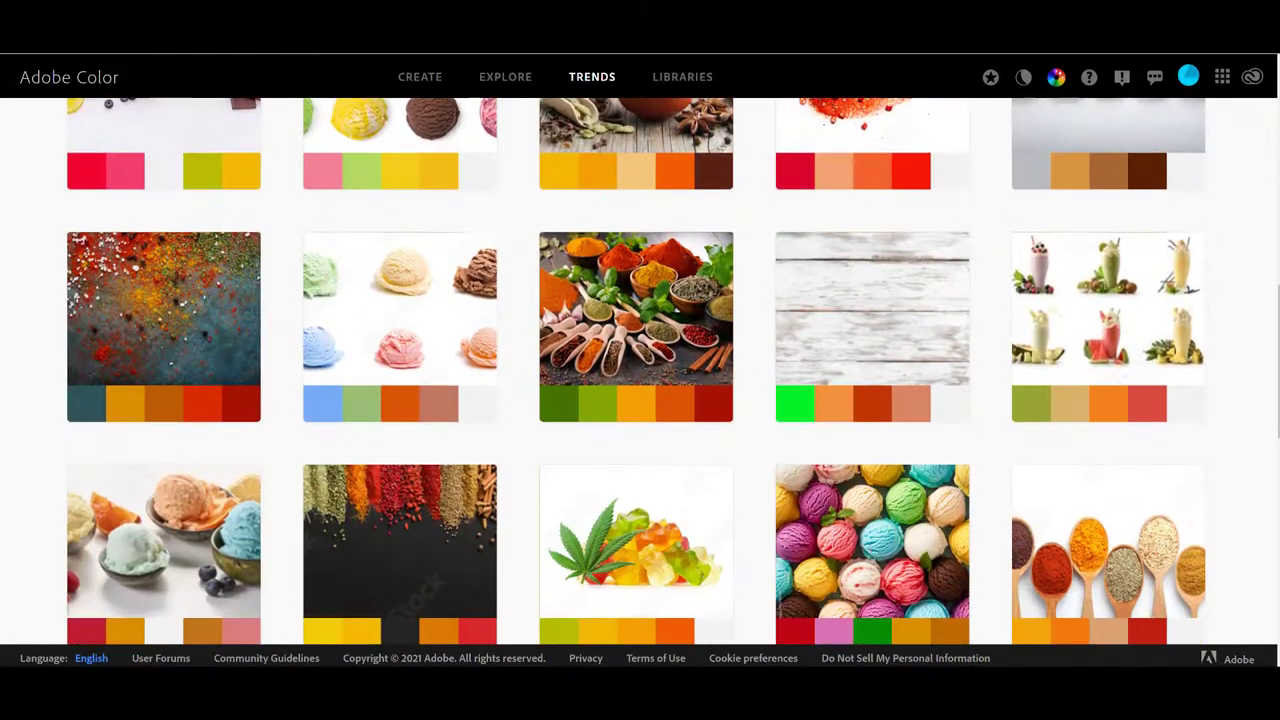
{"action": "scroll", "coordinate": [640, 370], "scroll_direction": "down", "scroll_amount": 3}
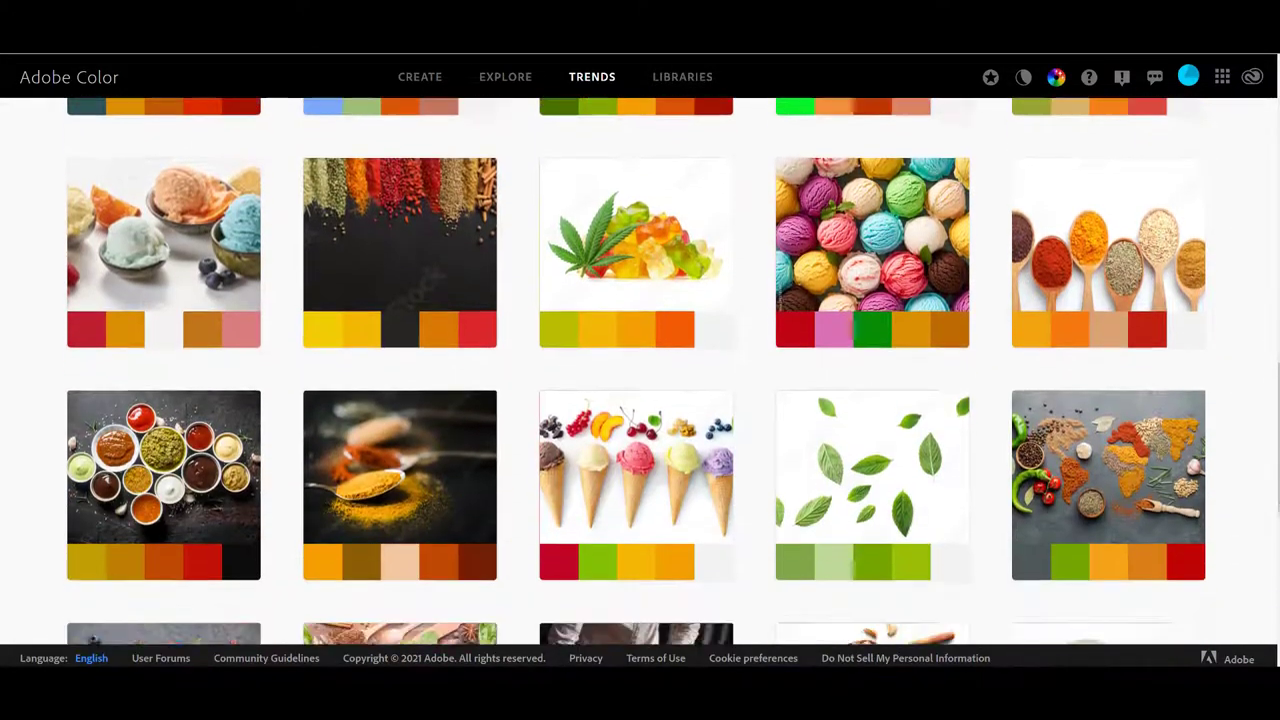
{"action": "scroll", "coordinate": [640, 370], "scroll_direction": "down", "scroll_amount": 3}
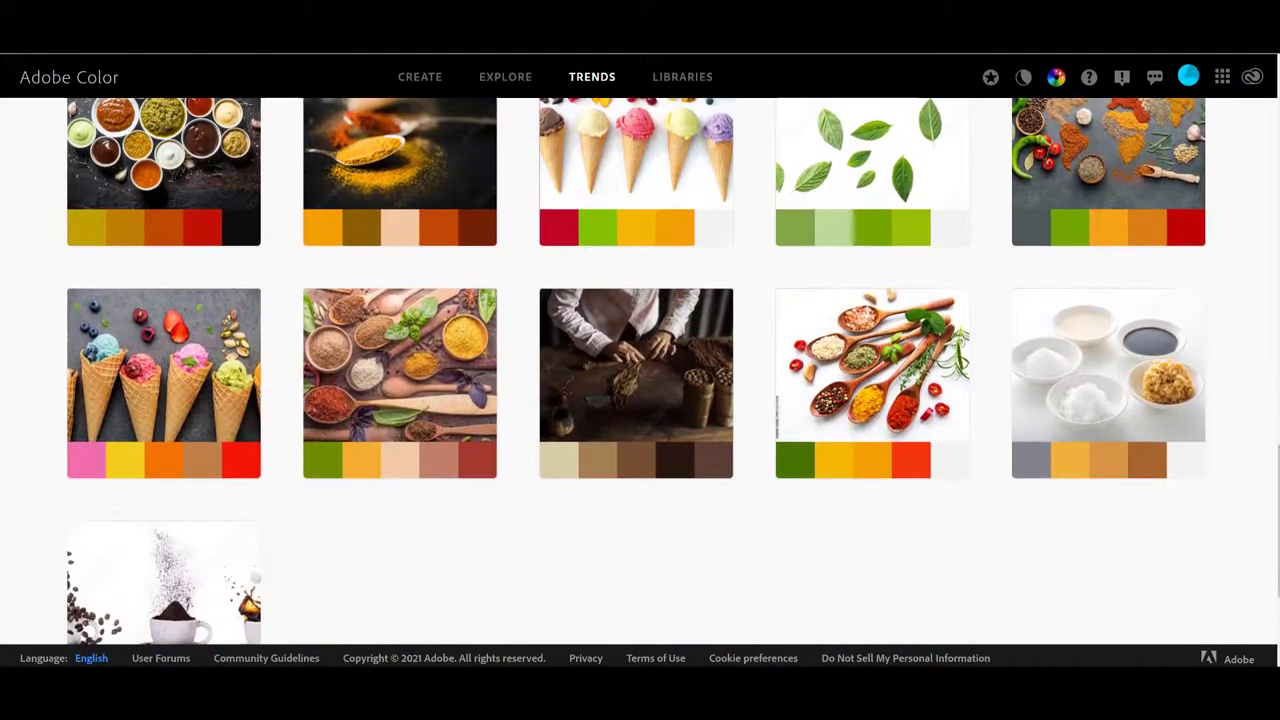
{"action": "scroll", "coordinate": [640, 370], "scroll_direction": "down", "scroll_amount": 2}
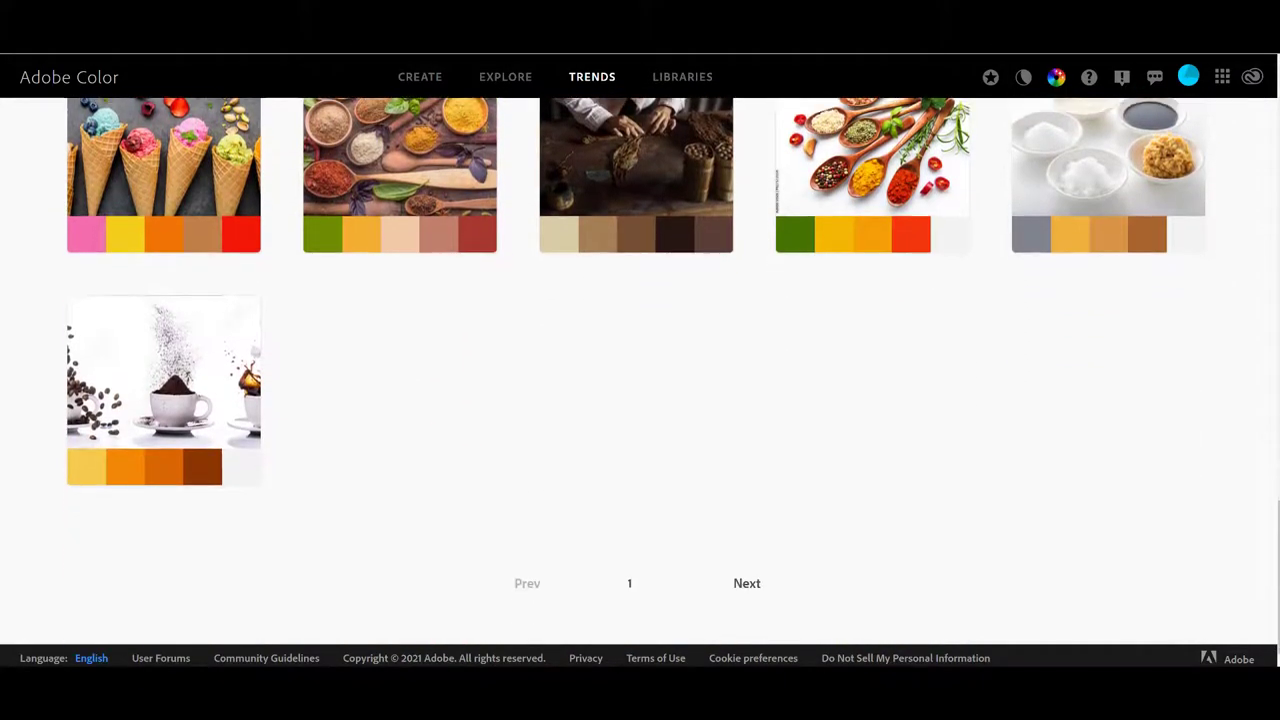
{"action": "scroll", "coordinate": [640, 370], "scroll_direction": "up", "scroll_amount": 2}
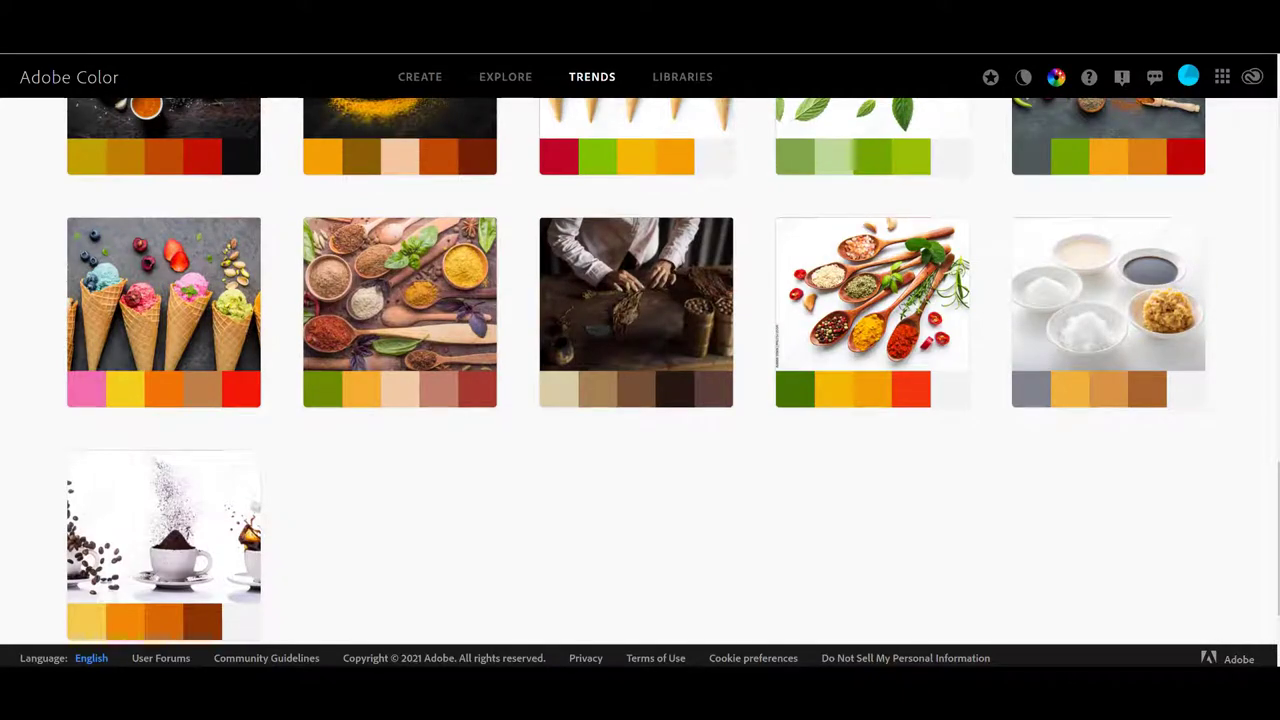
{"action": "scroll", "coordinate": [640, 370], "scroll_direction": "up", "scroll_amount": 8}
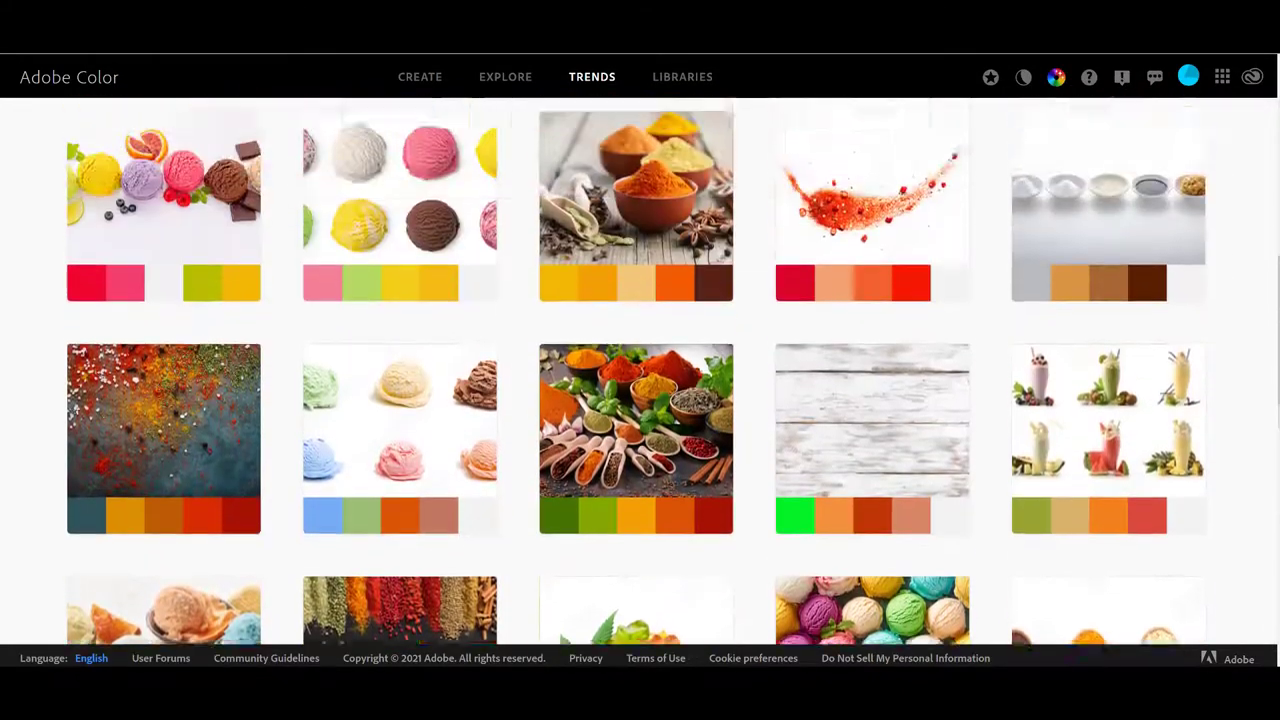
{"action": "scroll", "coordinate": [640, 370], "scroll_direction": "up", "scroll_amount": 8}
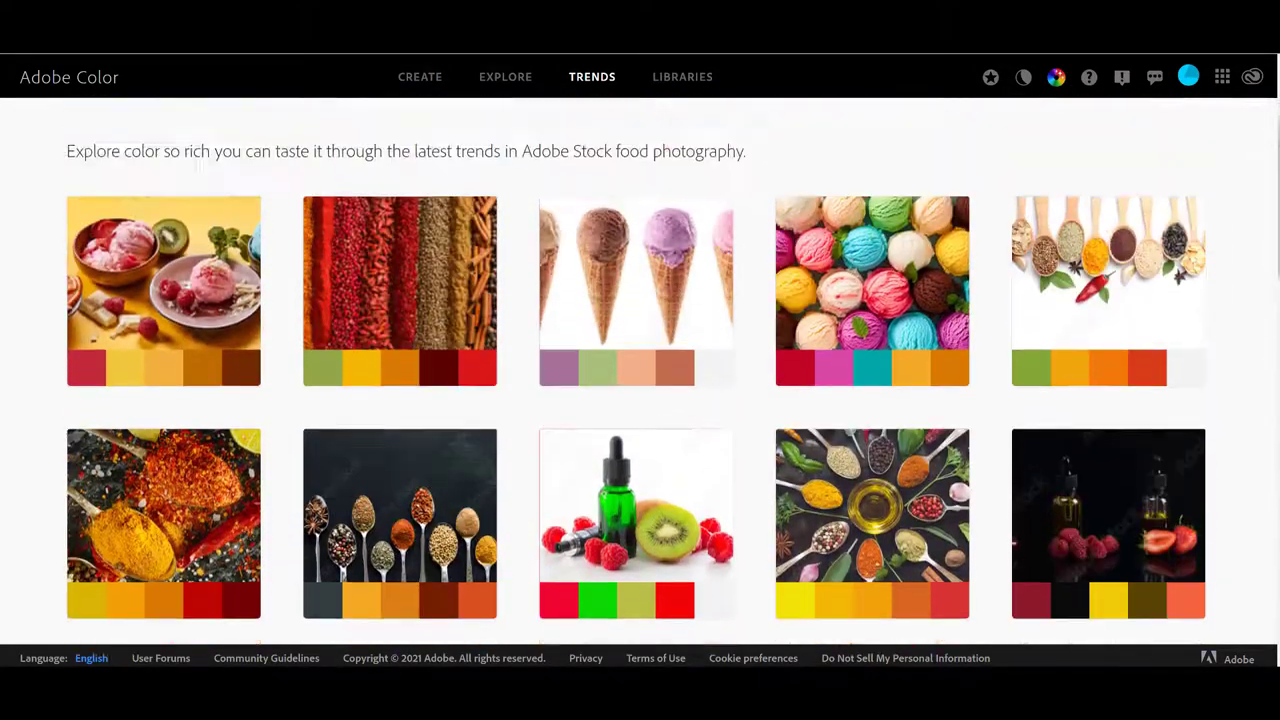
{"action": "scroll", "coordinate": [640, 370], "scroll_direction": "up", "scroll_amount": 3}
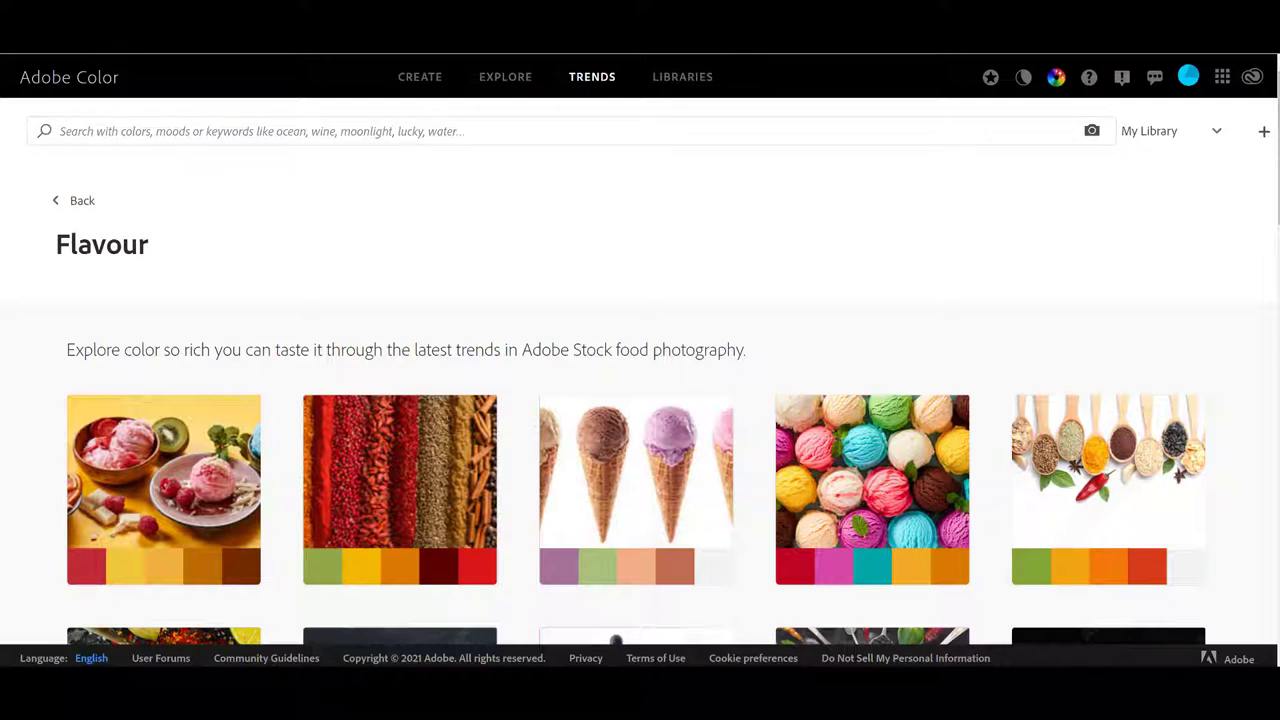
{"action": "mouse_move", "coordinate": [636, 490]}
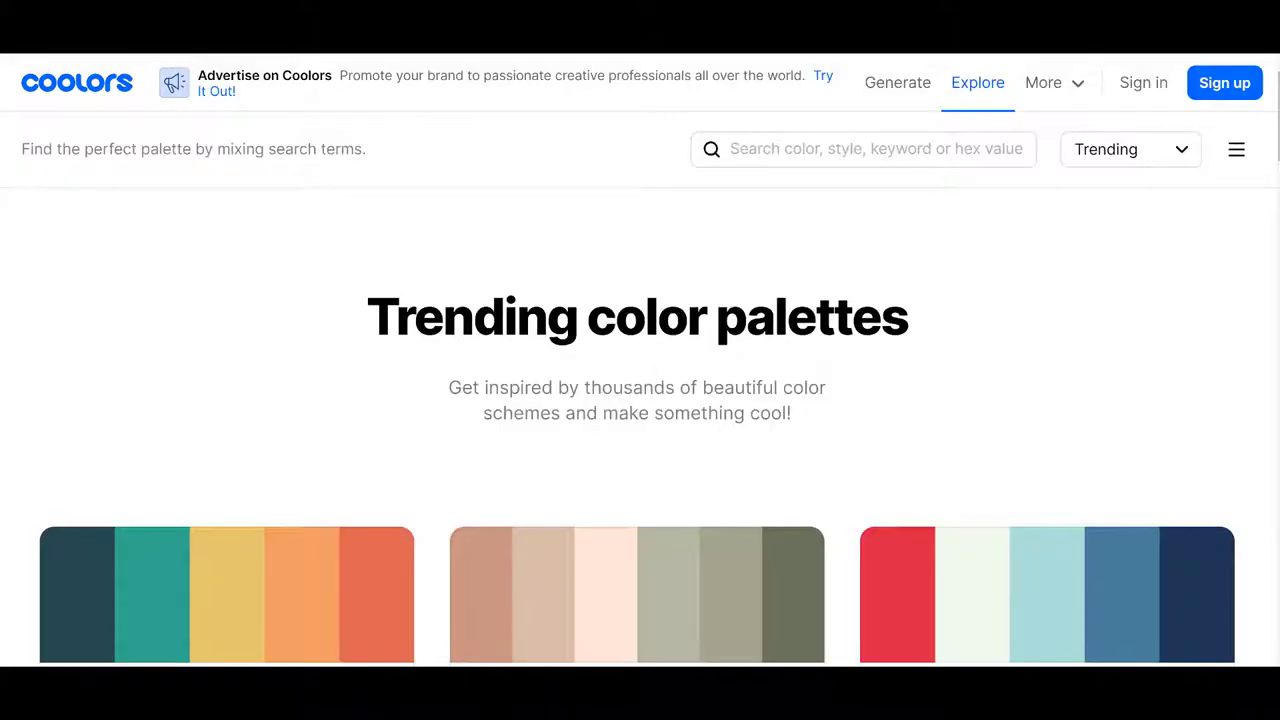
Scroll the Coolors trending palettes, then show the More tools list
{"action": "scroll", "coordinate": [637, 430], "scroll_direction": "down", "scroll_amount": 1}
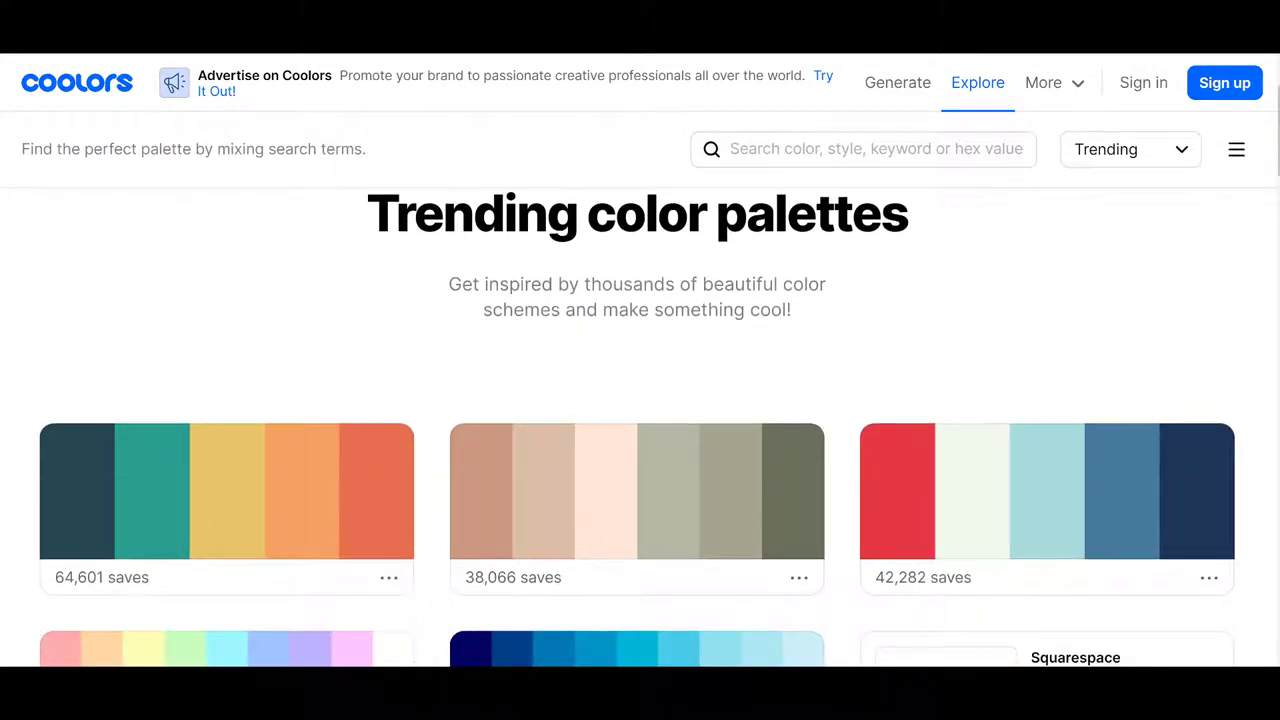
{"action": "scroll", "coordinate": [972, 260], "scroll_direction": "down", "scroll_amount": 6}
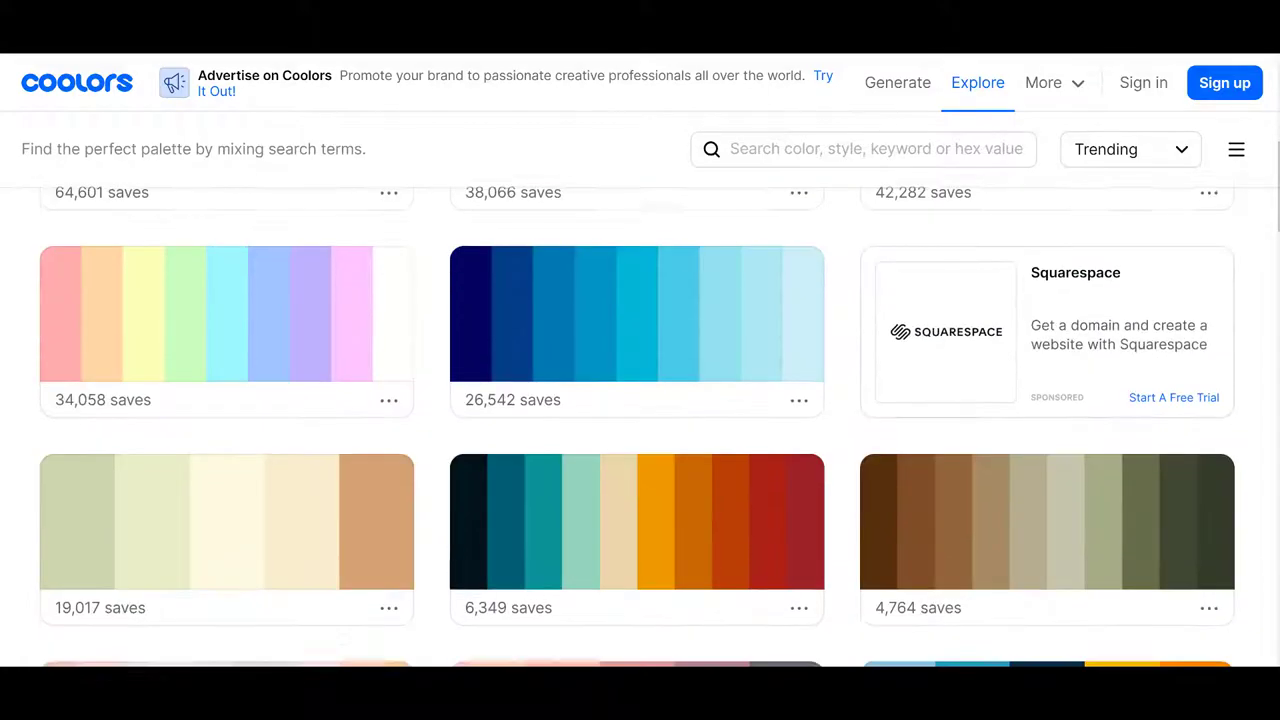
{"action": "scroll", "coordinate": [986, 229], "scroll_direction": "down", "scroll_amount": 9}
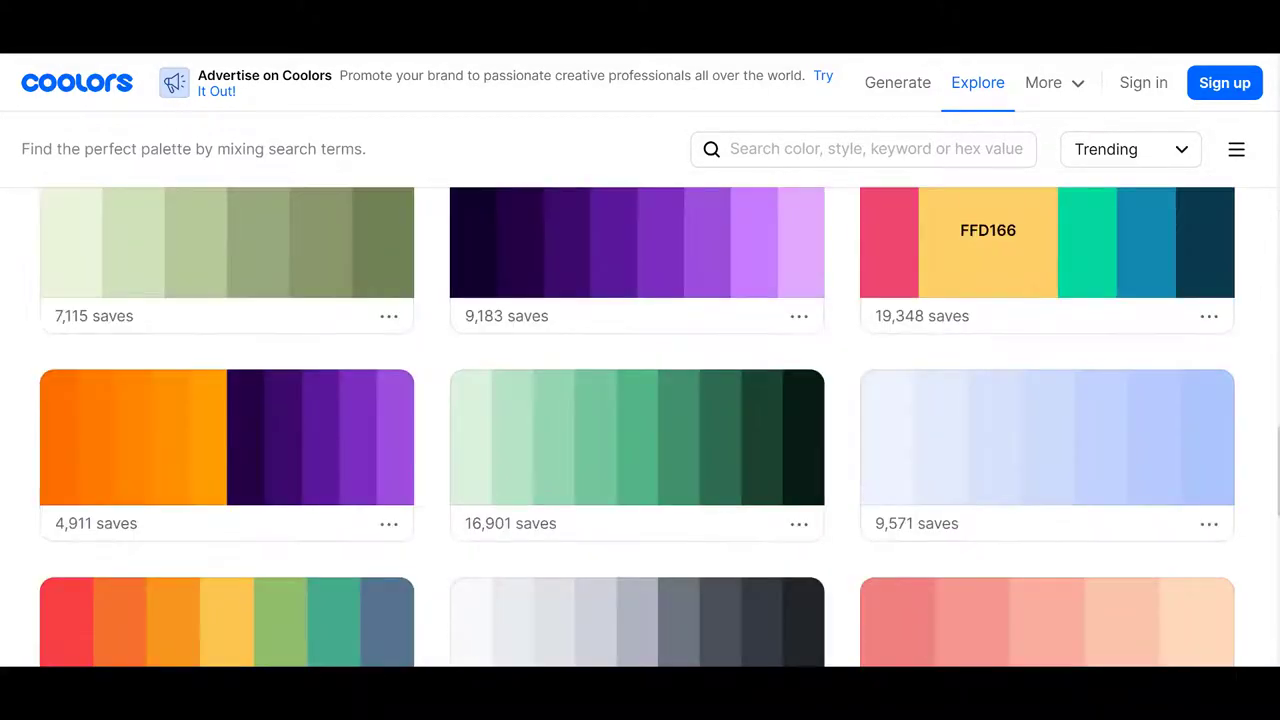
{"action": "scroll", "coordinate": [962, 372], "scroll_direction": "down", "scroll_amount": 2}
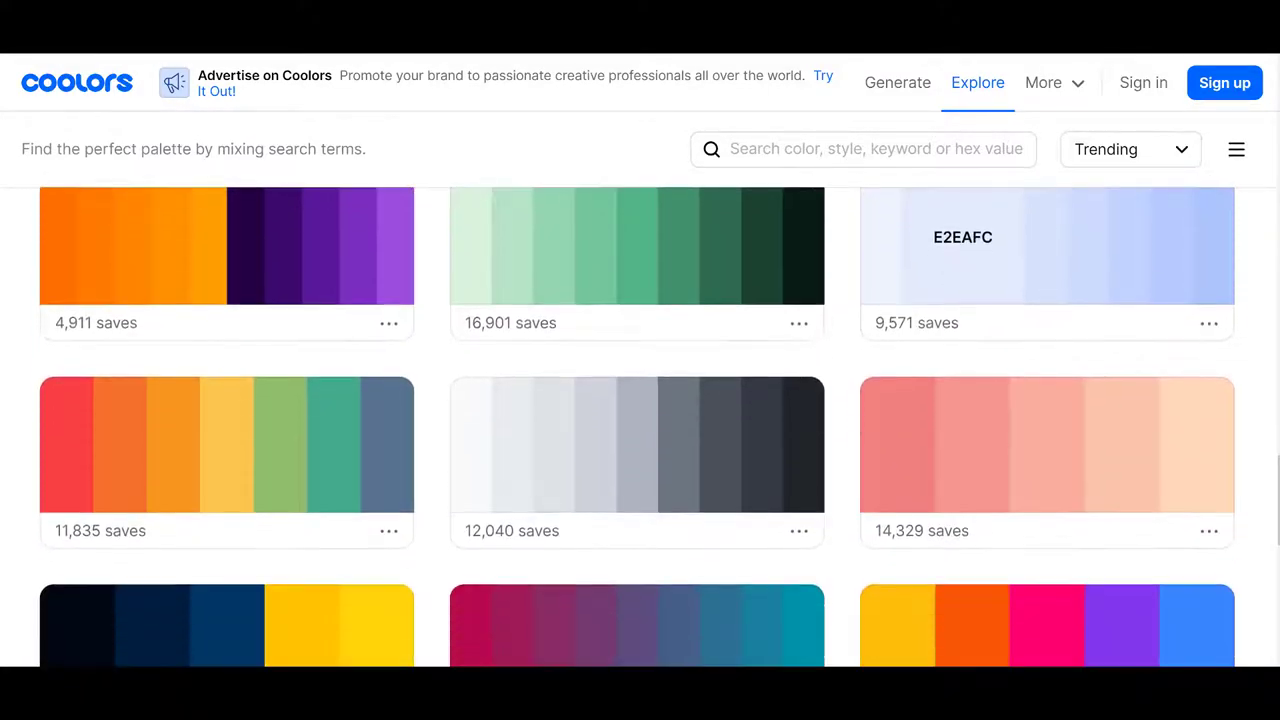
{"action": "scroll", "coordinate": [975, 230], "scroll_direction": "down", "scroll_amount": 4}
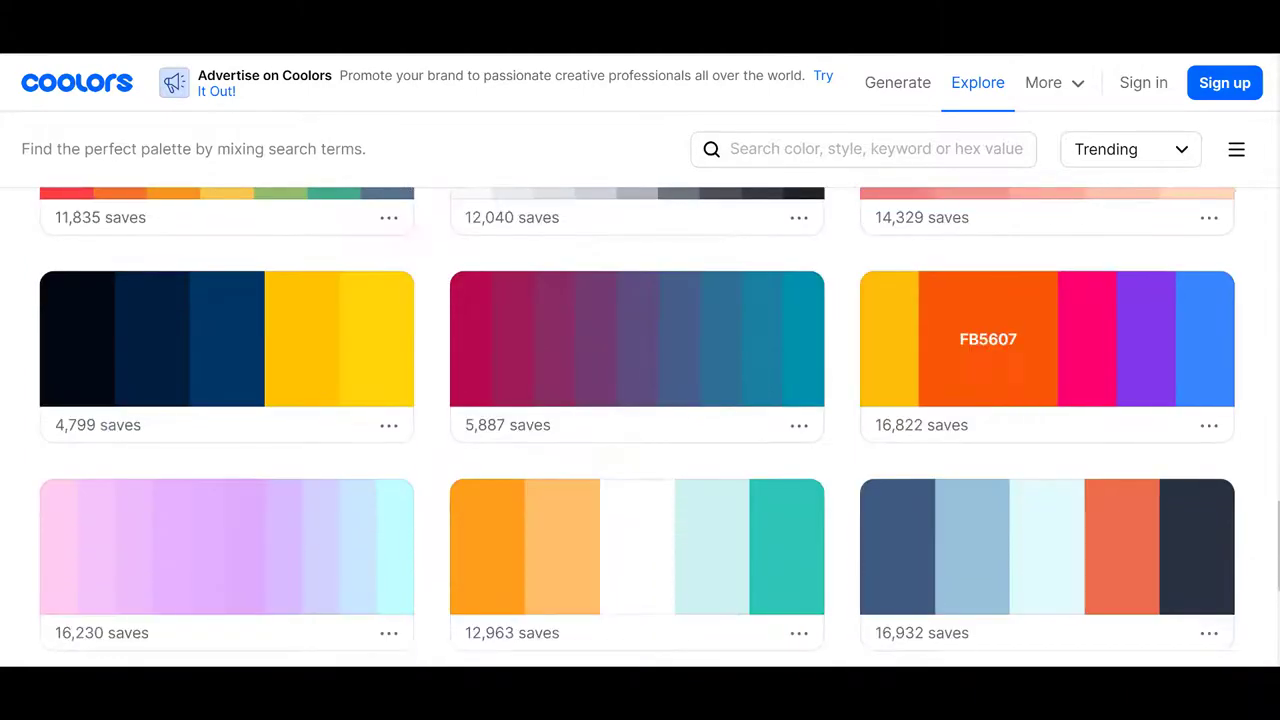
{"action": "scroll", "coordinate": [988, 230], "scroll_direction": "down", "scroll_amount": 2}
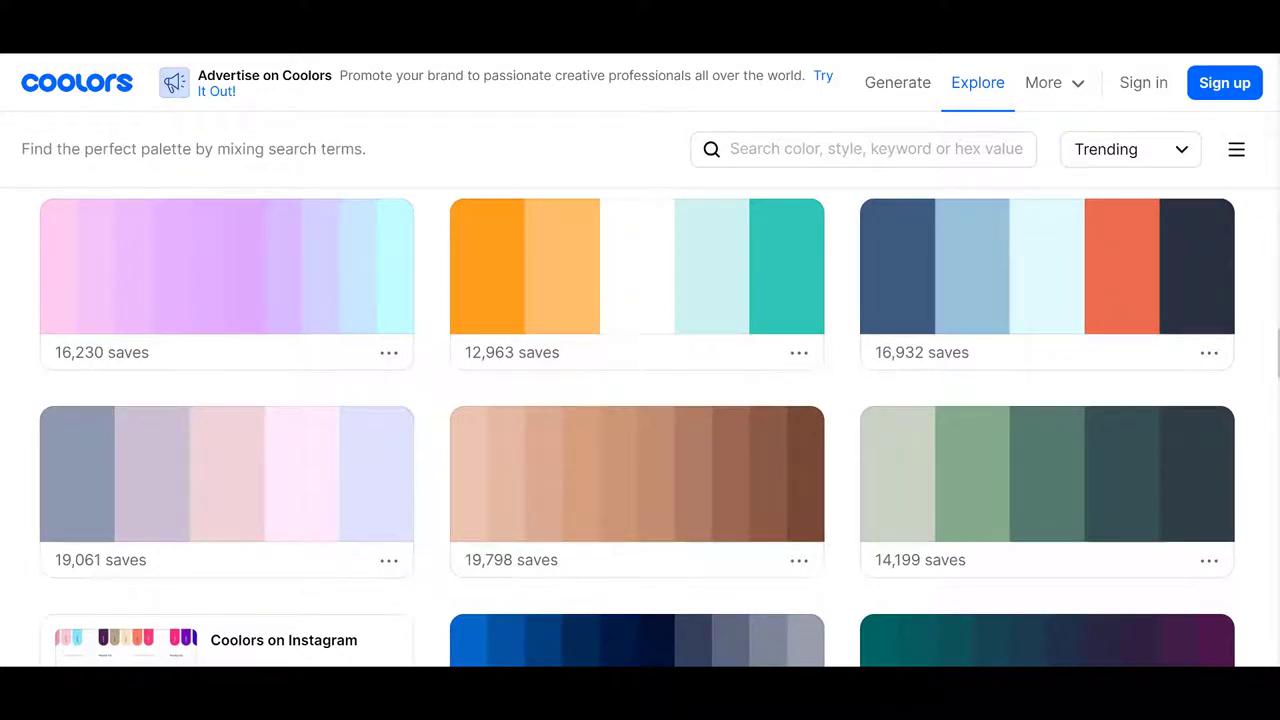
{"action": "left_click", "coordinate": [1050, 83]}
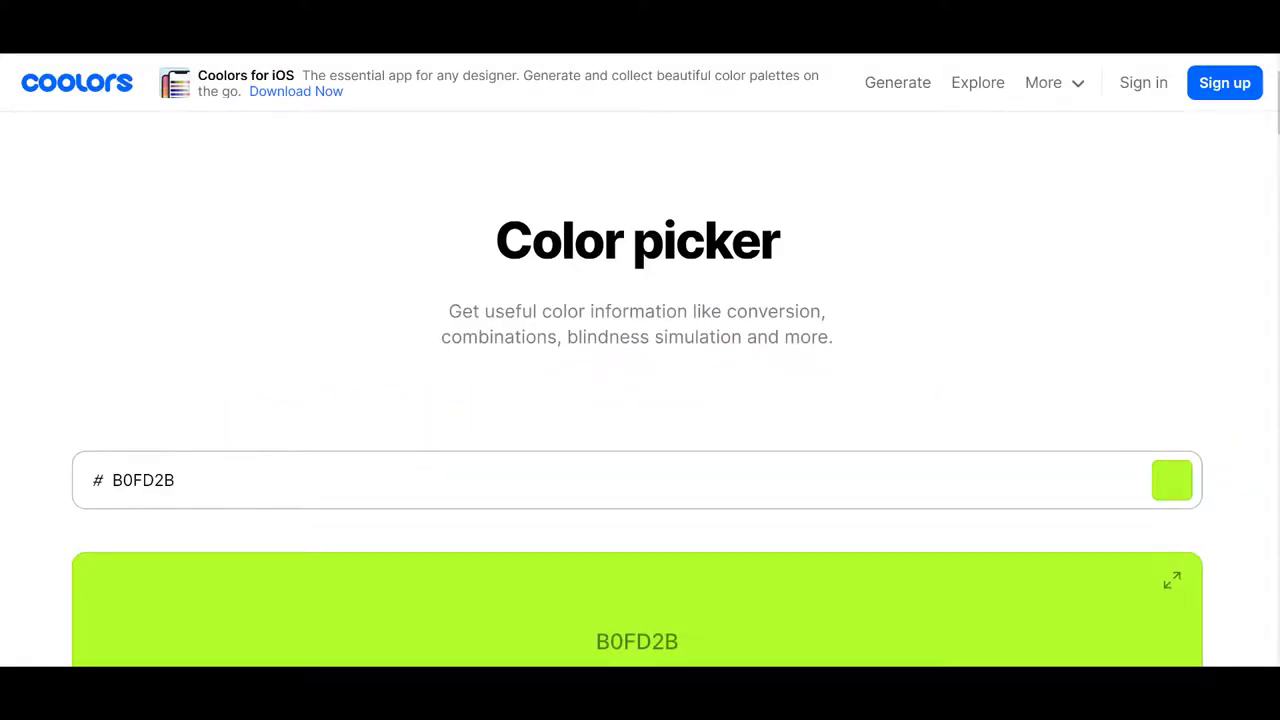
Change the Color picker colour from Green Yellow B0FD2B to the muted blue Liberty, 555CBB
{"action": "scroll", "coordinate": [640, 360], "scroll_direction": "down", "scroll_amount": 2}
{"action": "scroll", "coordinate": [640, 360], "scroll_direction": "down", "scroll_amount": 1}
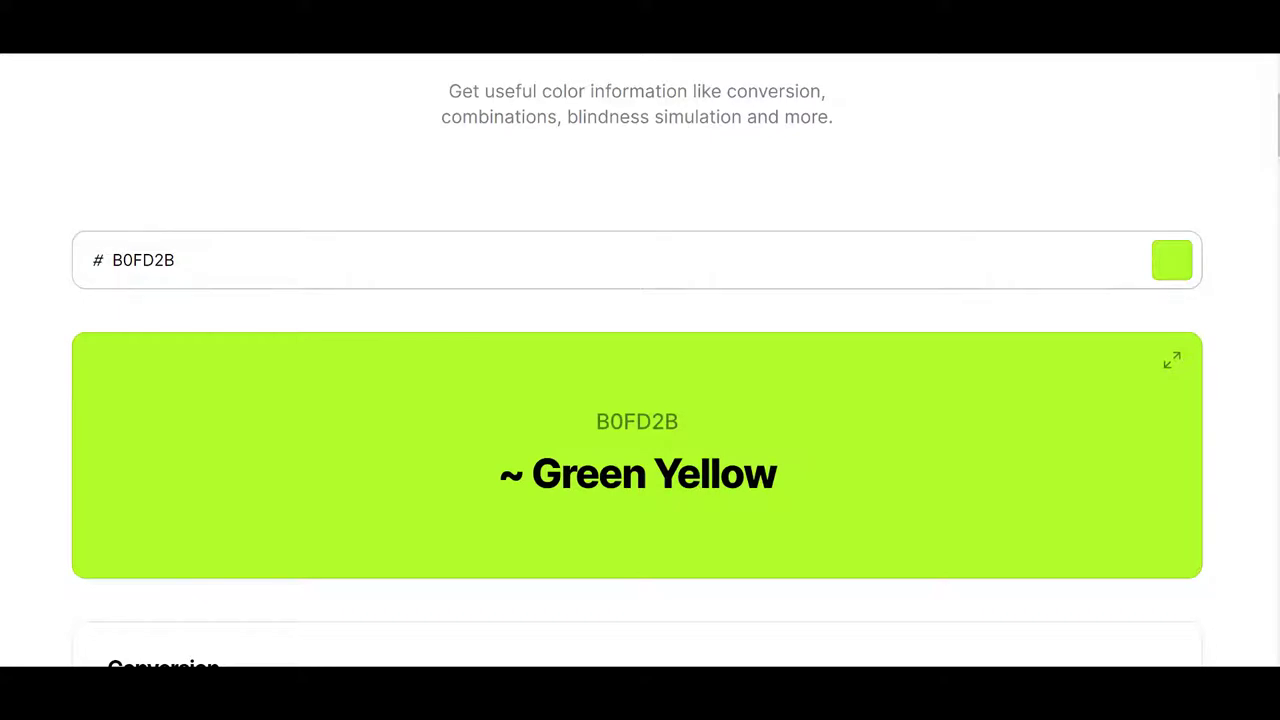
{"action": "left_click", "coordinate": [1172, 260]}
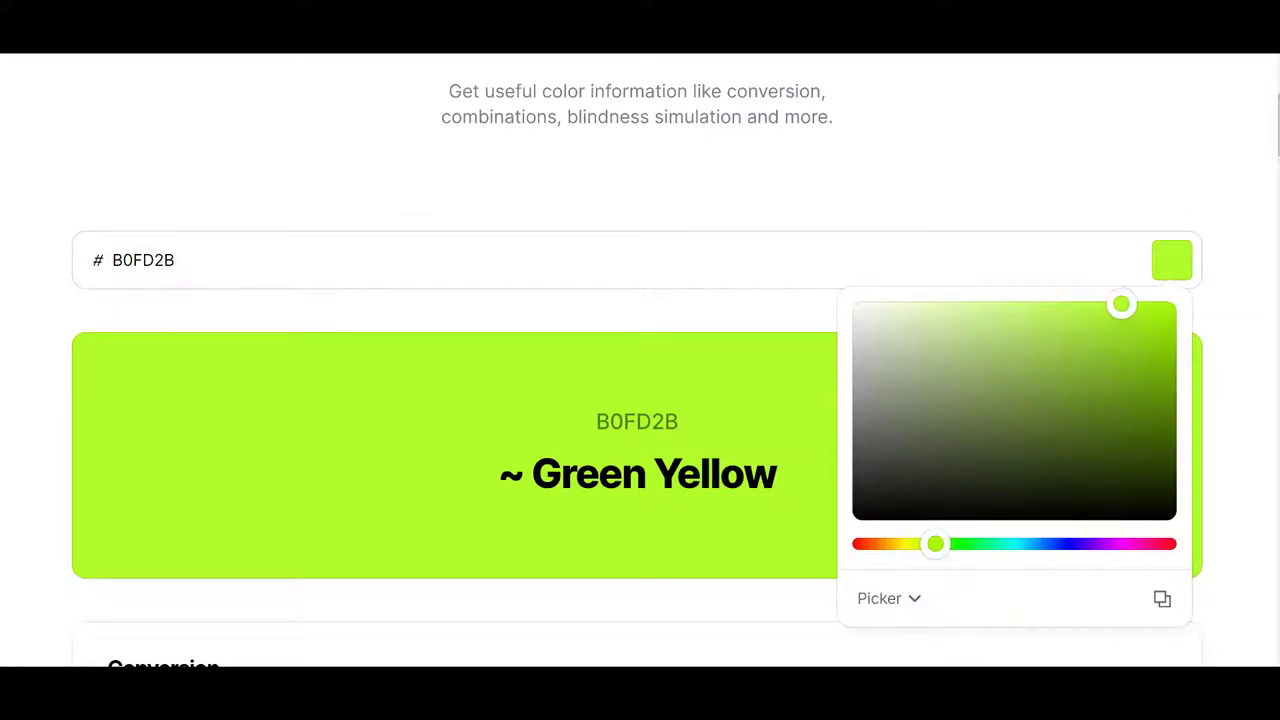
{"action": "left_click", "coordinate": [1062, 543]}
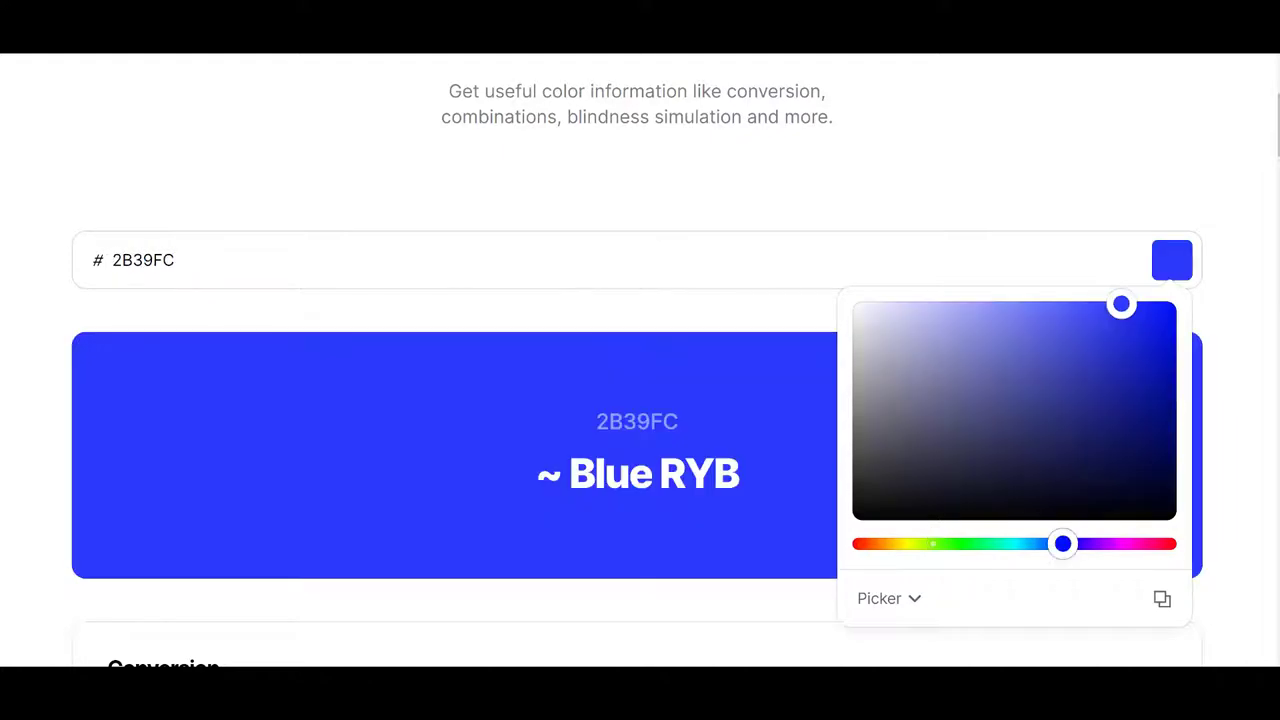
{"action": "left_click_drag", "start_coordinate": [1121, 304], "coordinate": [1029, 360]}
{"action": "key", "text": "Escape"}
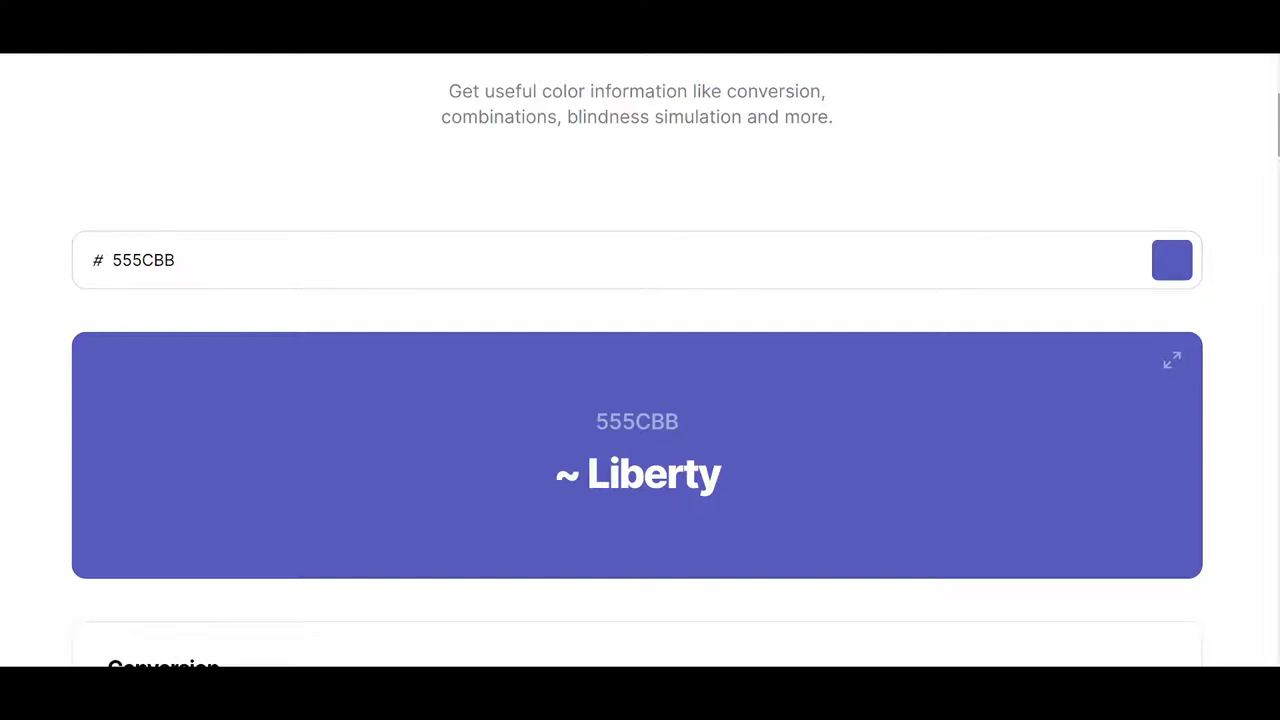
{"action": "scroll", "coordinate": [637, 365], "scroll_direction": "down", "scroll_amount": 5}
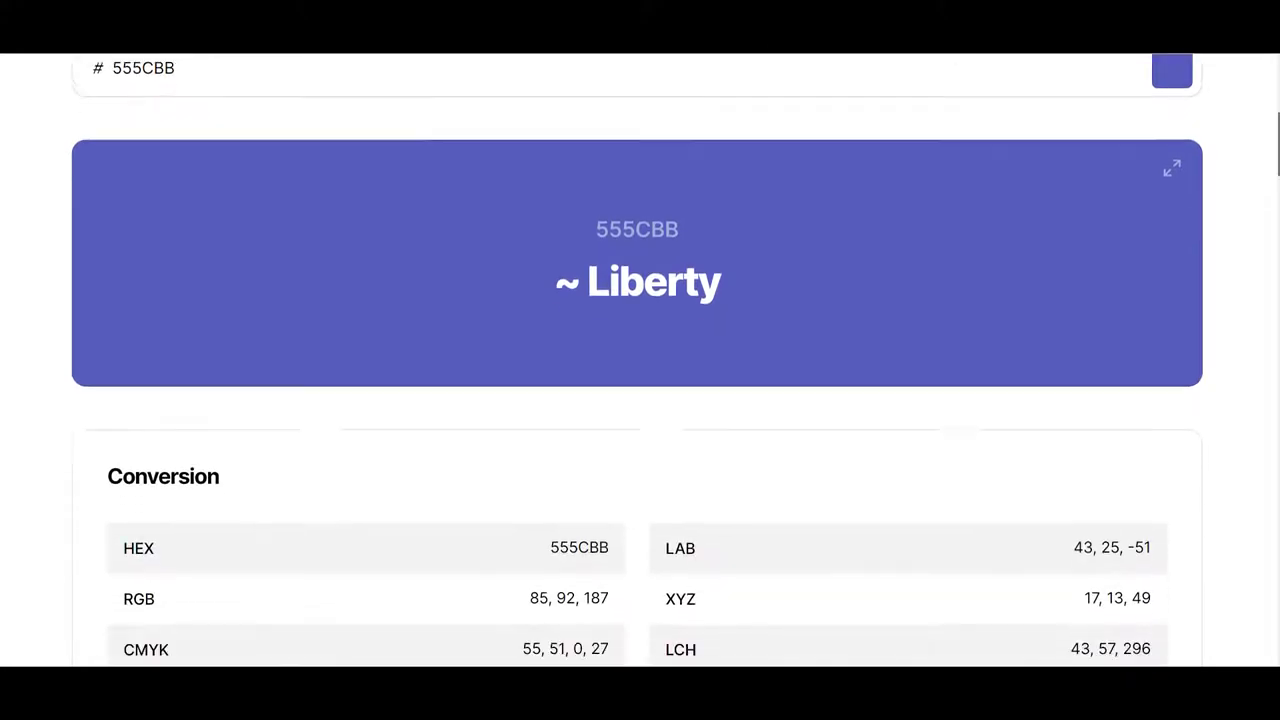
{"action": "scroll", "coordinate": [637, 365], "scroll_direction": "down", "scroll_amount": 5}
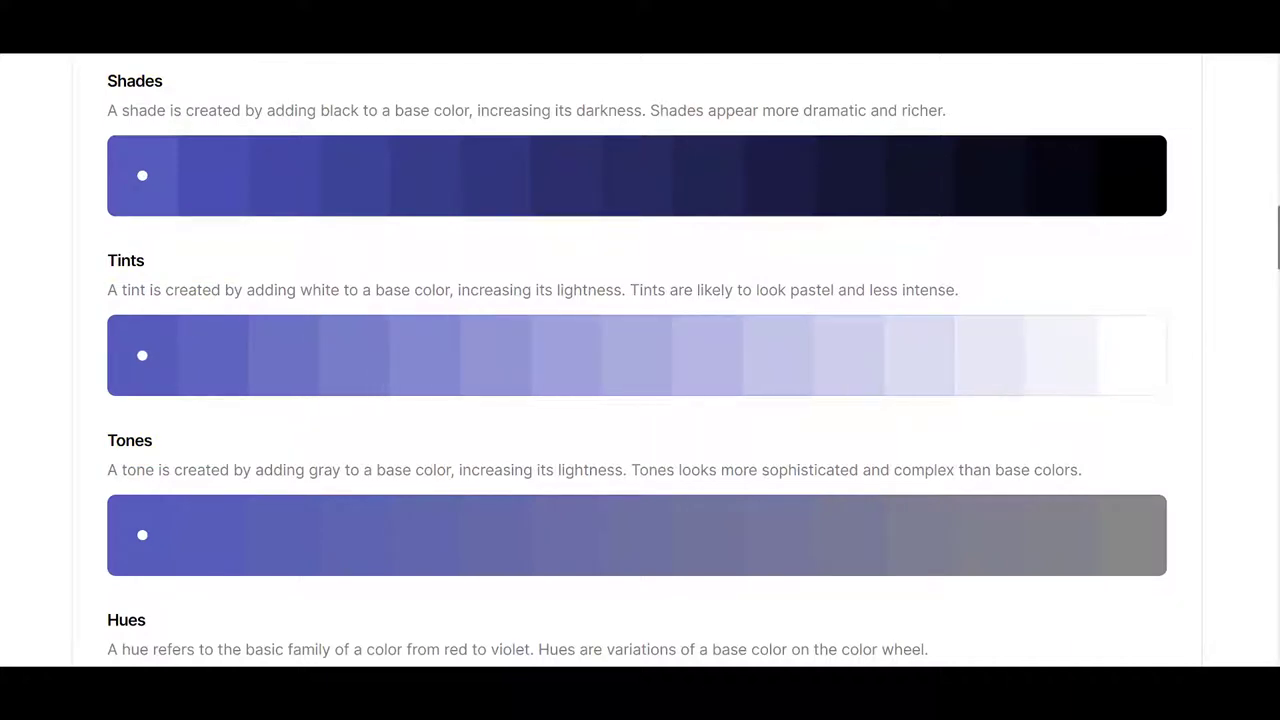
{"action": "scroll", "coordinate": [637, 360], "scroll_direction": "down", "scroll_amount": 5}
{"action": "scroll", "coordinate": [640, 360], "scroll_direction": "down", "scroll_amount": 5}
{"action": "scroll", "coordinate": [640, 355], "scroll_direction": "down", "scroll_amount": 1}
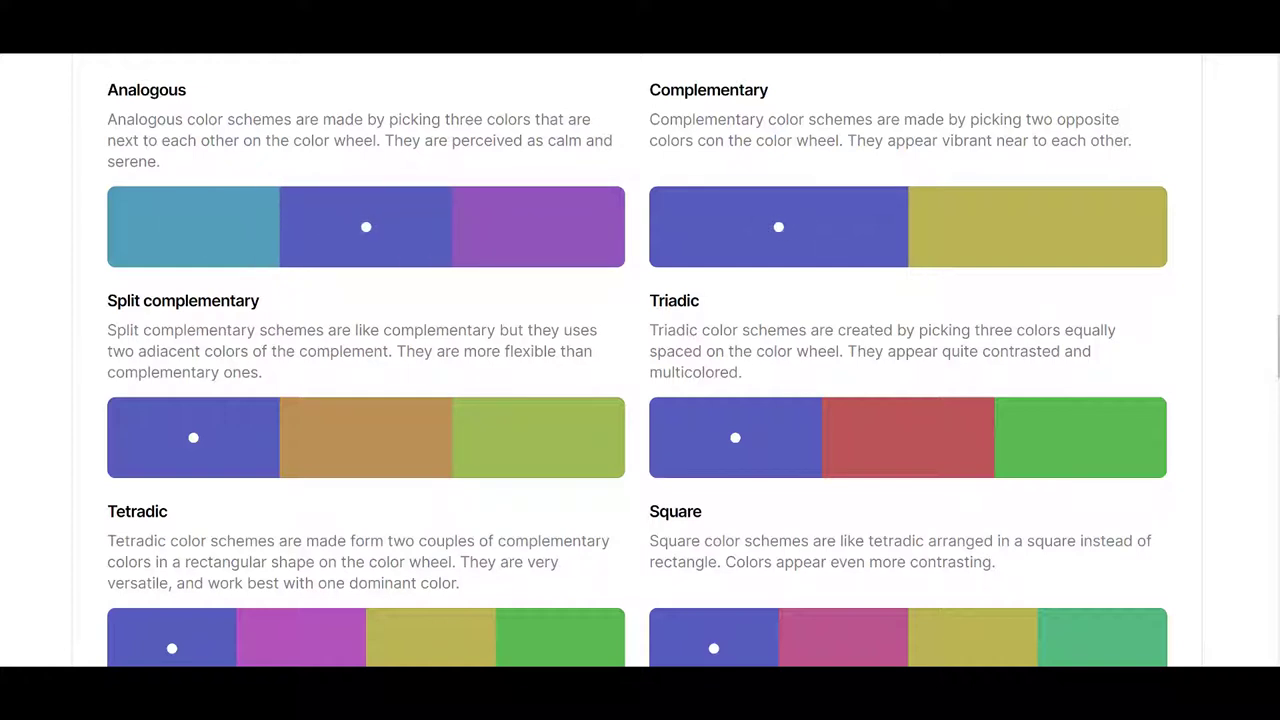
{"action": "scroll", "coordinate": [637, 357], "scroll_direction": "down", "scroll_amount": 8}
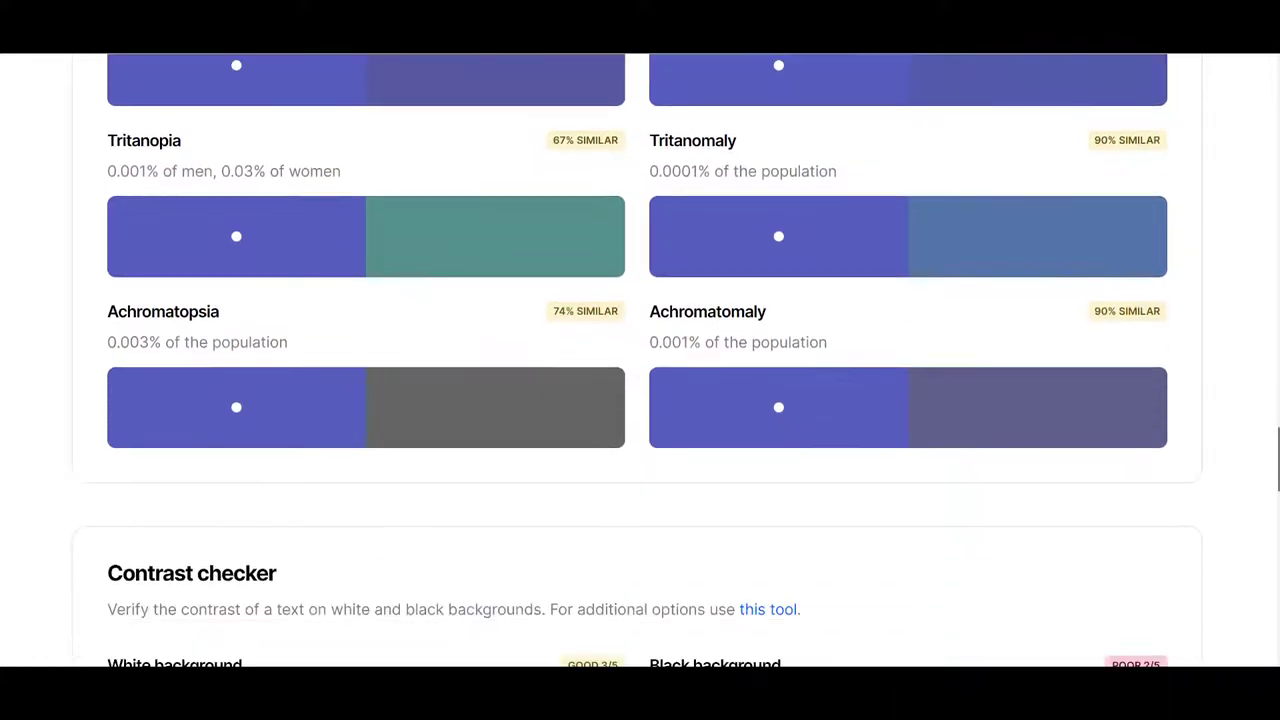
{"action": "scroll", "coordinate": [640, 360], "scroll_direction": "down", "scroll_amount": 8}
{"action": "scroll", "coordinate": [640, 360], "scroll_direction": "down", "scroll_amount": 3}
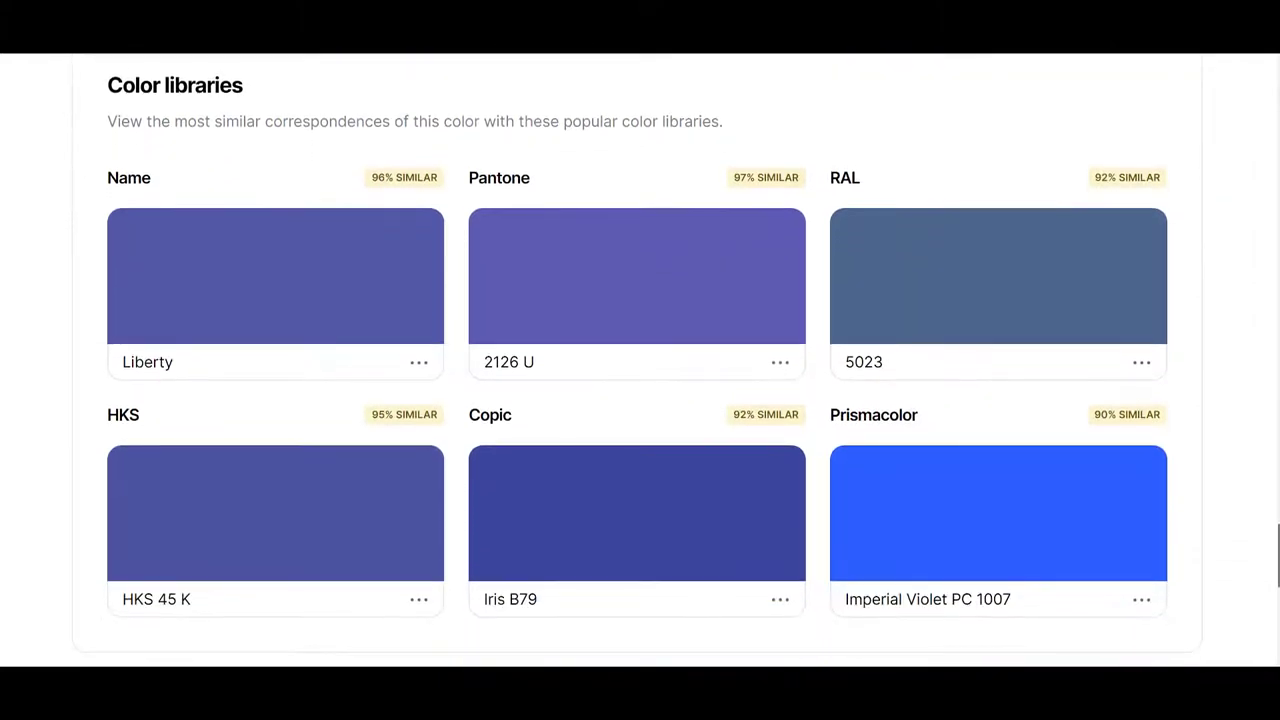
{"action": "scroll", "coordinate": [640, 360], "scroll_direction": "down", "scroll_amount": 1}
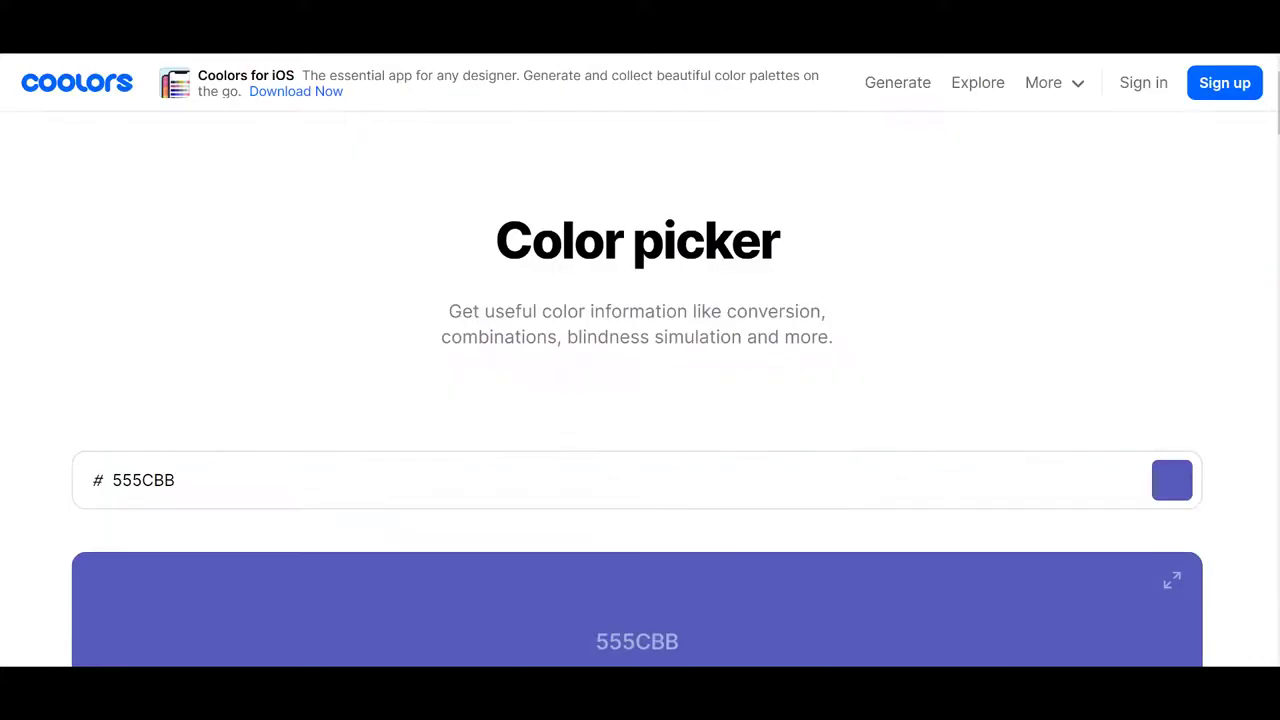
Open Coolors' Image picker through More > Pick palette from photo
{"action": "mouse_move", "coordinate": [1045, 82]}
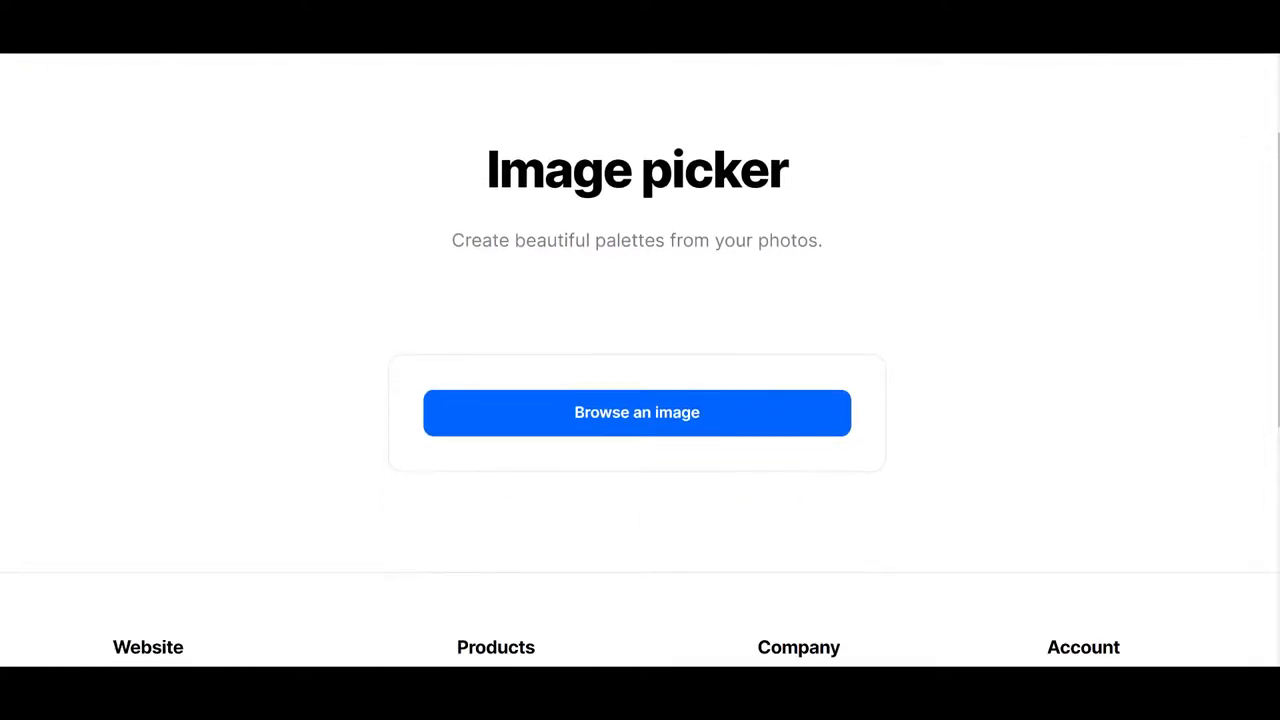
Upload the Thanksgiving table photo to extract a five-colour palette led by brown and green
{"action": "left_click", "coordinate": [690, 425]}
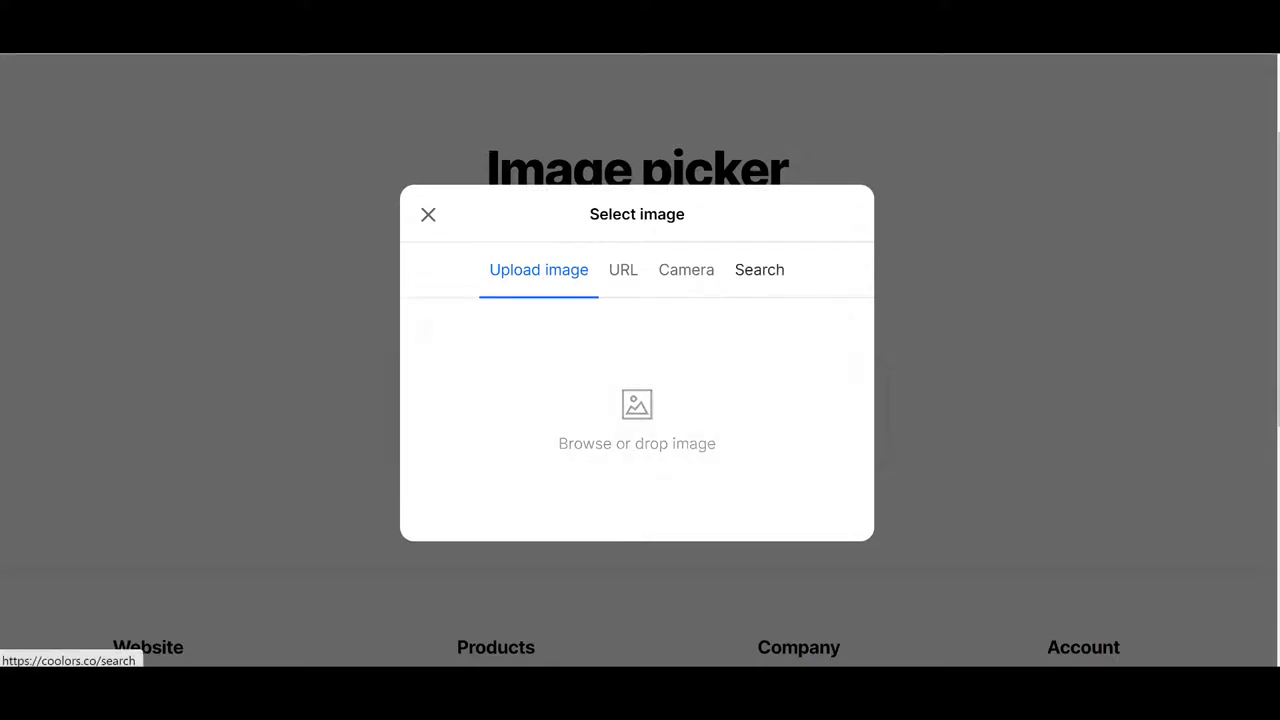
{"action": "left_click", "coordinate": [759, 269]}
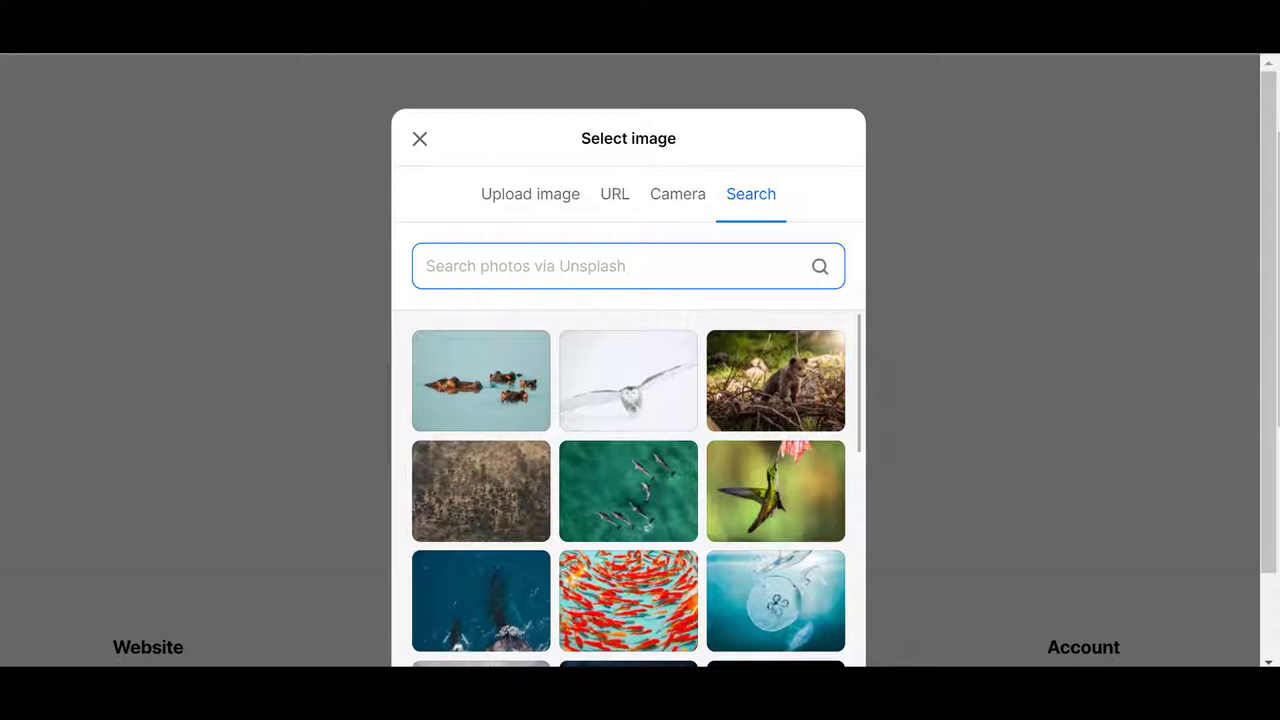
{"action": "left_click", "coordinate": [530, 194]}
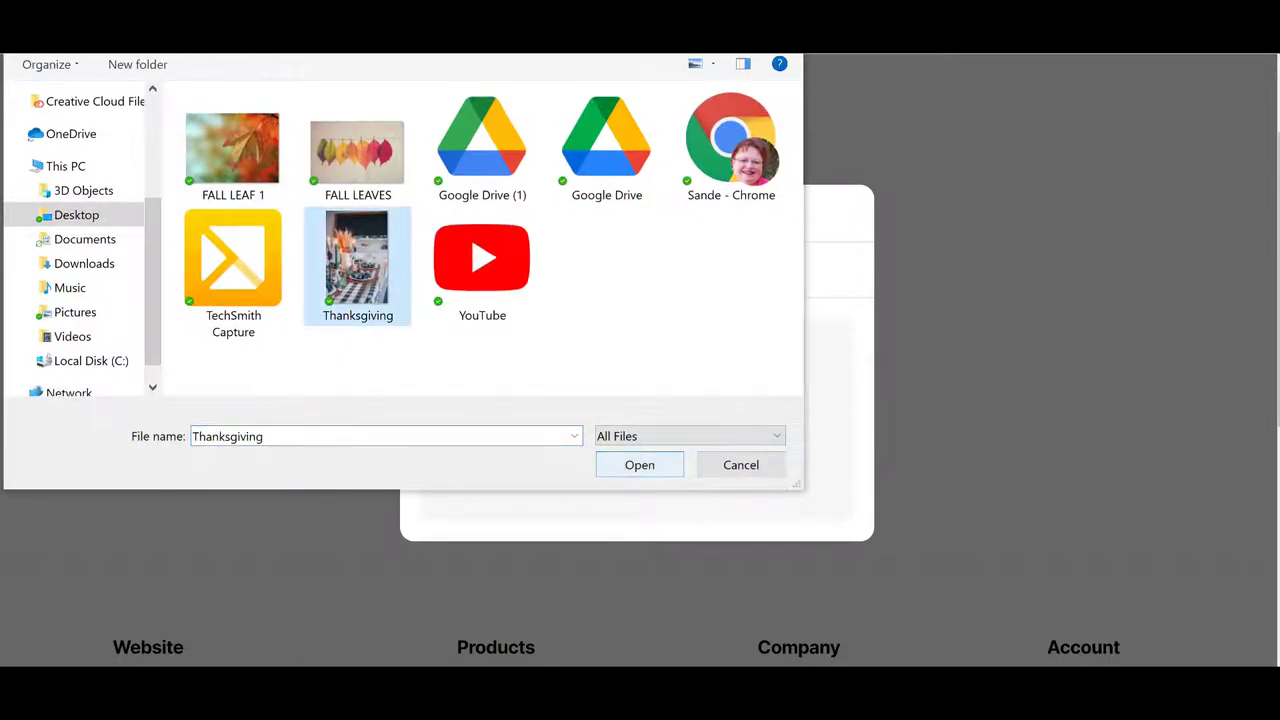
{"action": "left_click", "coordinate": [640, 465]}
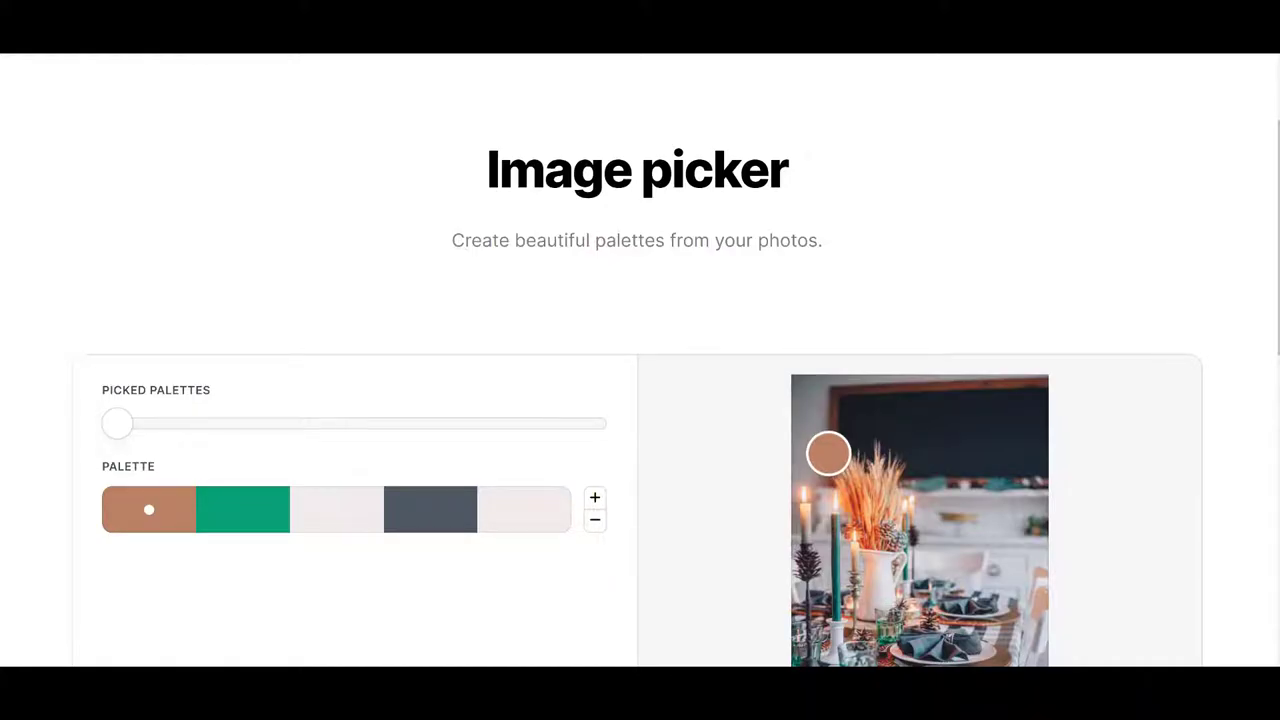
Remove two swatches so only terracotta, green and off-white remain
{"action": "scroll", "coordinate": [640, 400], "scroll_direction": "down", "scroll_amount": 3}
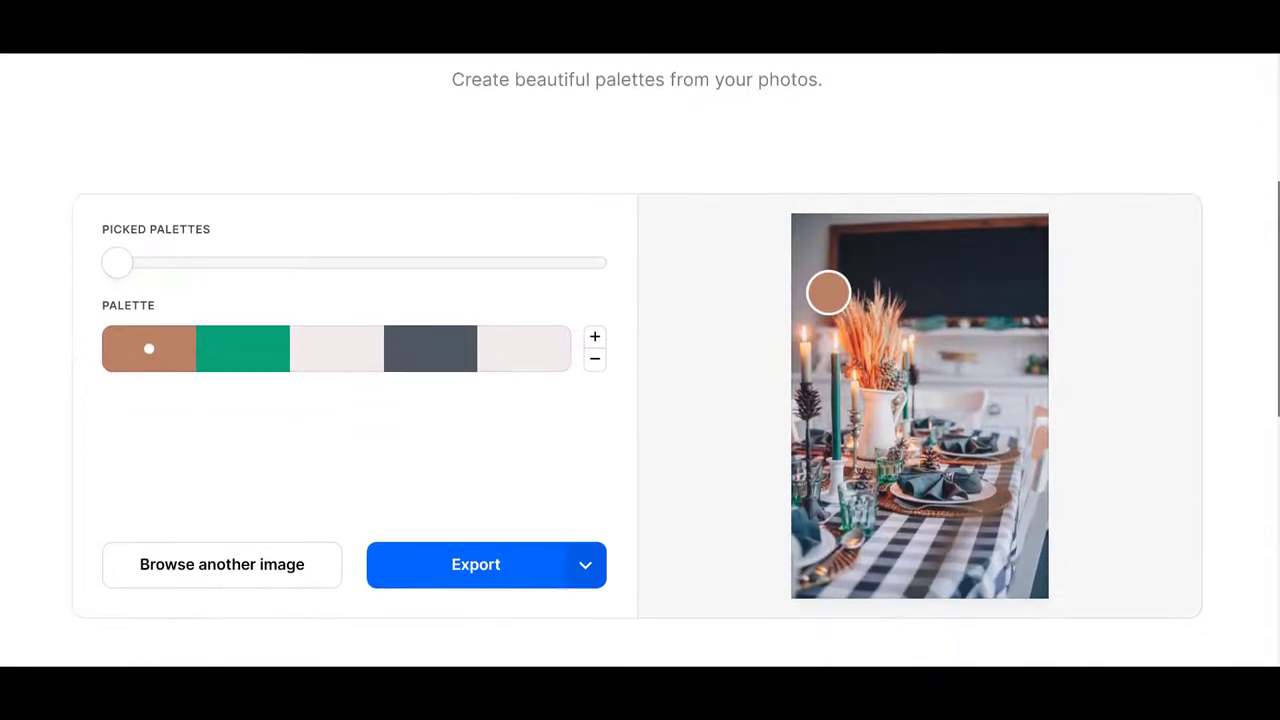
{"action": "scroll", "coordinate": [640, 400], "scroll_direction": "down", "scroll_amount": 1}
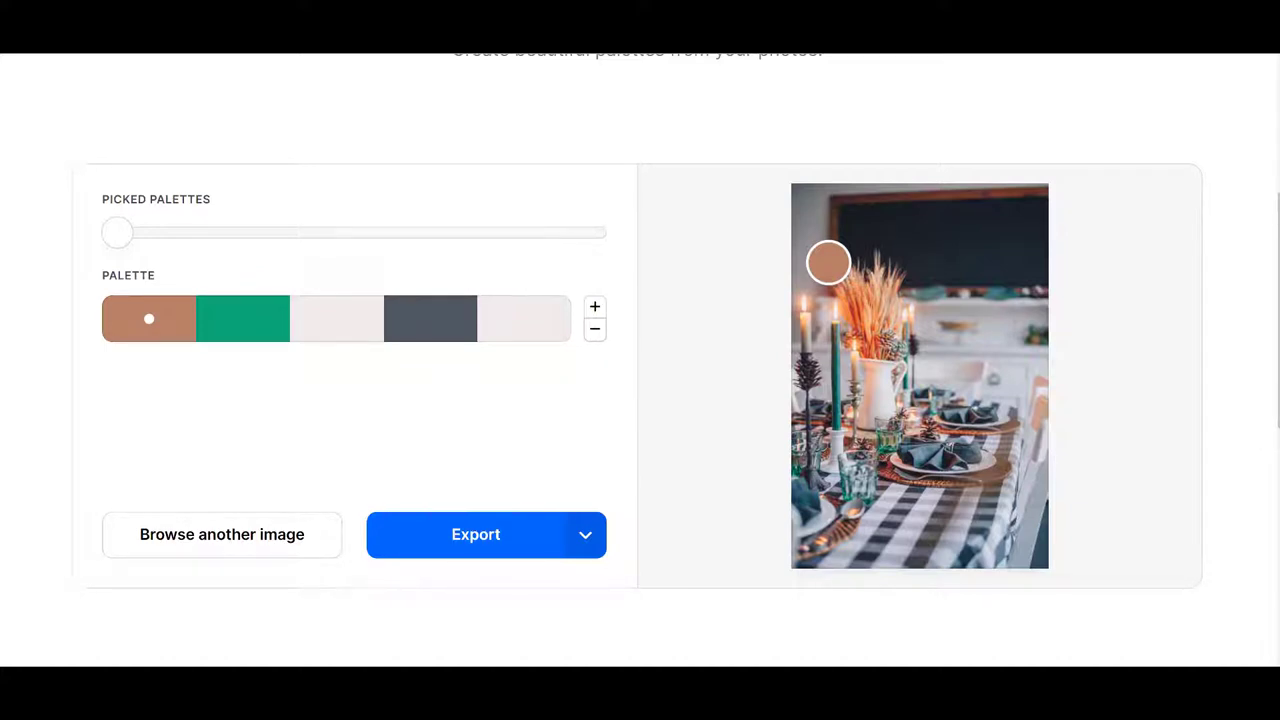
{"action": "left_click", "coordinate": [594, 329]}
{"action": "left_click", "coordinate": [594, 329]}
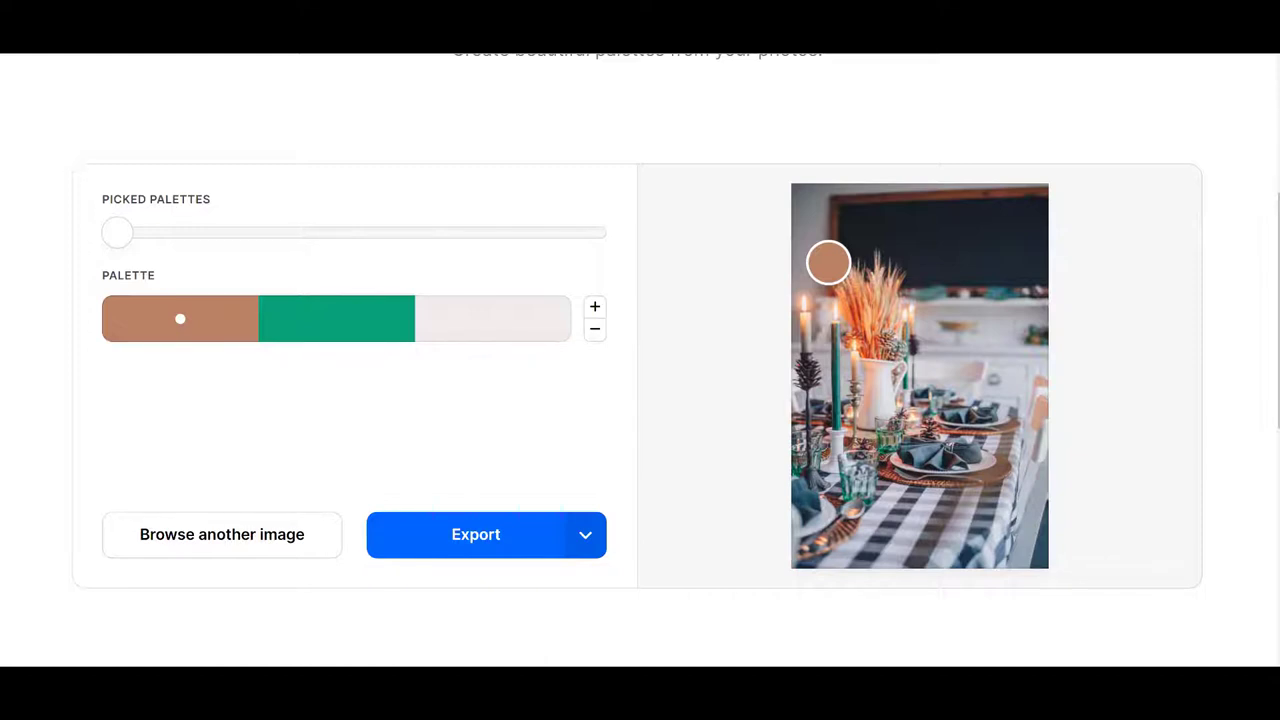
Resample the three swatches from the photo: tablecloth teal, placemat brown and wheat orange
{"action": "left_click_drag", "start_coordinate": [828, 263], "coordinate": [805, 495]}
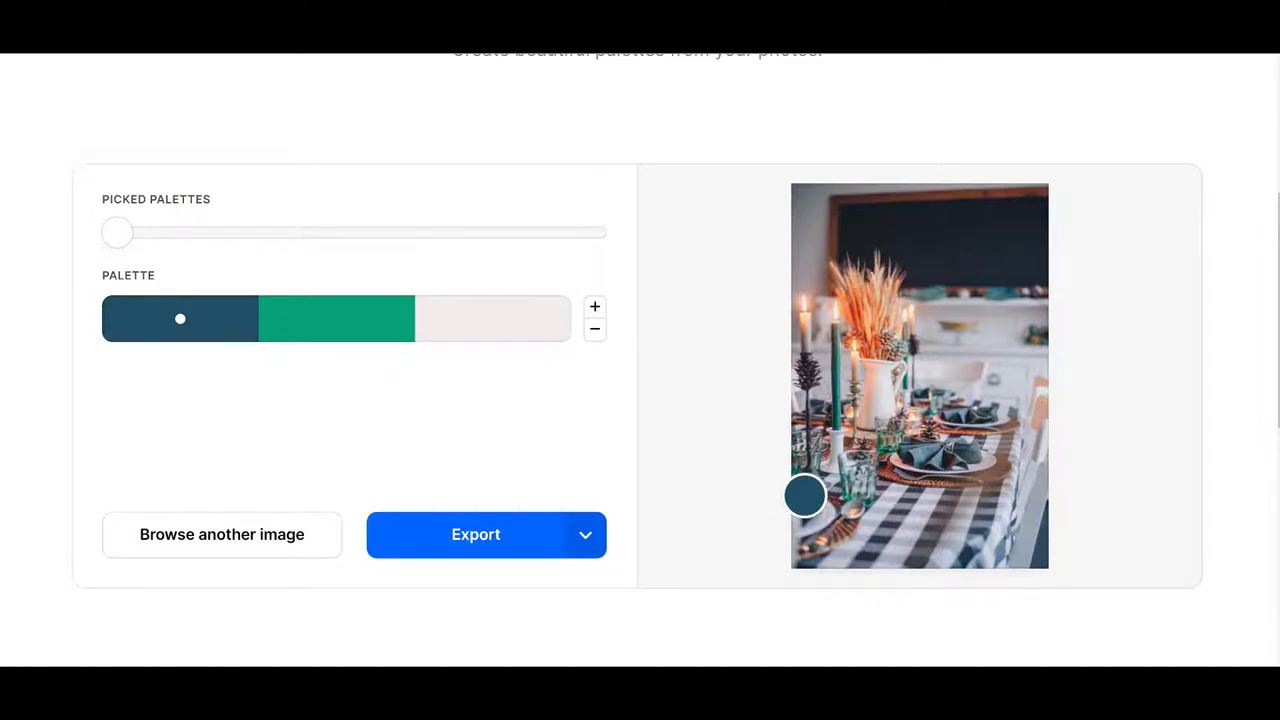
{"action": "left_click", "coordinate": [336, 318]}
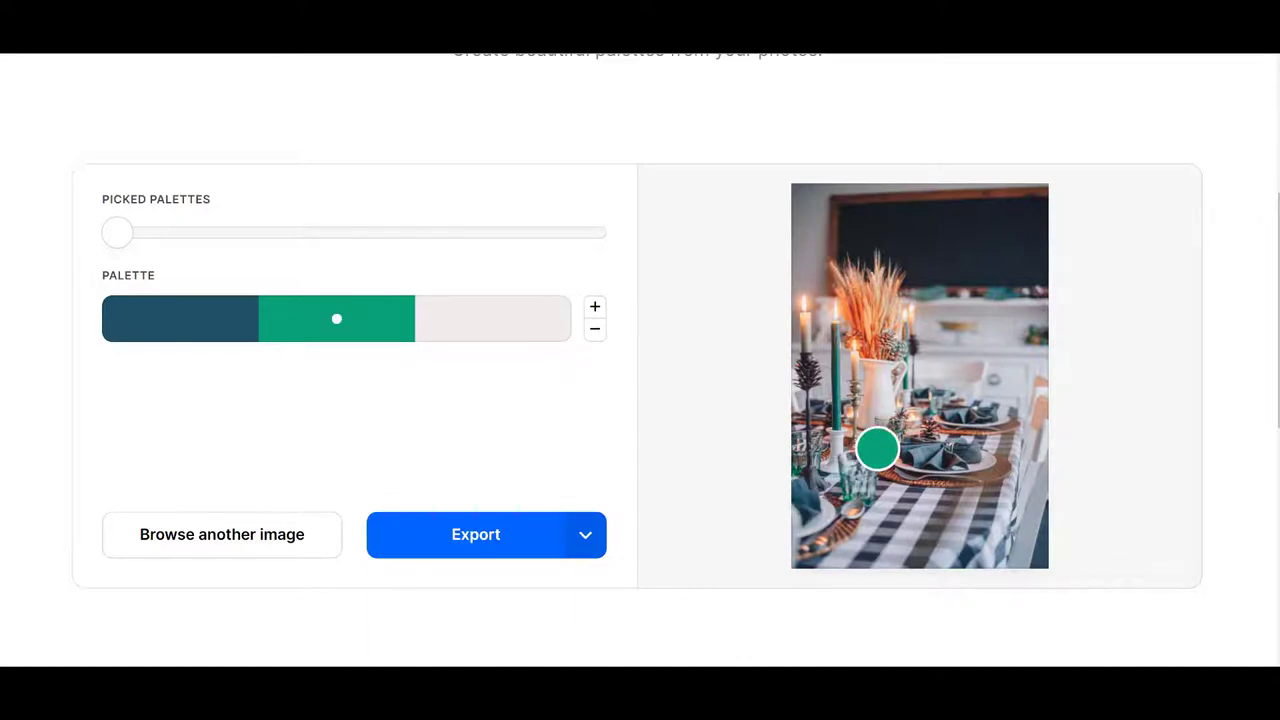
{"action": "left_click_drag", "start_coordinate": [877, 449], "coordinate": [929, 482]}
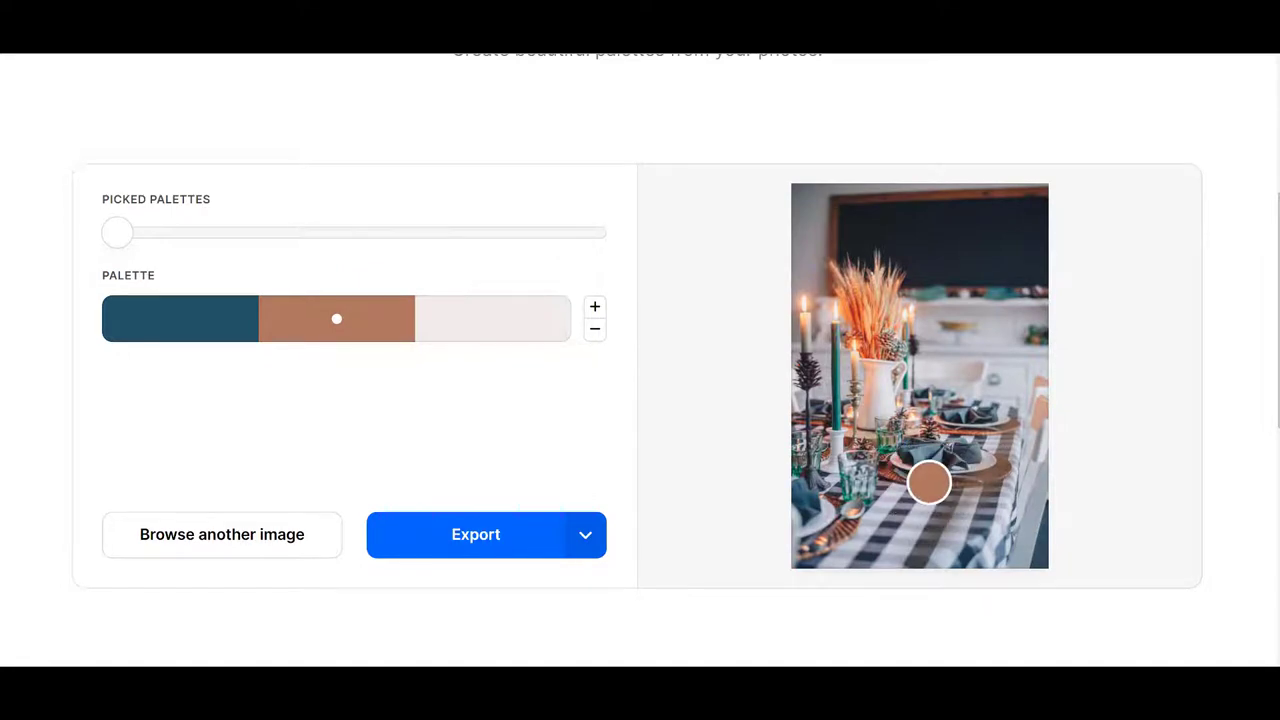
{"action": "left_click", "coordinate": [493, 318]}
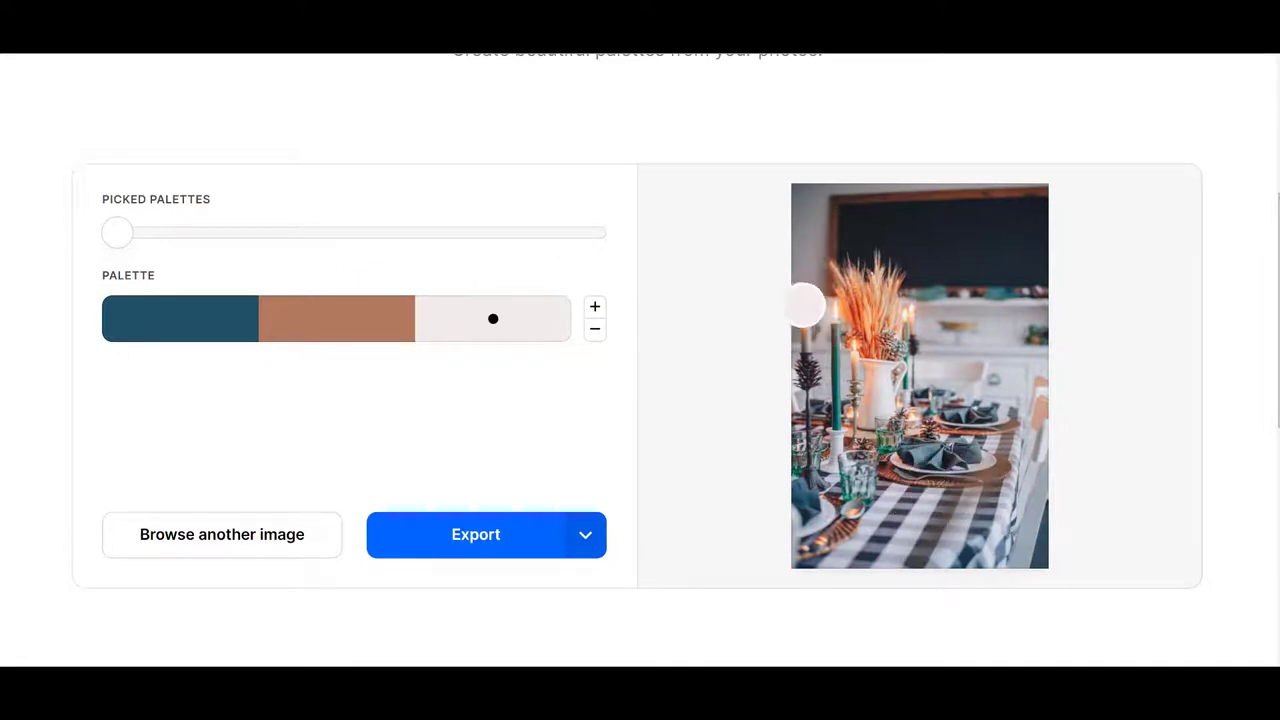
{"action": "left_click_drag", "start_coordinate": [802, 301], "coordinate": [853, 300]}
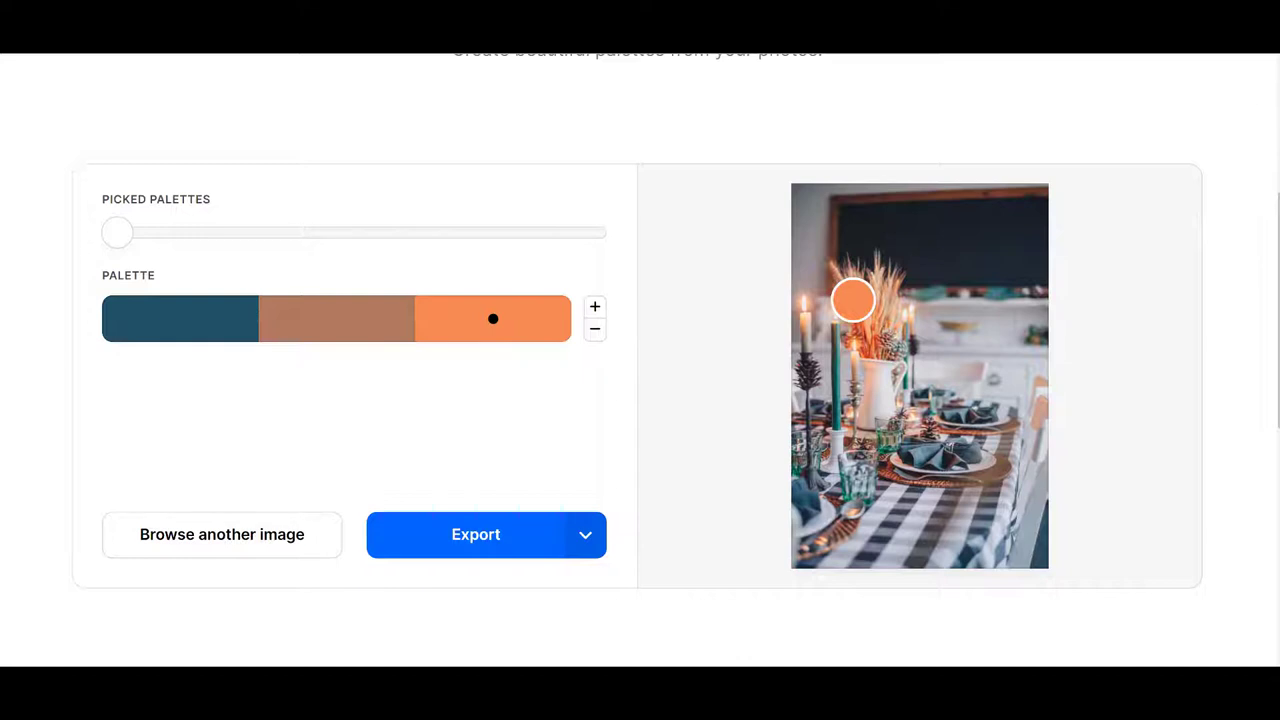
Open the Collage maker pairing the table photo with the teal, brown and orange swatches
{"action": "scroll", "coordinate": [640, 360], "scroll_direction": "up", "scroll_amount": 3}
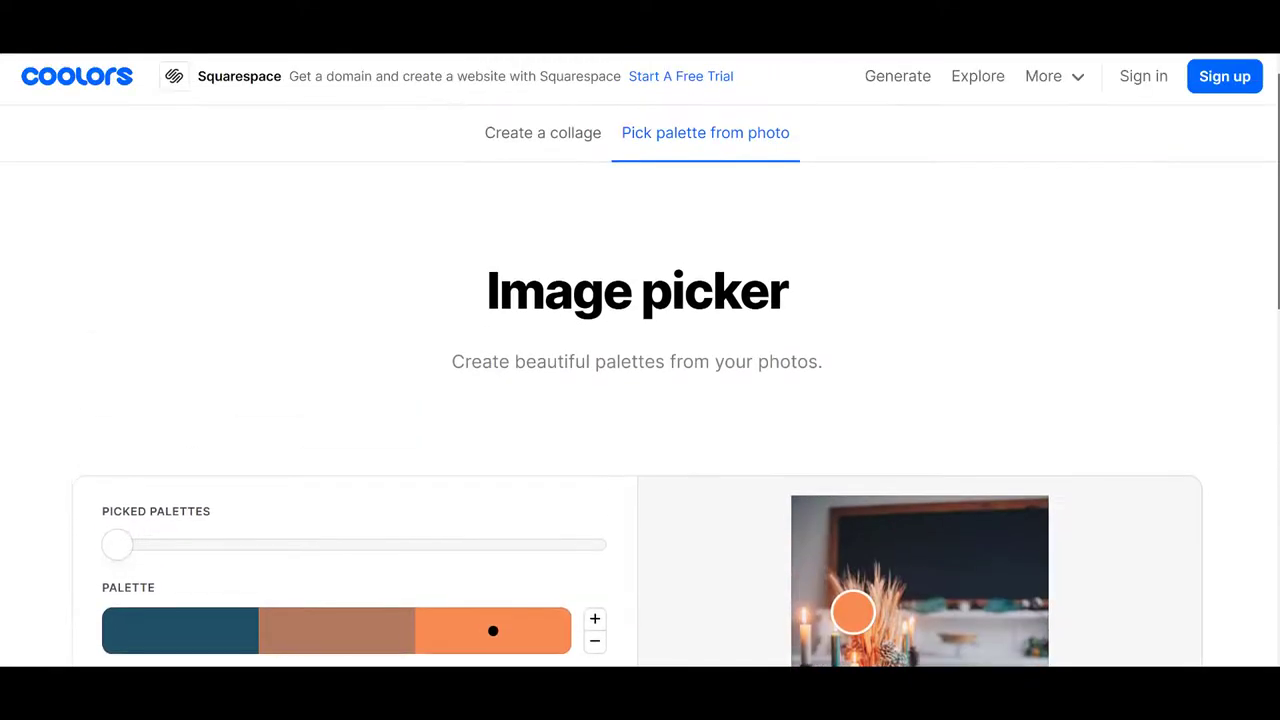
{"action": "mouse_move", "coordinate": [1050, 76]}
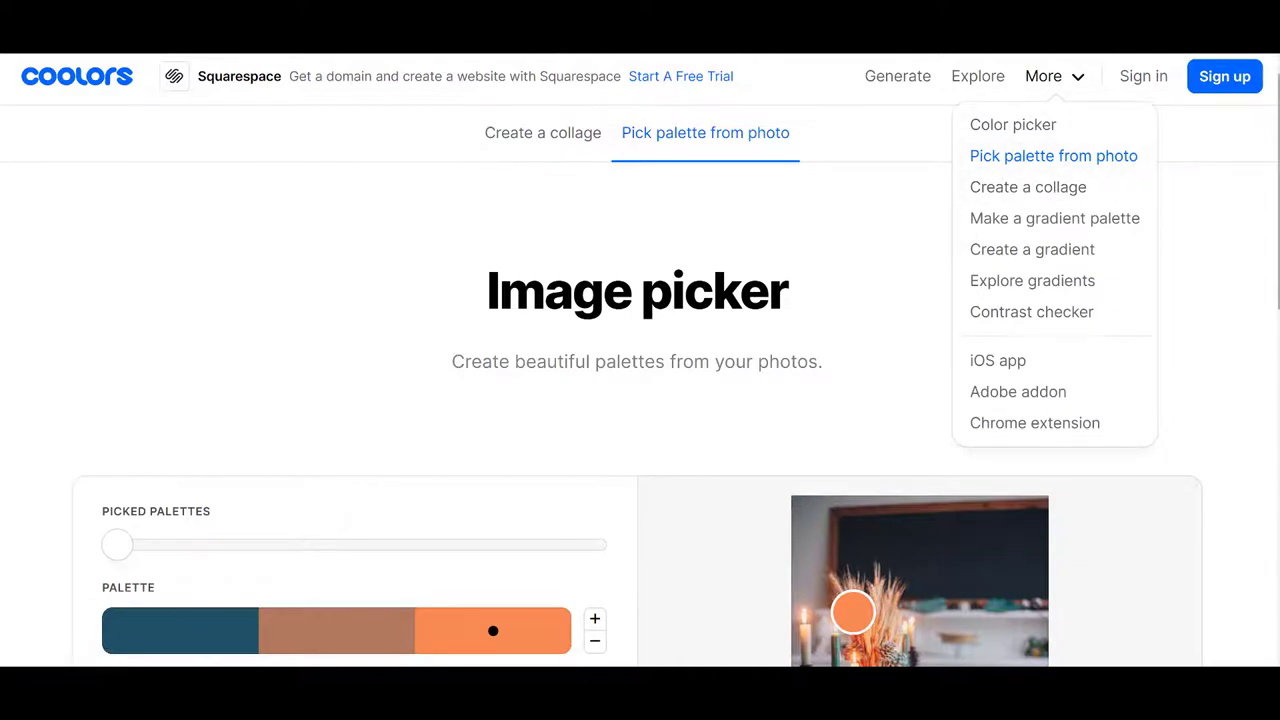
{"action": "scroll", "coordinate": [640, 400], "scroll_direction": "down", "scroll_amount": 2}
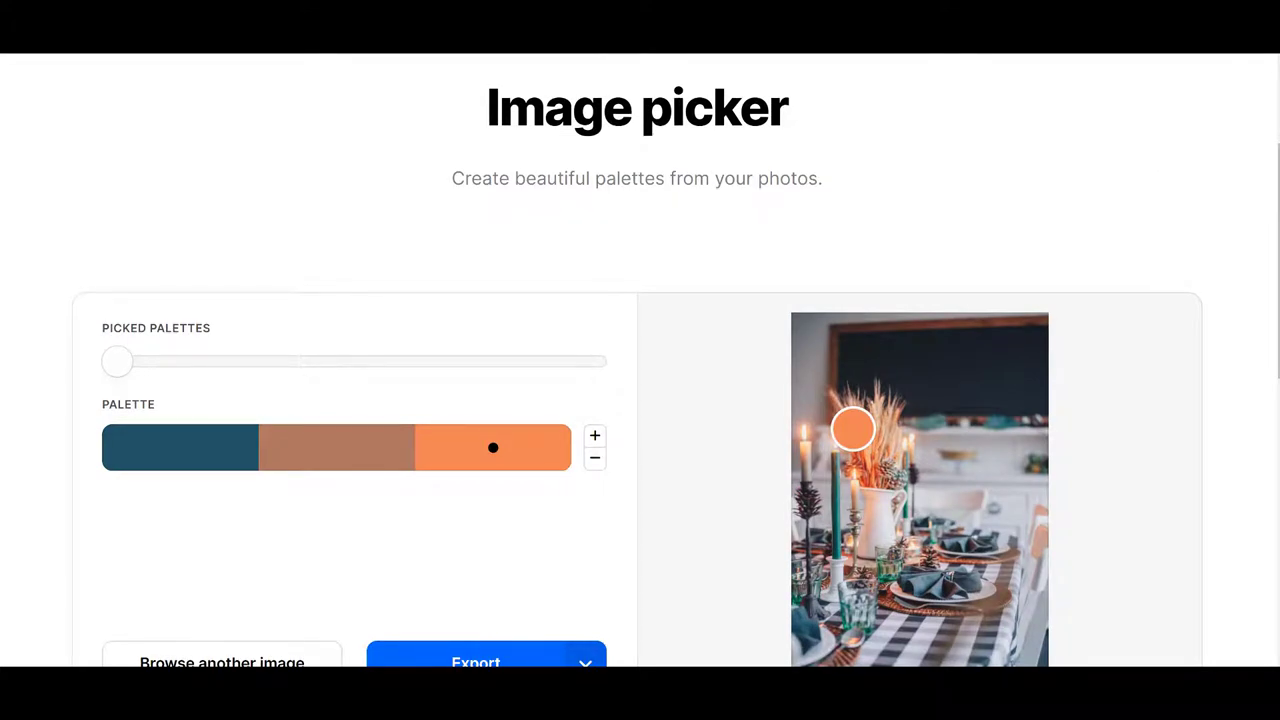
{"action": "left_click_drag", "start_coordinate": [140, 662], "coordinate": [502, 662]}
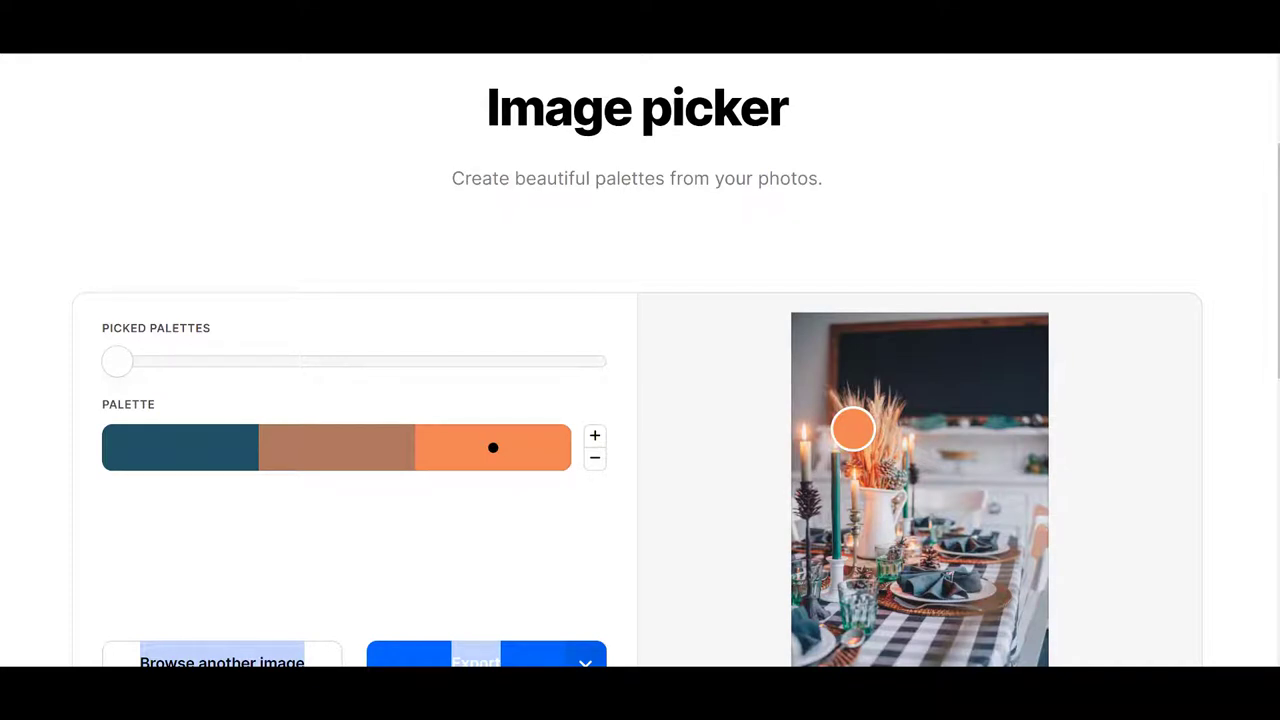
{"action": "scroll", "coordinate": [640, 400], "scroll_direction": "down", "scroll_amount": 3}
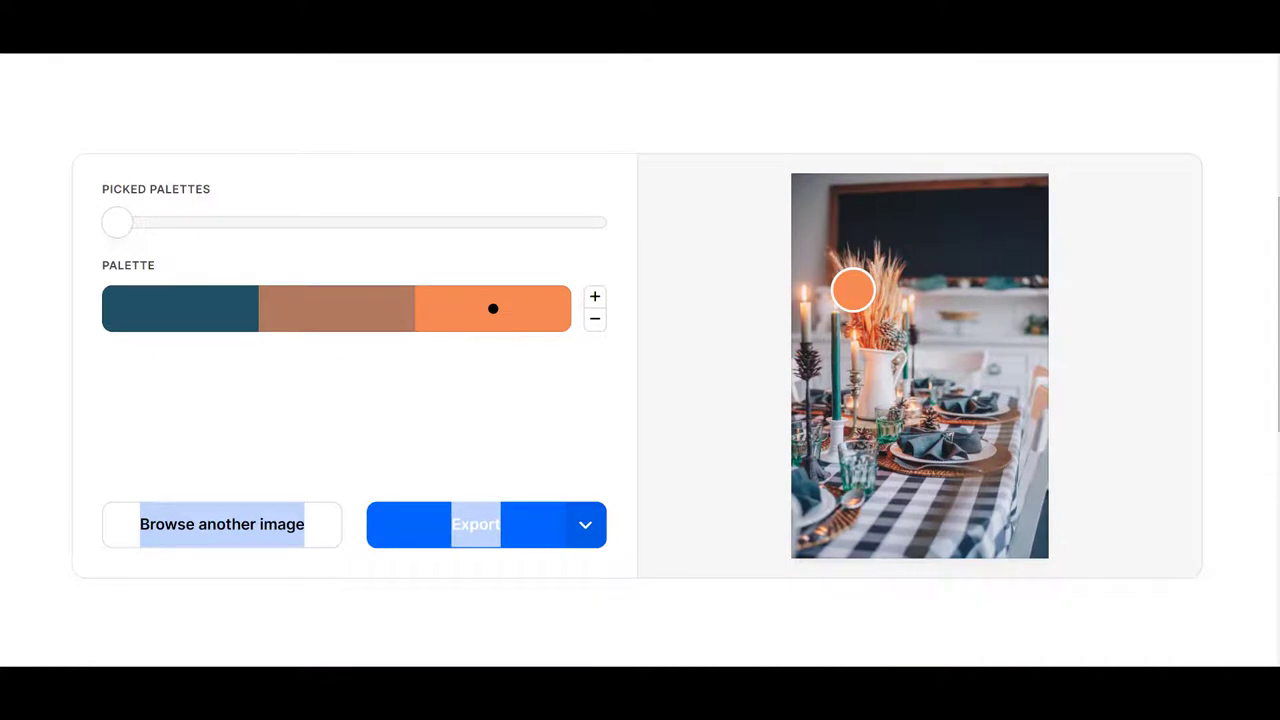
{"action": "left_click_drag", "start_coordinate": [117, 222], "coordinate": [411, 222]}
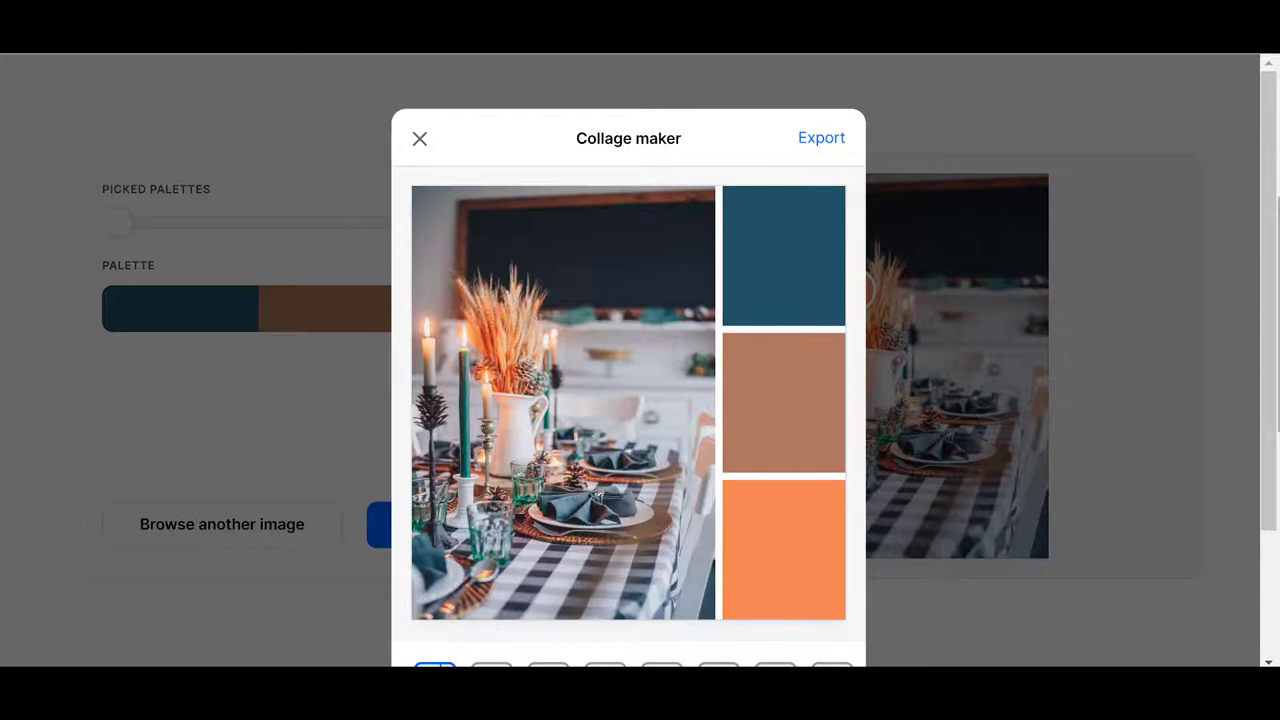
Try the narrow-strip collage layout, then keep the swatches stacked beside the photo
{"action": "scroll", "coordinate": [628, 360], "scroll_direction": "down", "scroll_amount": 3}
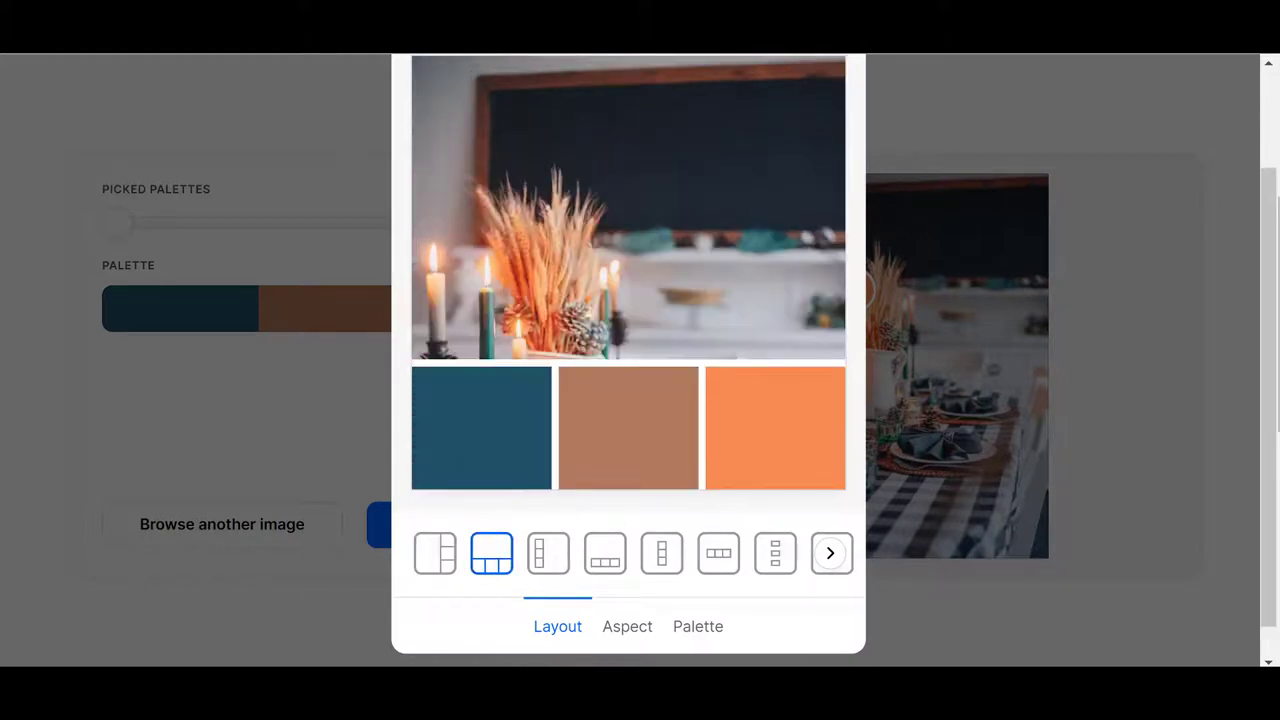
{"action": "left_click", "coordinate": [548, 553]}
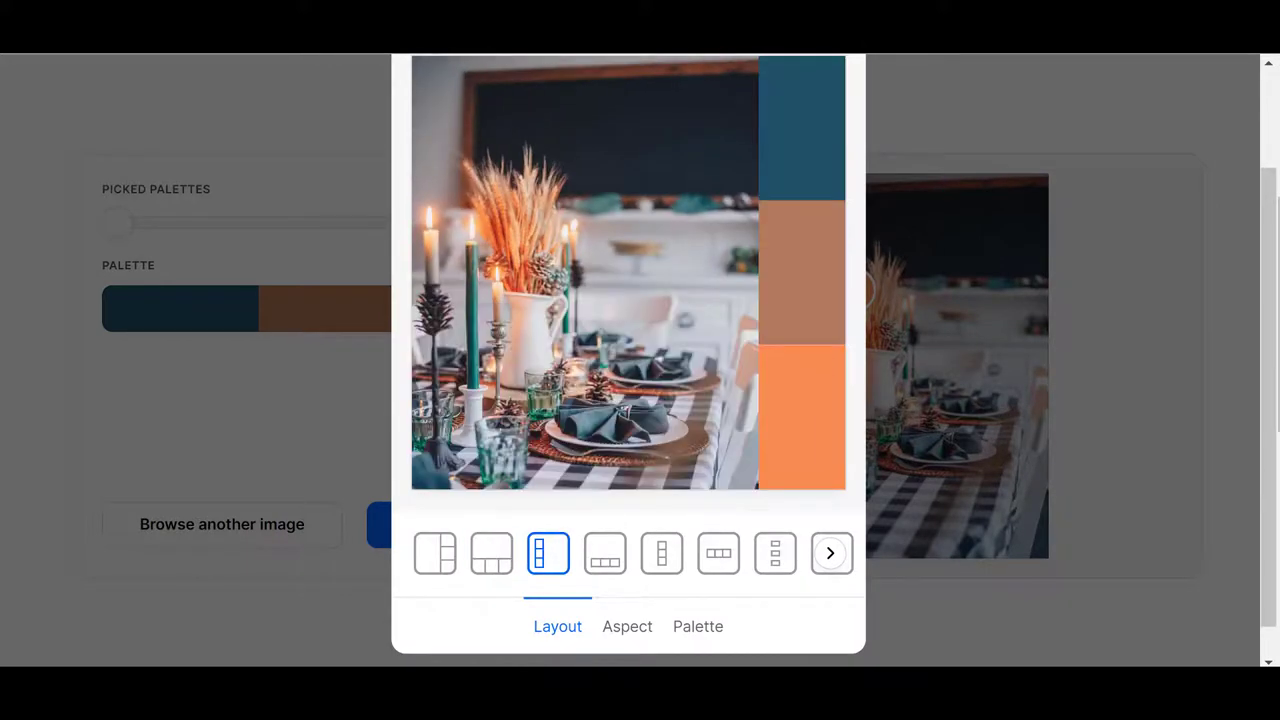
{"action": "left_click", "coordinate": [435, 553]}
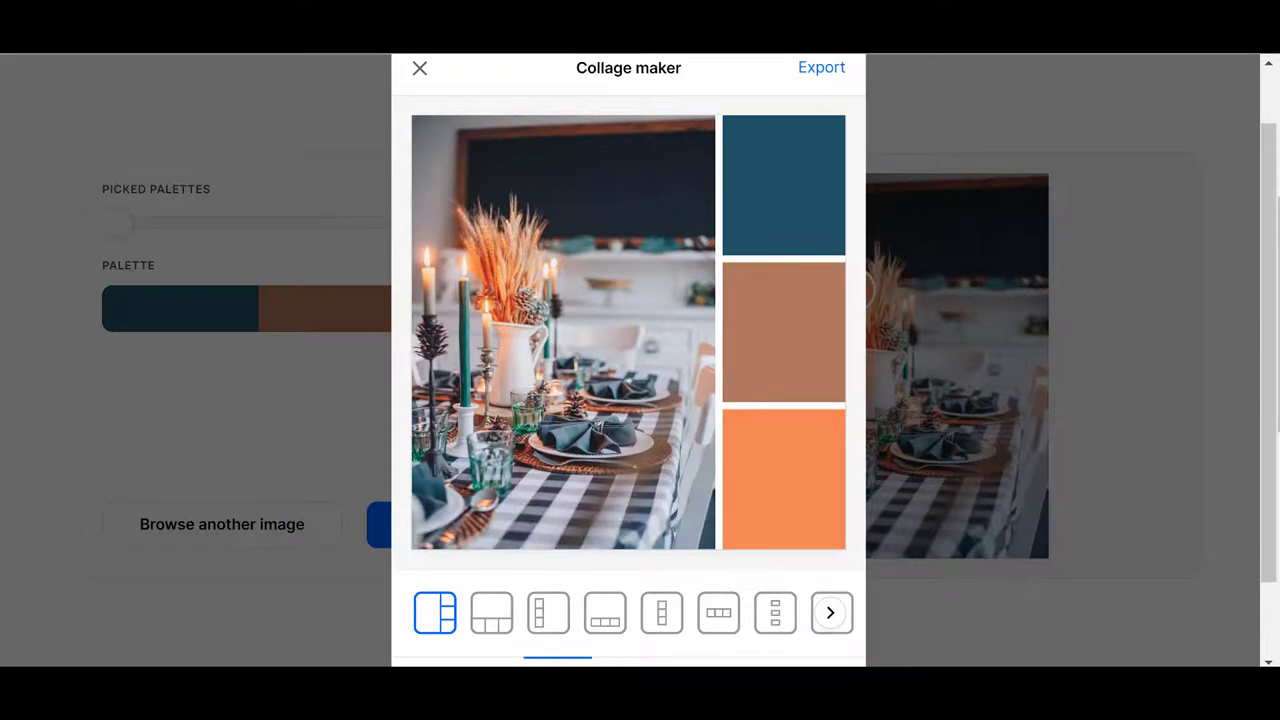
{"action": "scroll", "coordinate": [628, 360], "scroll_direction": "down", "scroll_amount": 1}
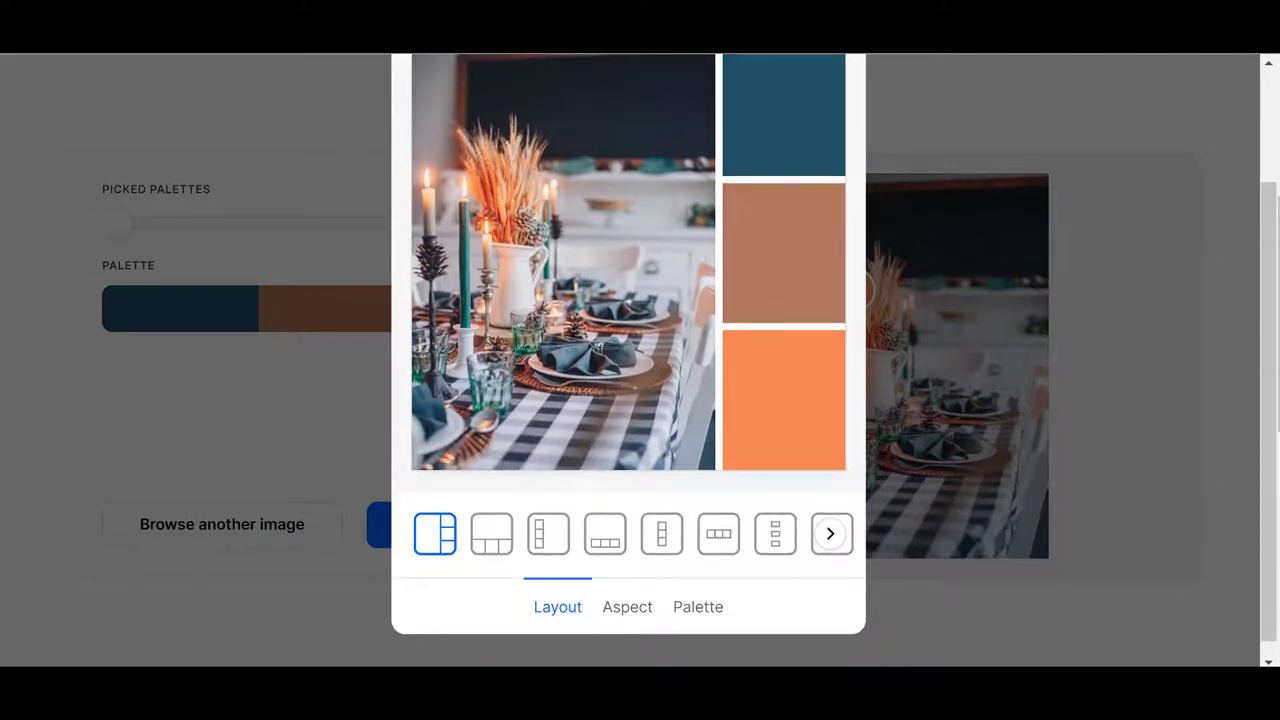
{"action": "scroll", "coordinate": [628, 360], "scroll_direction": "up", "scroll_amount": 2}
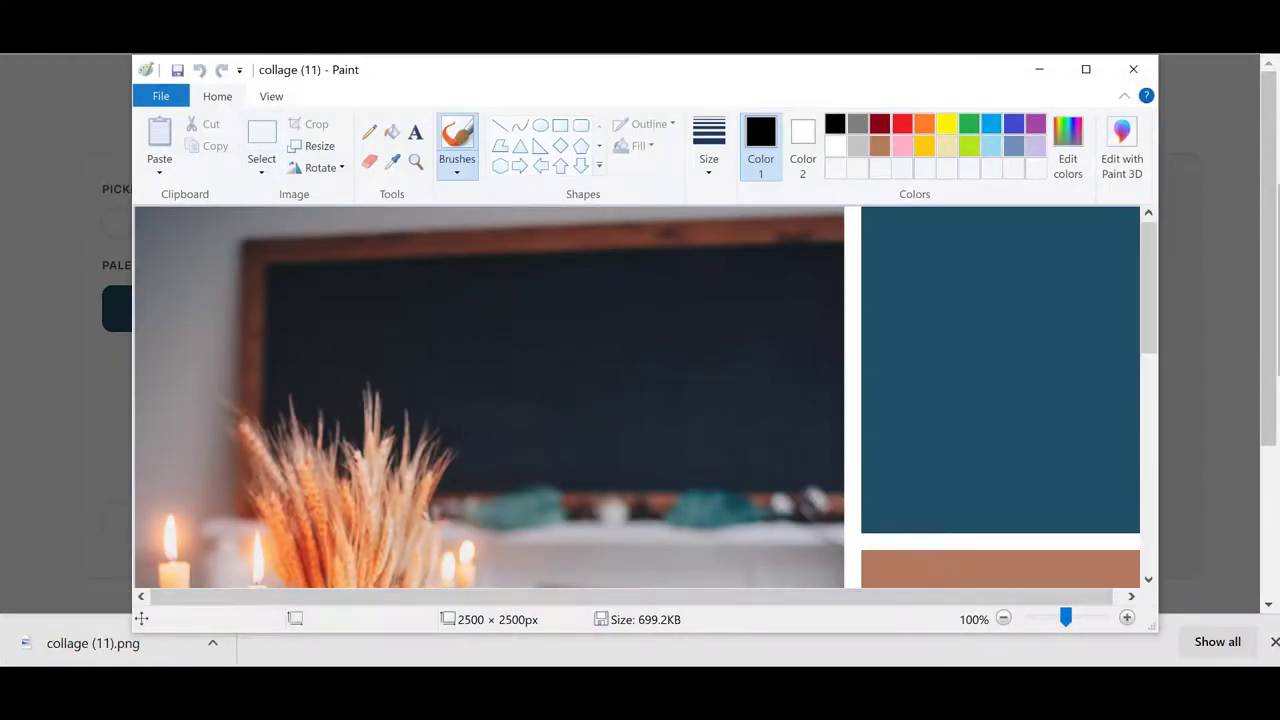
Save a copy of the collage in Paint as the JPEG 'Thanksgiving collage'
{"action": "left_click", "coordinate": [160, 96]}
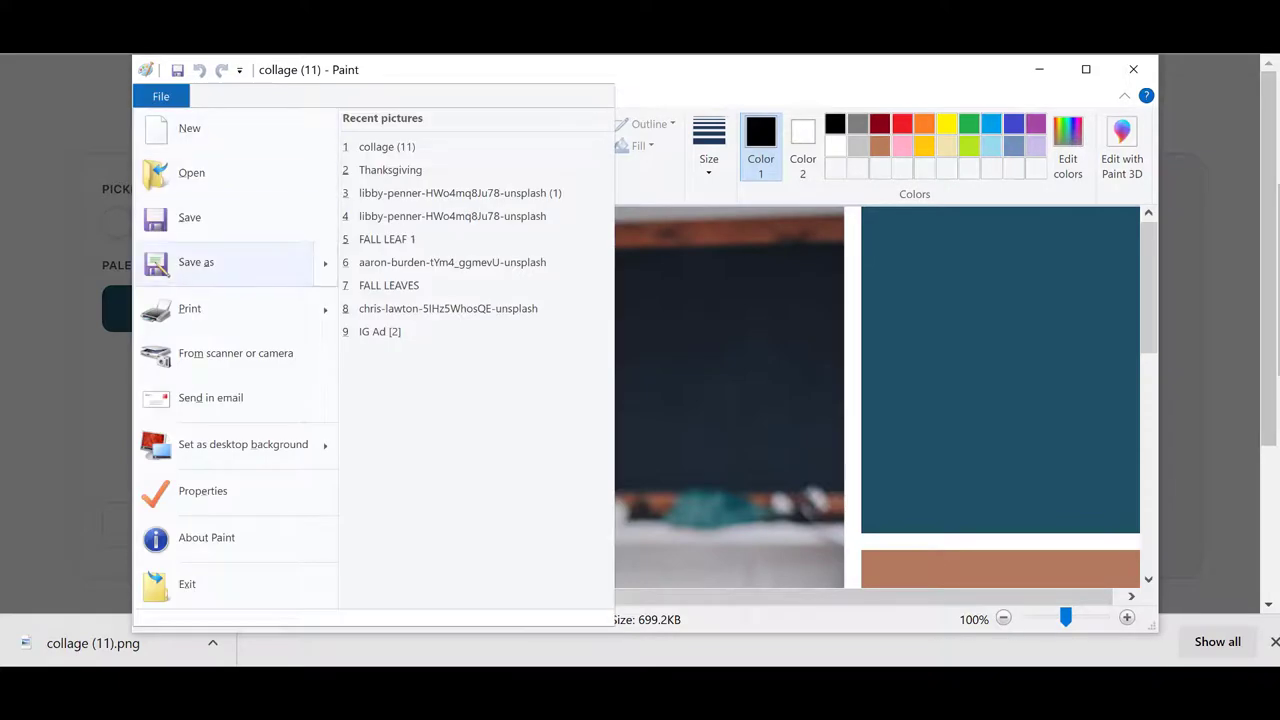
{"action": "mouse_move", "coordinate": [196, 262]}
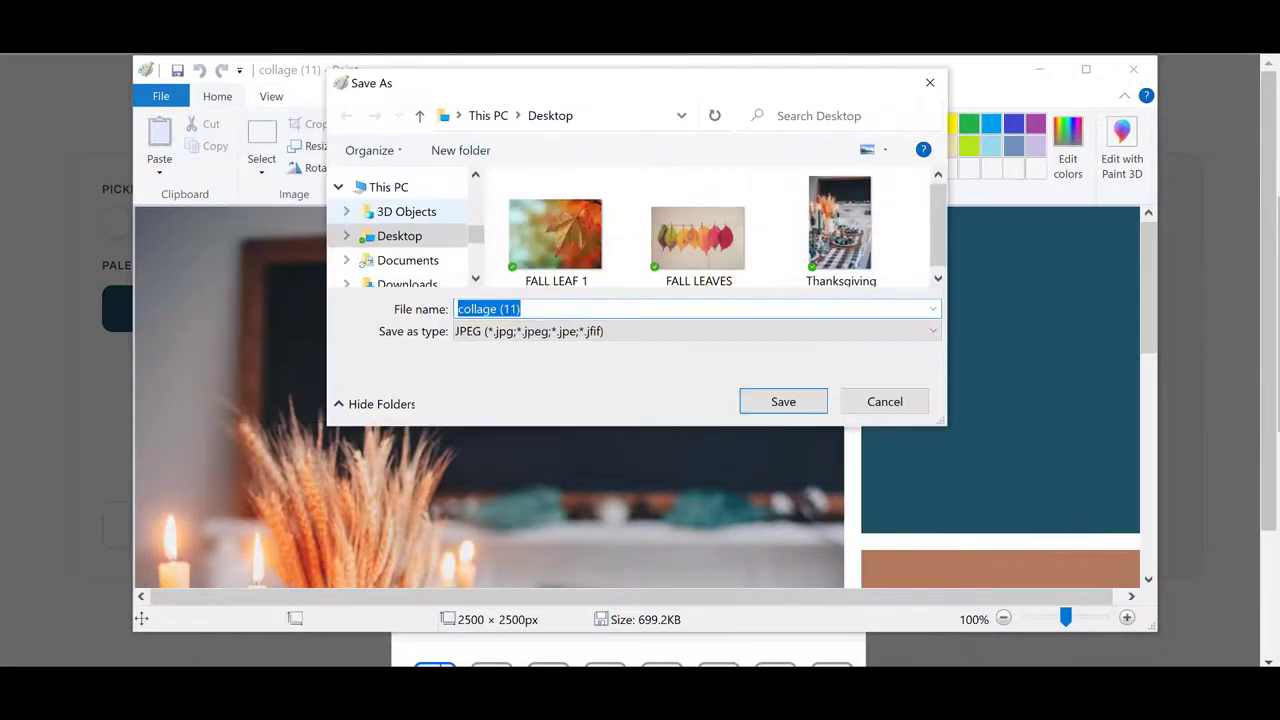
{"action": "type", "text": "Th"}
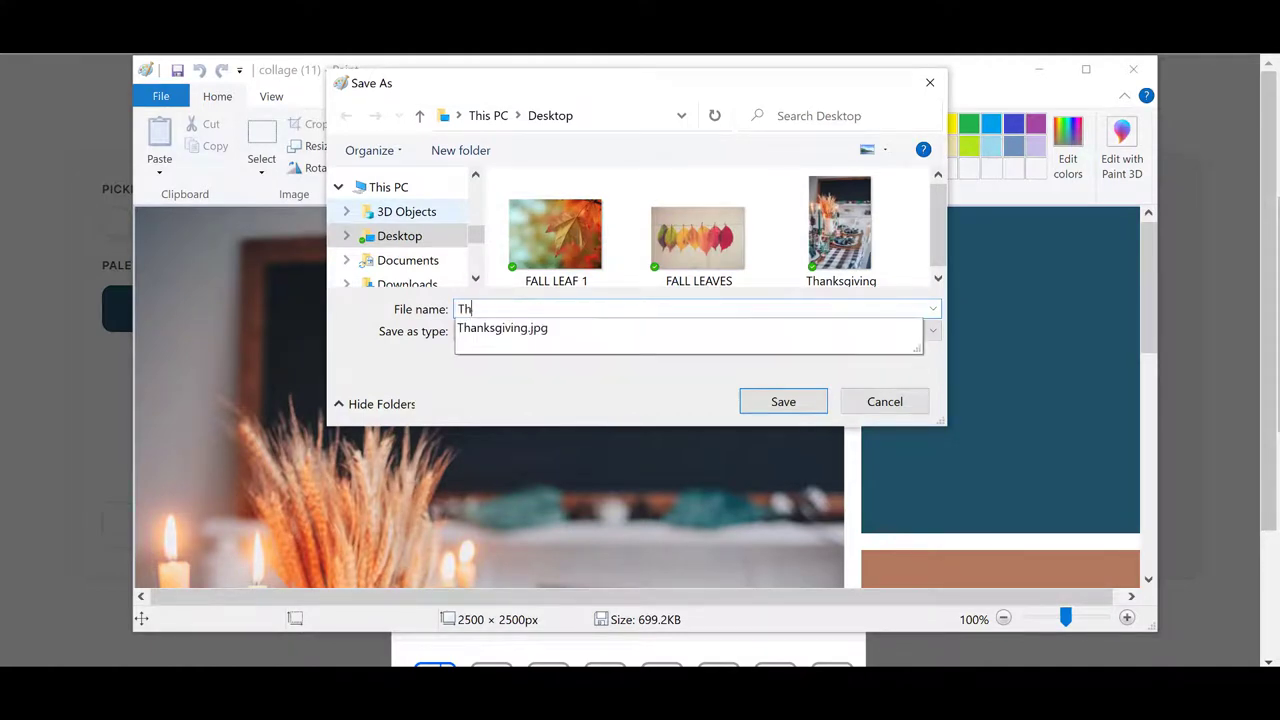
{"action": "type", "text": "anksgiving collage"}
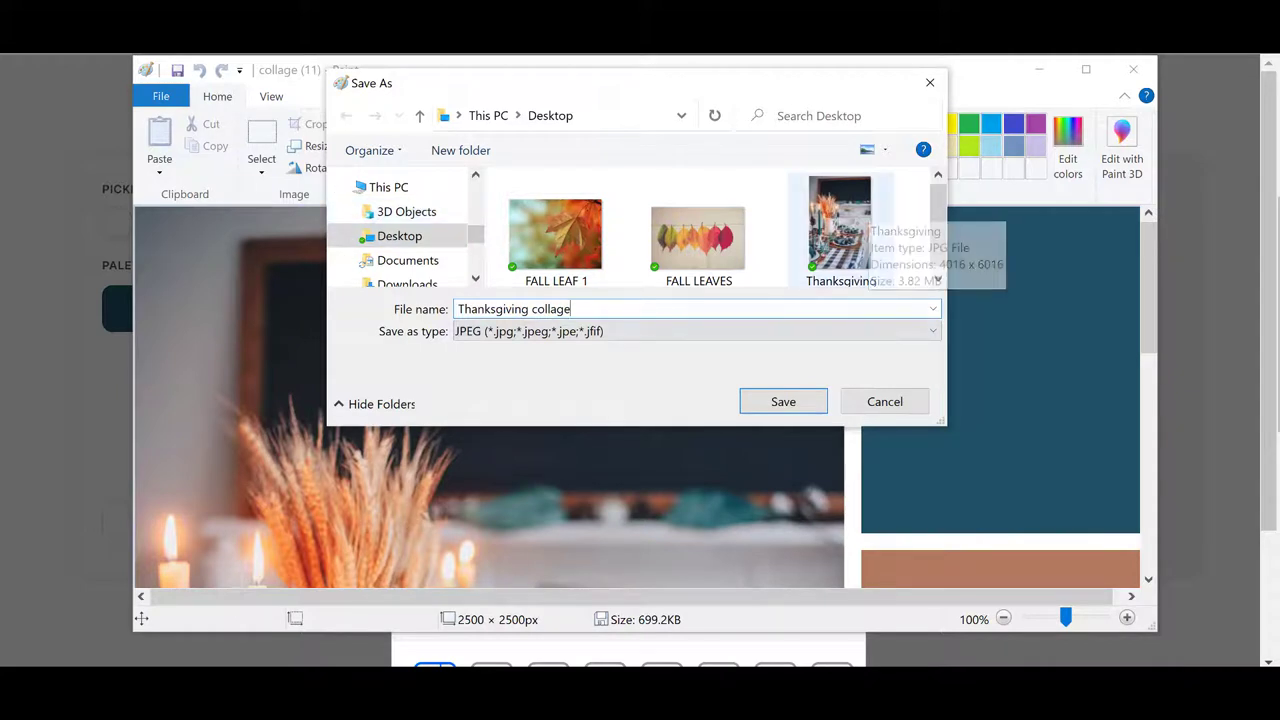
{"action": "key", "text": "Return"}
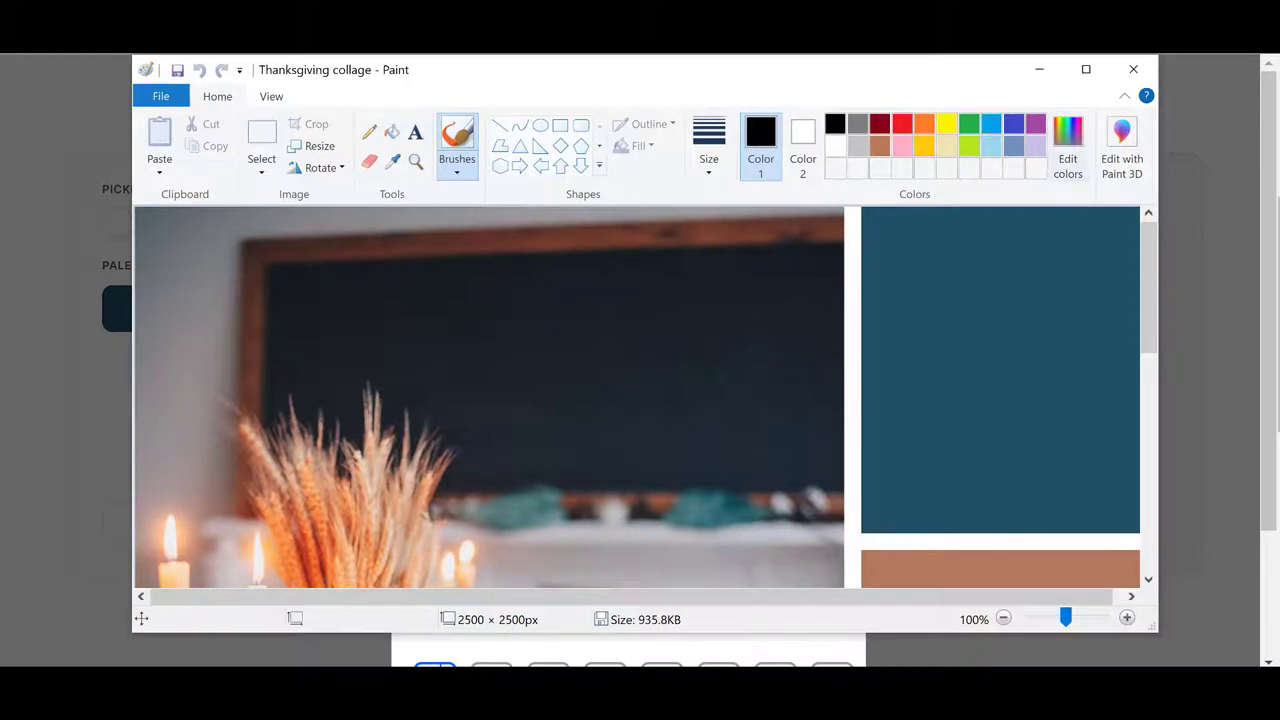
Close the Thanksgiving collage in Paint and return to the browser
{"action": "left_click", "coordinate": [1133, 69]}
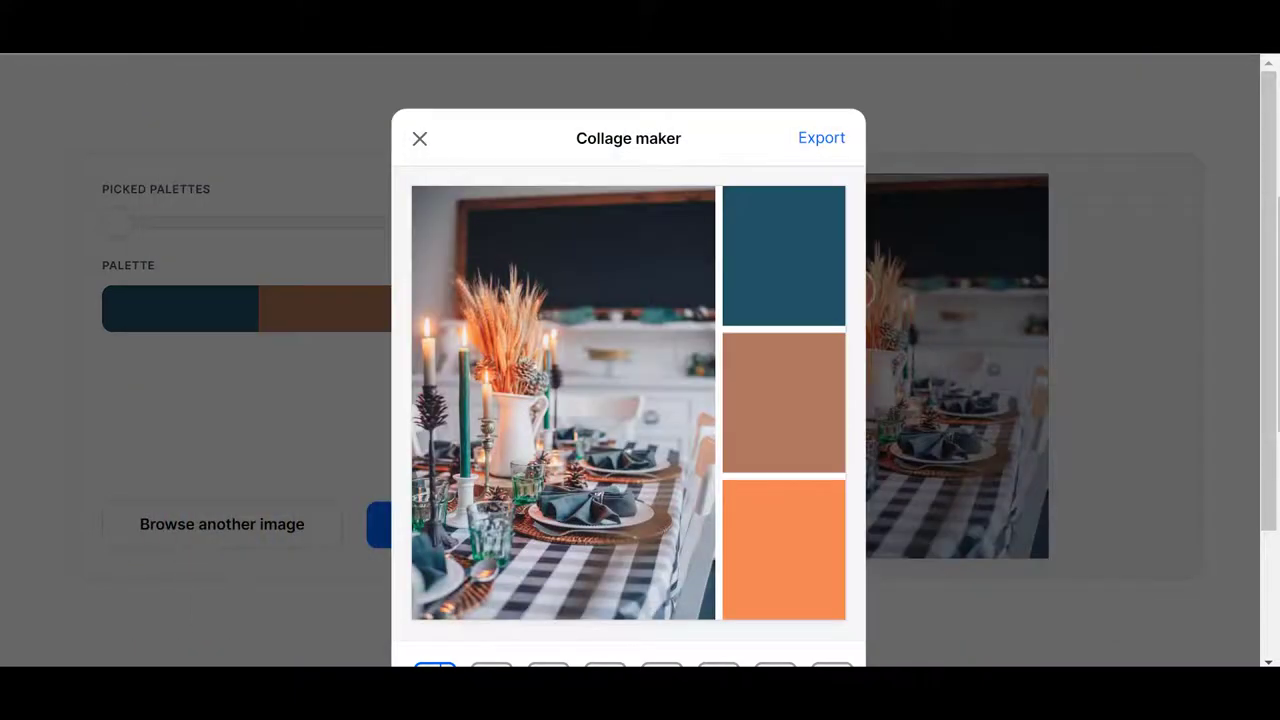
{"action": "scroll", "coordinate": [628, 400], "scroll_direction": "down", "scroll_amount": 2}
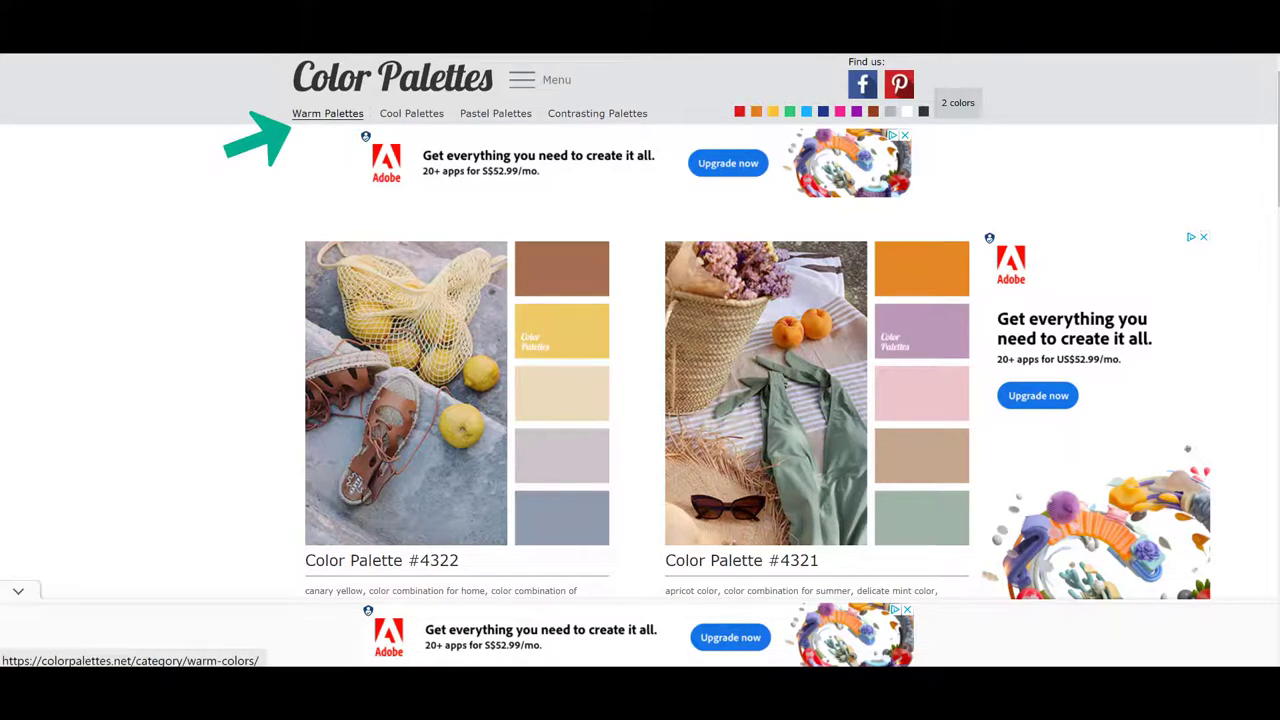
Browse the Warm Palettes category from #4319 downward and return to the top
{"action": "left_click", "coordinate": [327, 113]}
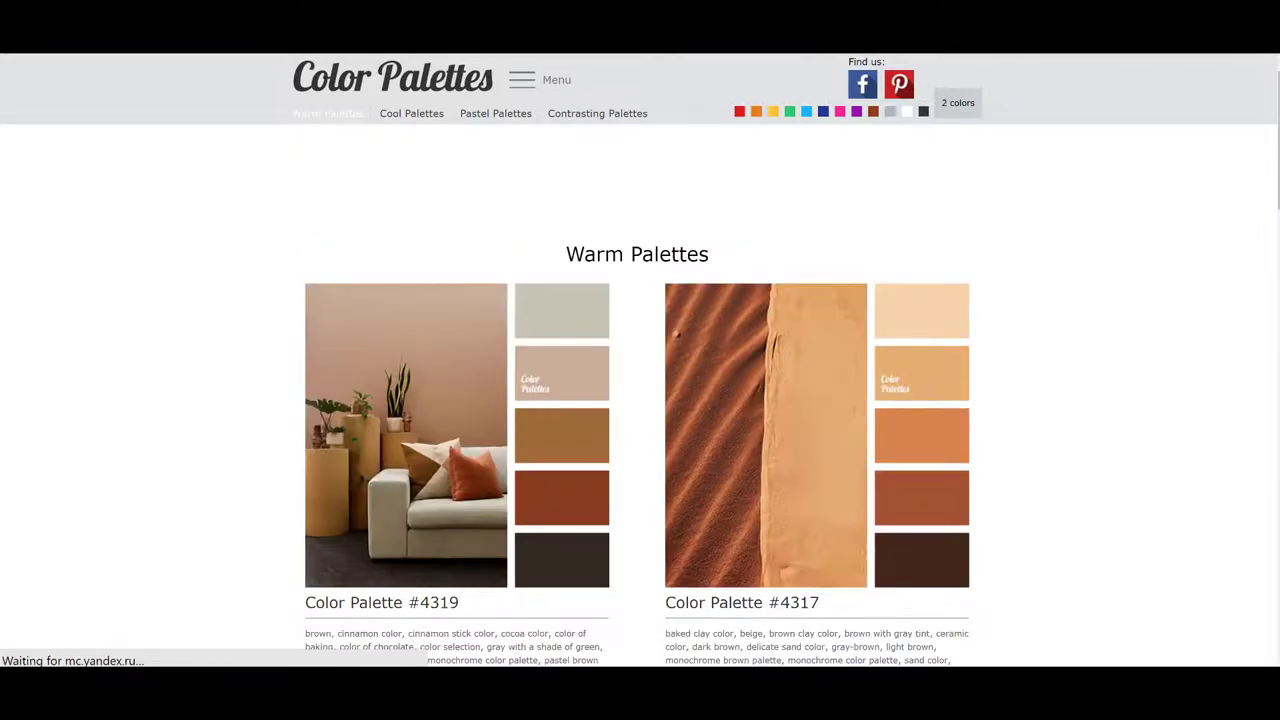
{"action": "scroll", "coordinate": [456, 400], "scroll_direction": "down", "scroll_amount": 10}
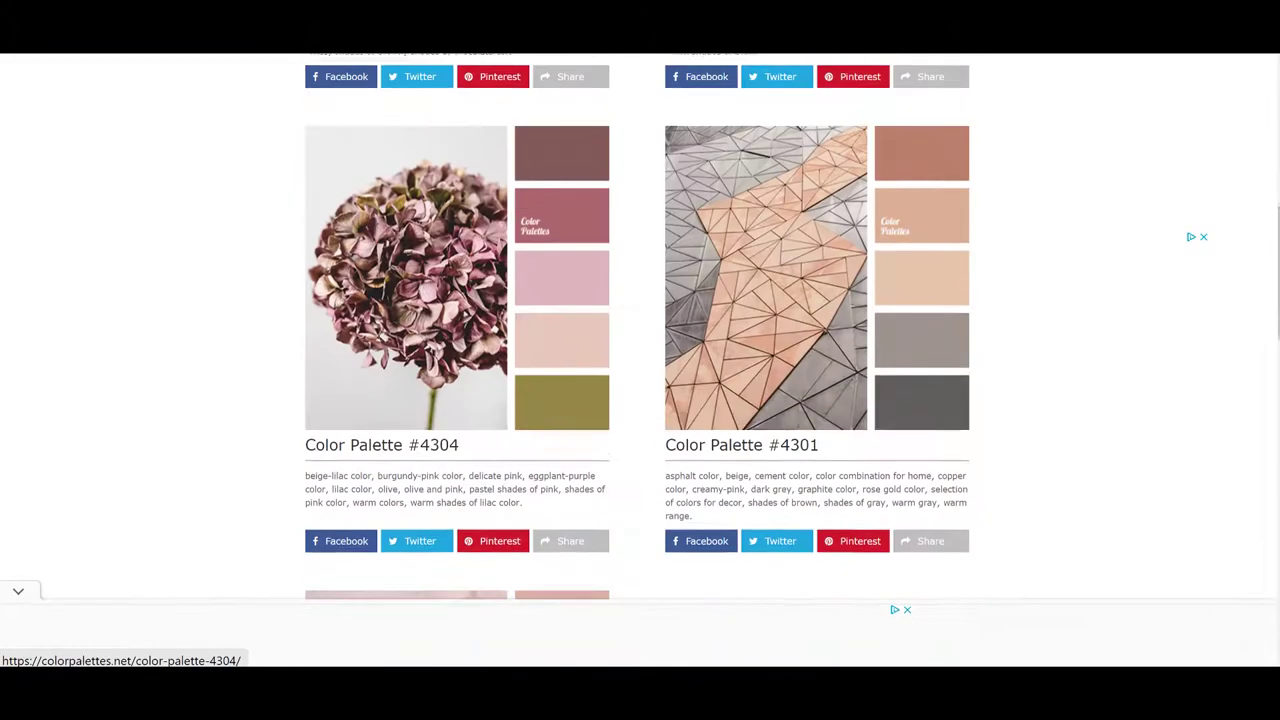
{"action": "scroll", "coordinate": [456, 400], "scroll_direction": "down", "scroll_amount": 8}
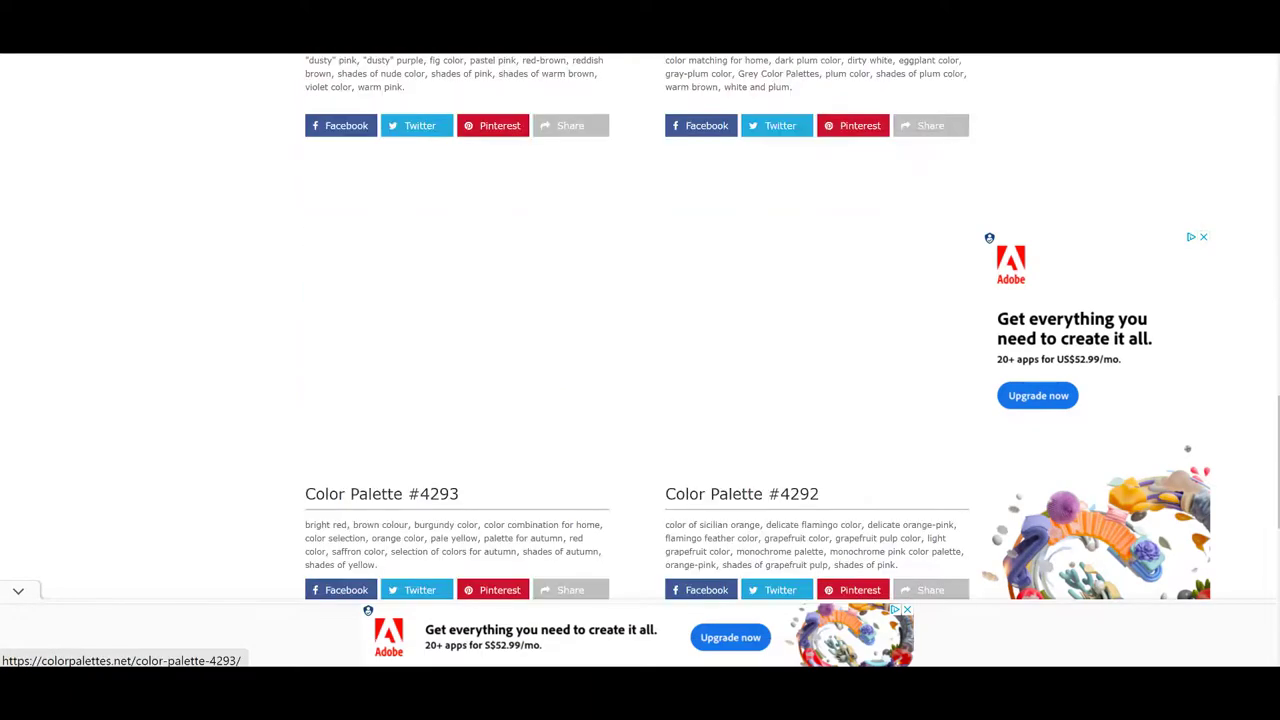
{"action": "scroll", "coordinate": [456, 400], "scroll_direction": "up", "scroll_amount": 3}
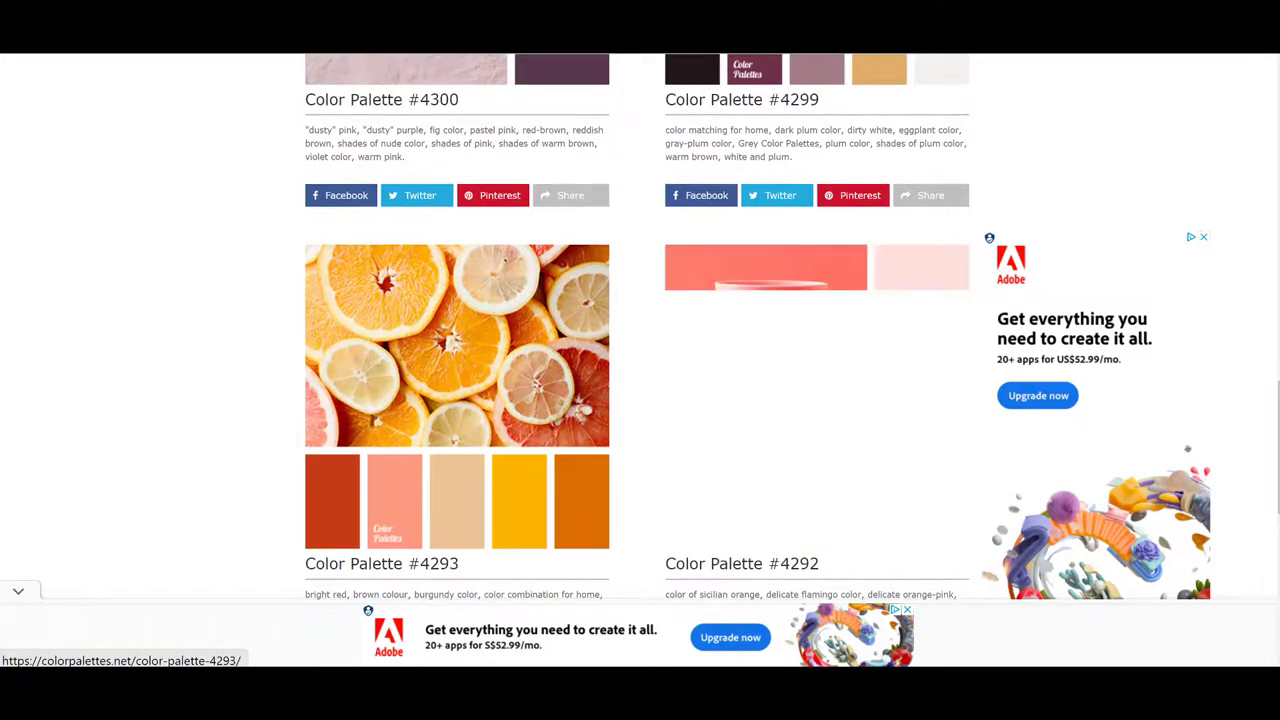
{"action": "scroll", "coordinate": [456, 400], "scroll_direction": "up", "scroll_amount": 5}
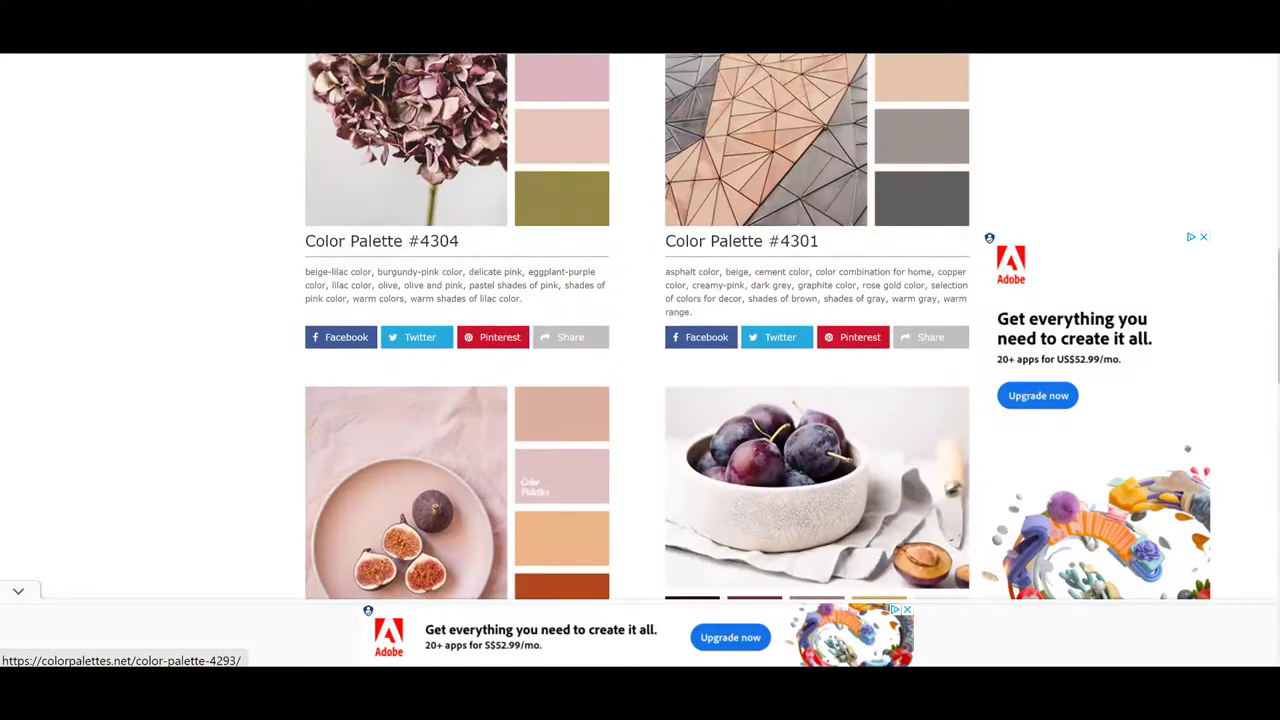
{"action": "scroll", "coordinate": [456, 400], "scroll_direction": "up", "scroll_amount": 10}
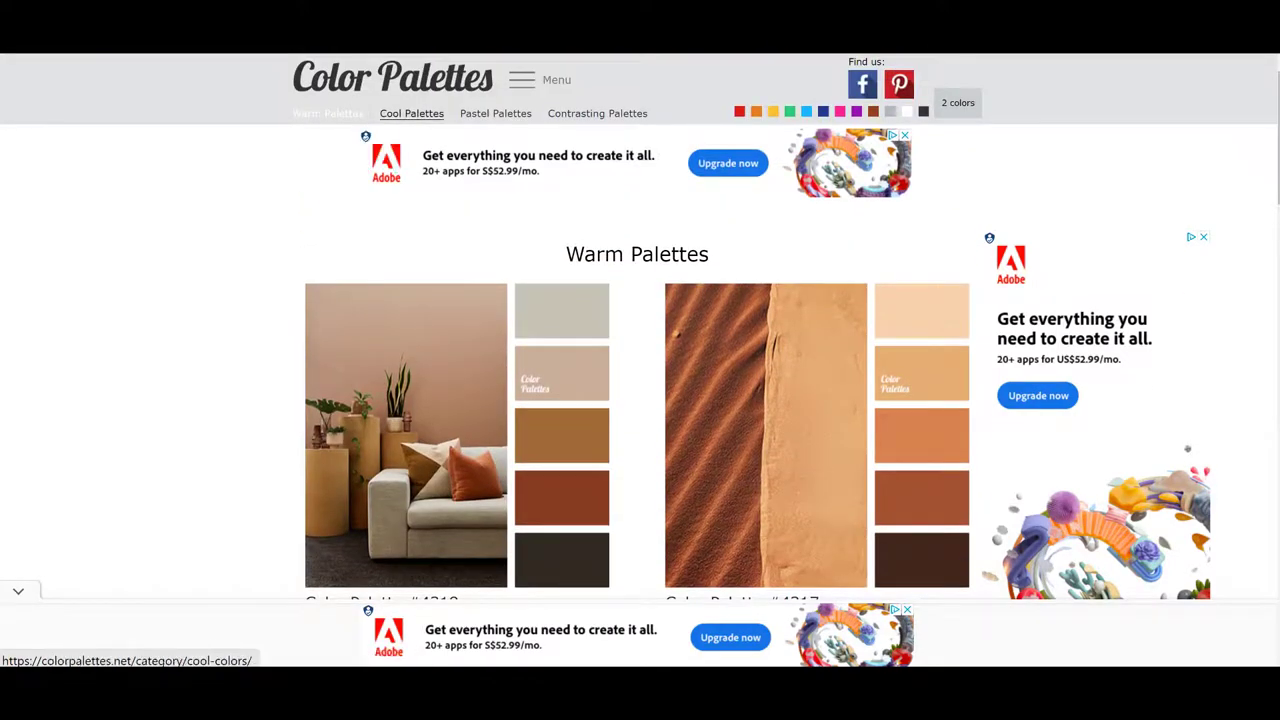
Open colorpalettes.net's Cool Palettes and browse from #4311 and #4310 down to #4264
{"action": "left_click", "coordinate": [411, 113]}
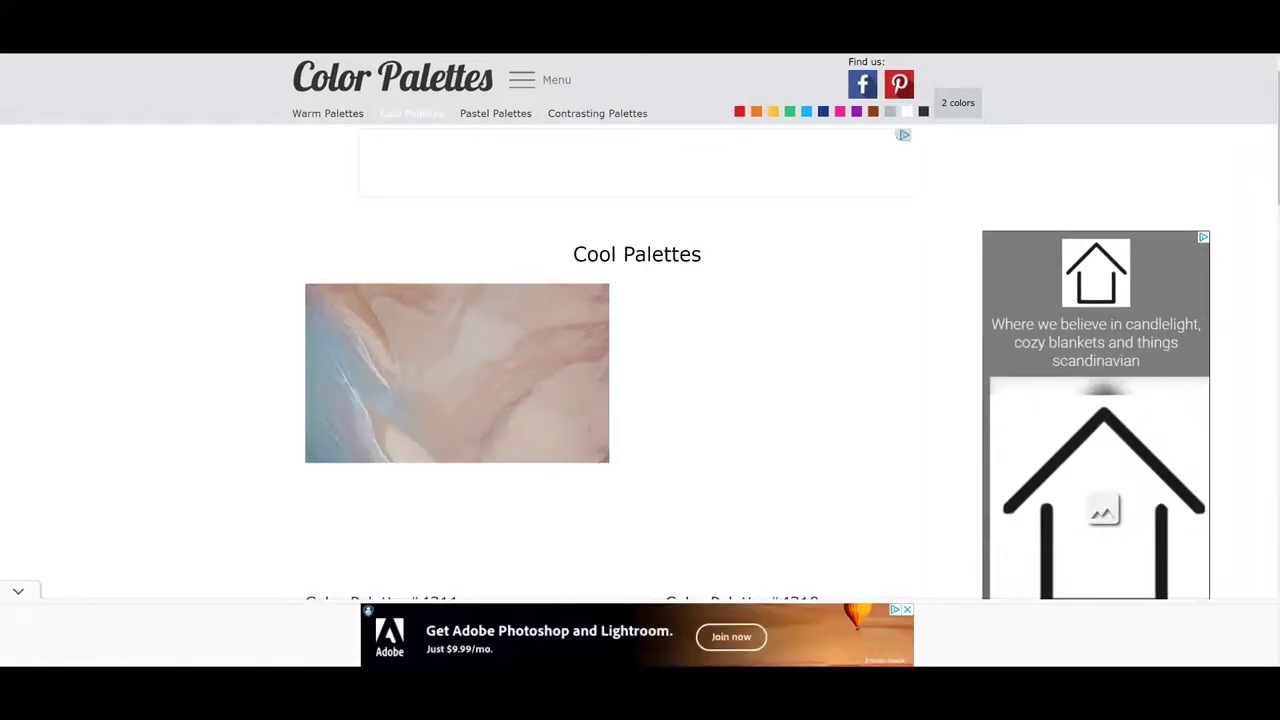
{"action": "scroll", "coordinate": [640, 400], "scroll_direction": "down", "scroll_amount": 1}
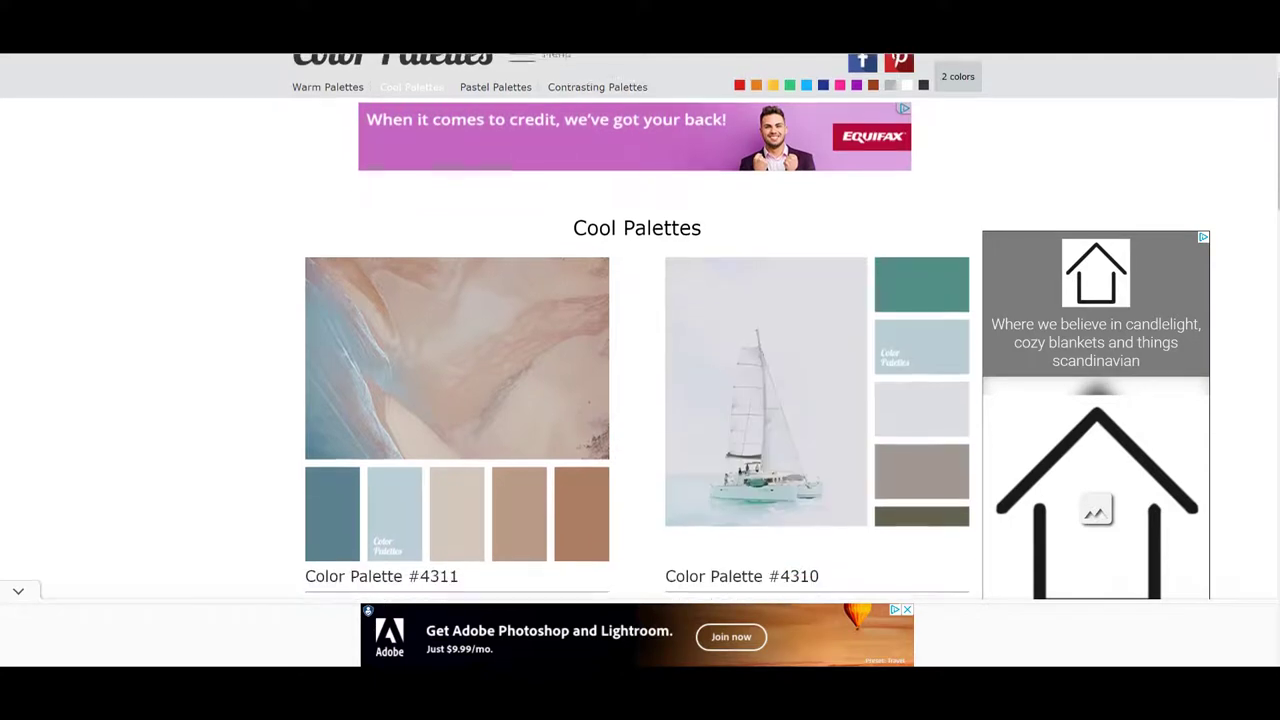
{"action": "scroll", "coordinate": [640, 350], "scroll_direction": "down", "scroll_amount": 3}
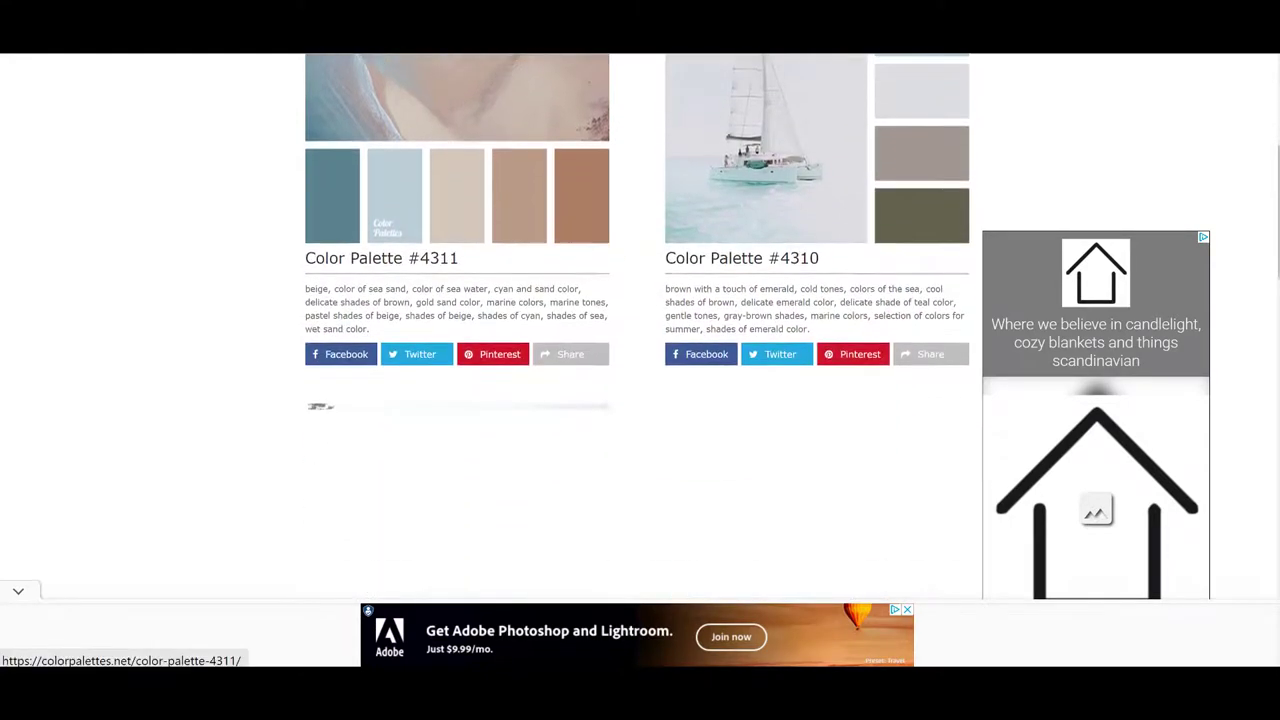
{"action": "scroll", "coordinate": [457, 300], "scroll_direction": "down", "scroll_amount": 4}
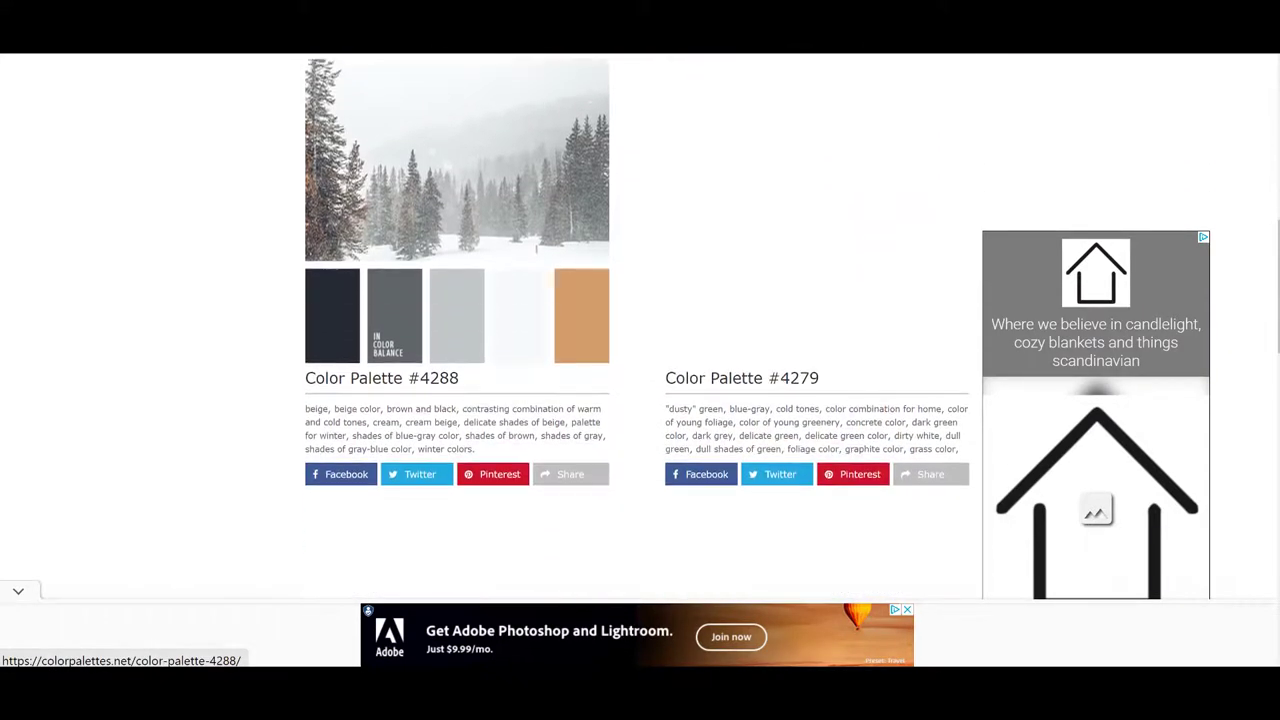
{"action": "scroll", "coordinate": [457, 300], "scroll_direction": "down", "scroll_amount": 1}
{"action": "scroll", "coordinate": [444, 222], "scroll_direction": "down", "scroll_amount": 1}
{"action": "scroll", "coordinate": [444, 222], "scroll_direction": "down", "scroll_amount": 3}
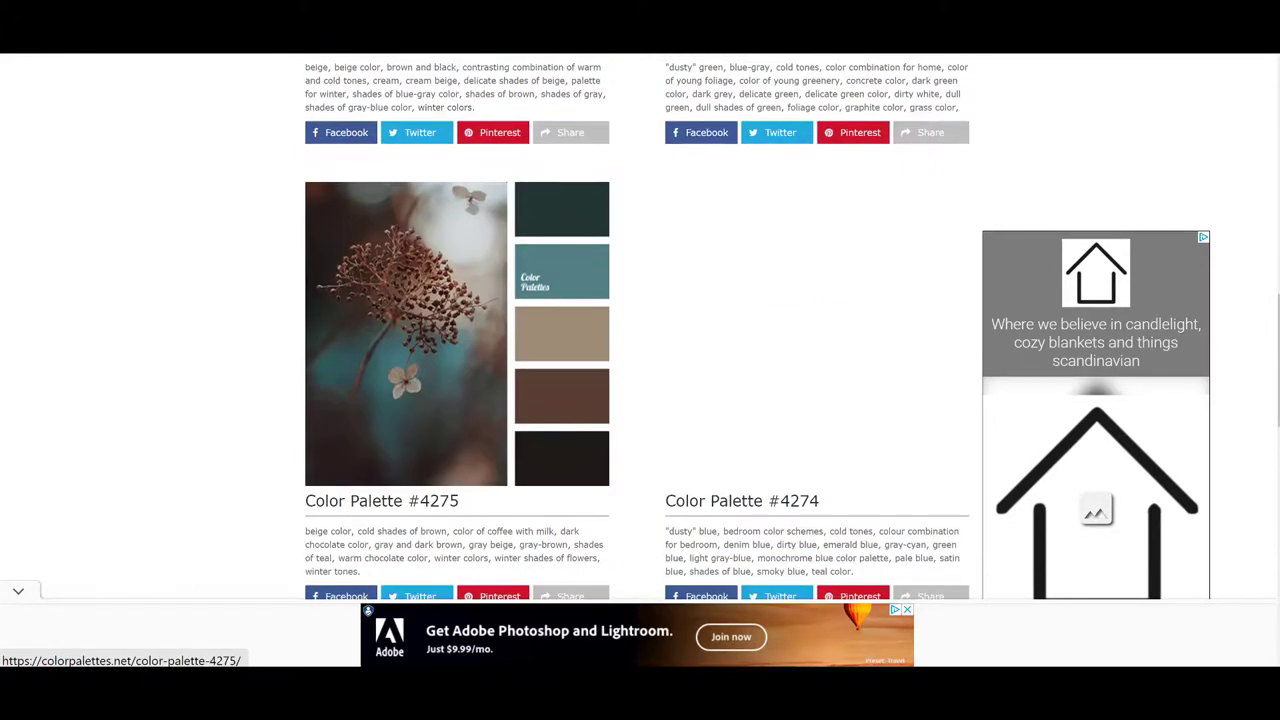
{"action": "scroll", "coordinate": [444, 222], "scroll_direction": "down", "scroll_amount": 5}
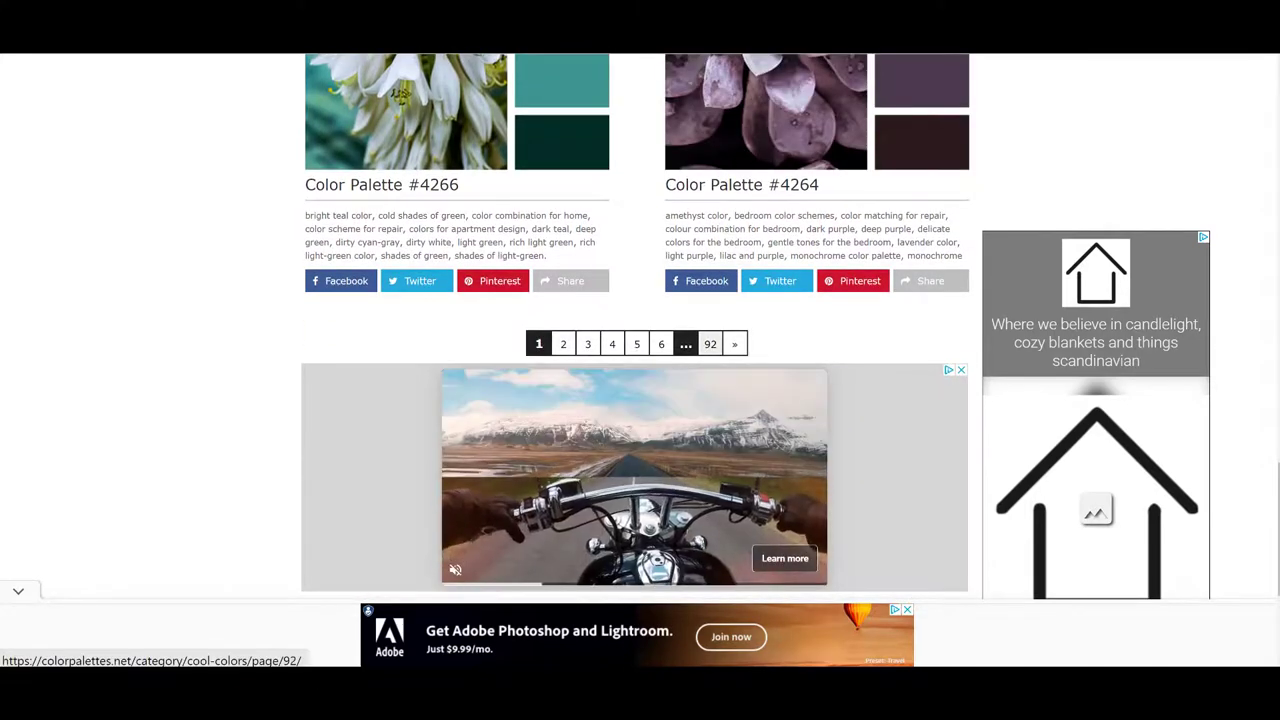
{"action": "scroll", "coordinate": [704, 374], "scroll_direction": "up", "scroll_amount": 12}
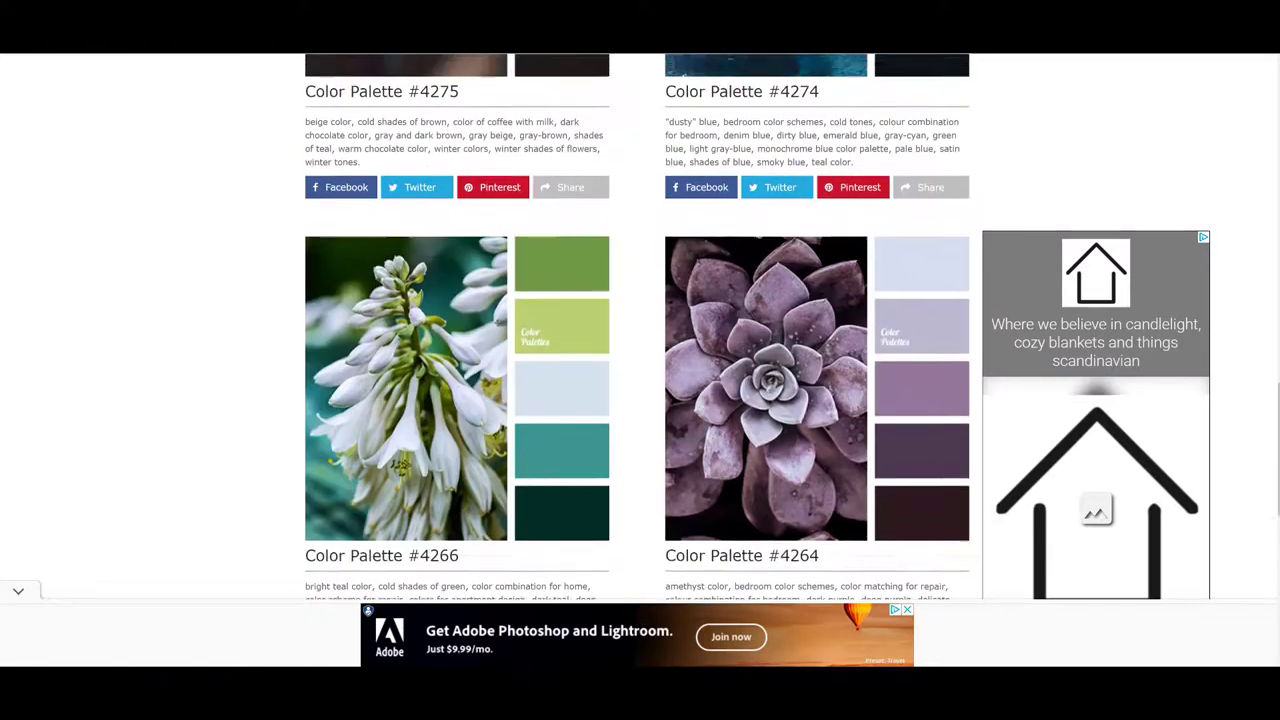
{"action": "scroll", "coordinate": [640, 374], "scroll_direction": "up", "scroll_amount": 7}
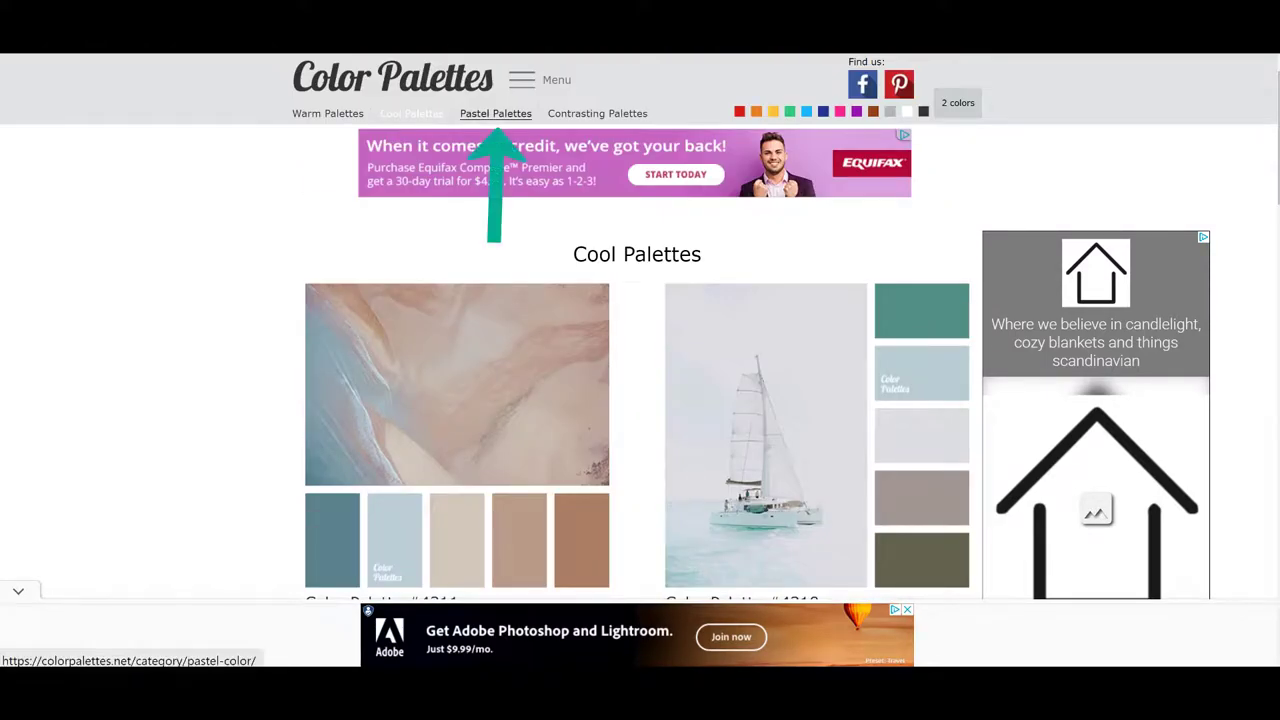
Open the Pastel Palettes category and scroll down to its pagination bar
{"action": "left_click", "coordinate": [495, 113]}
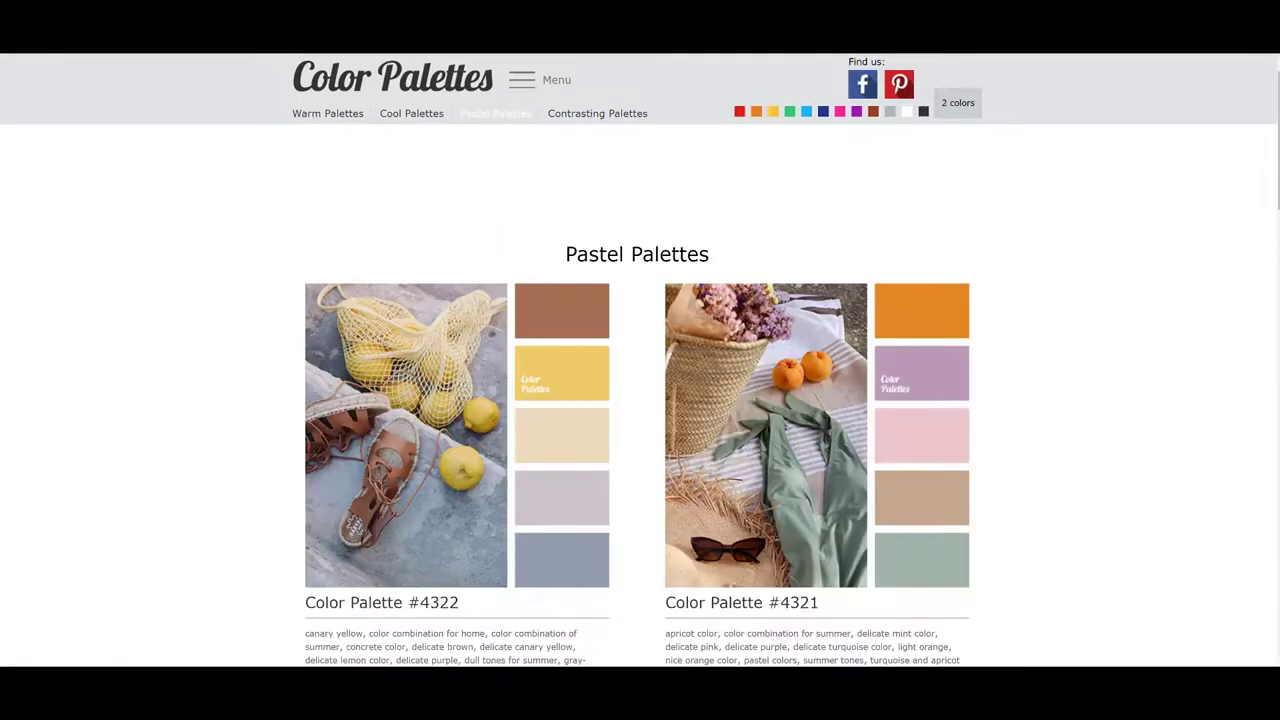
{"action": "scroll", "coordinate": [640, 400], "scroll_direction": "down", "scroll_amount": 8}
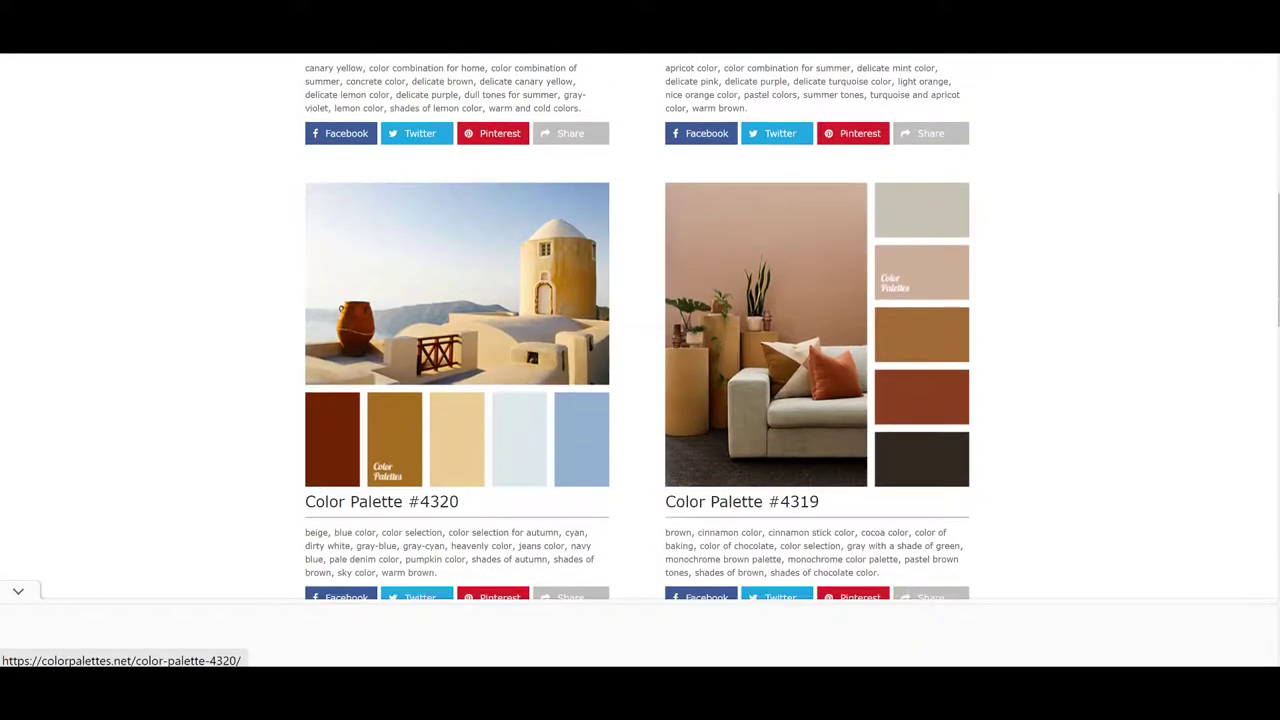
{"action": "scroll", "coordinate": [640, 400], "scroll_direction": "down", "scroll_amount": 7}
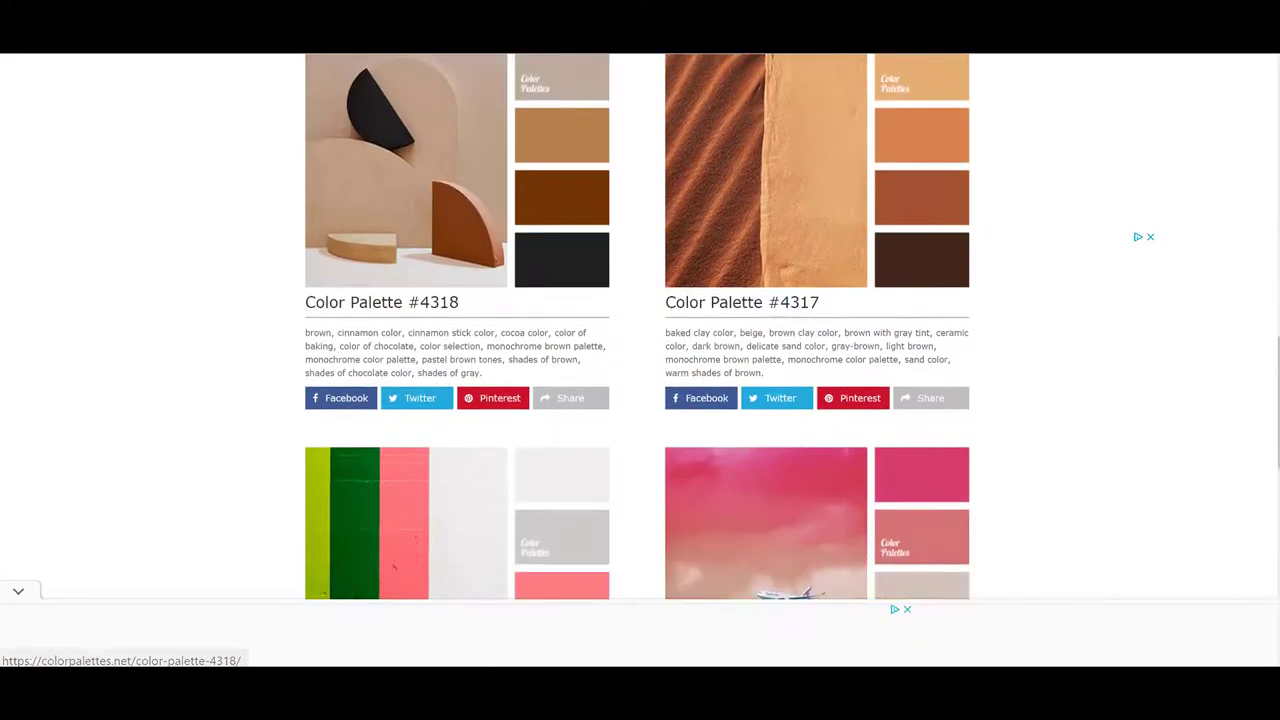
{"action": "scroll", "coordinate": [452, 316], "scroll_direction": "down", "scroll_amount": 6}
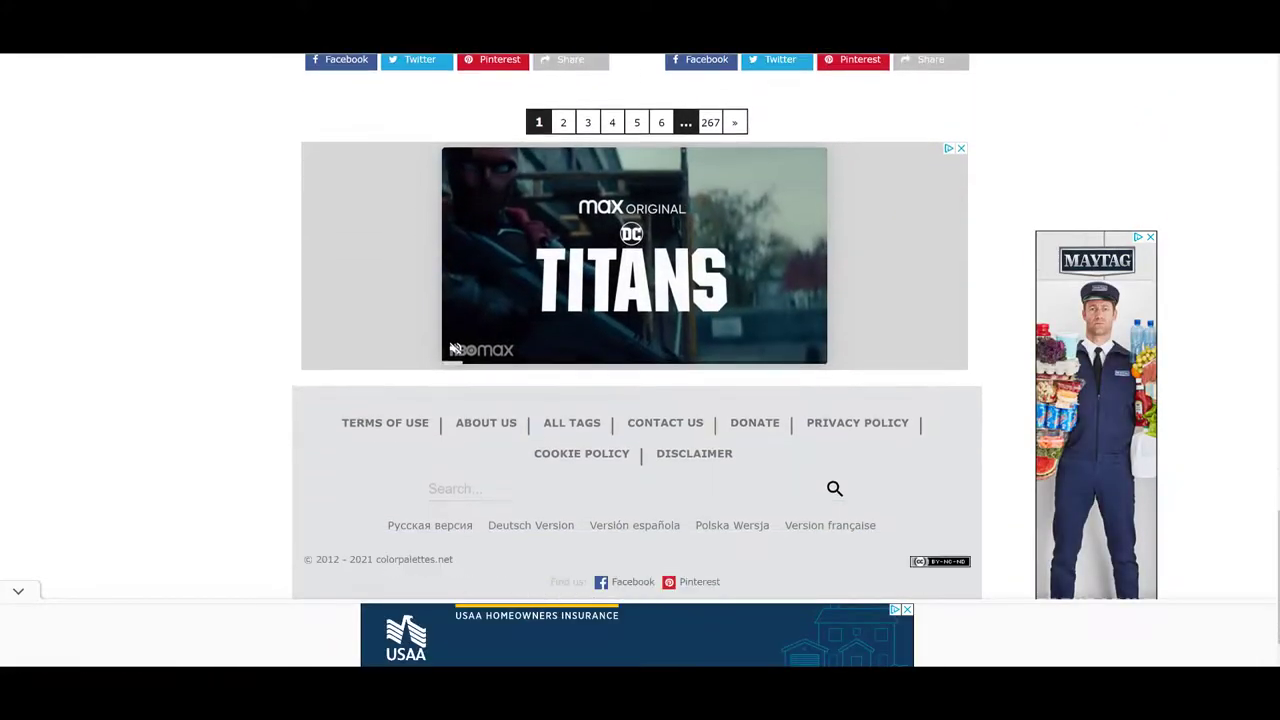
{"action": "scroll", "coordinate": [452, 316], "scroll_direction": "up", "scroll_amount": 4}
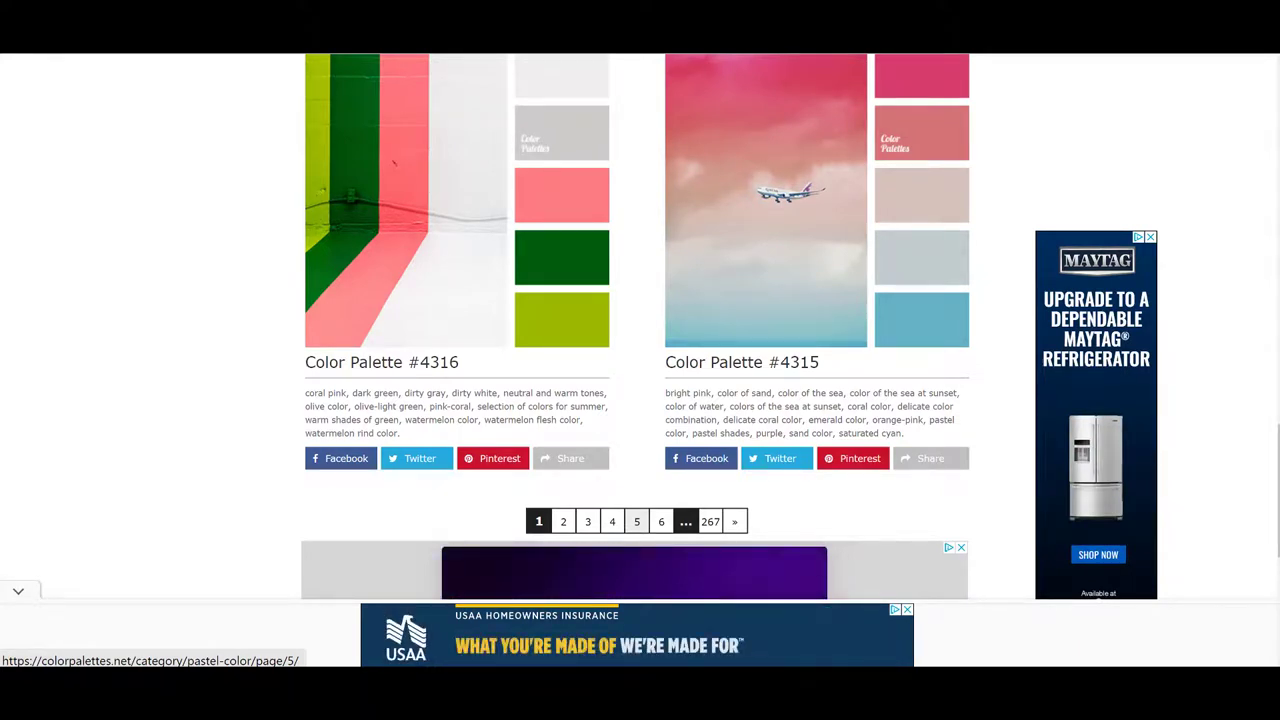
Browse page 5 of Pastel Palettes, starting with pear #4265 and succulent #4264
{"action": "left_click", "coordinate": [636, 521]}
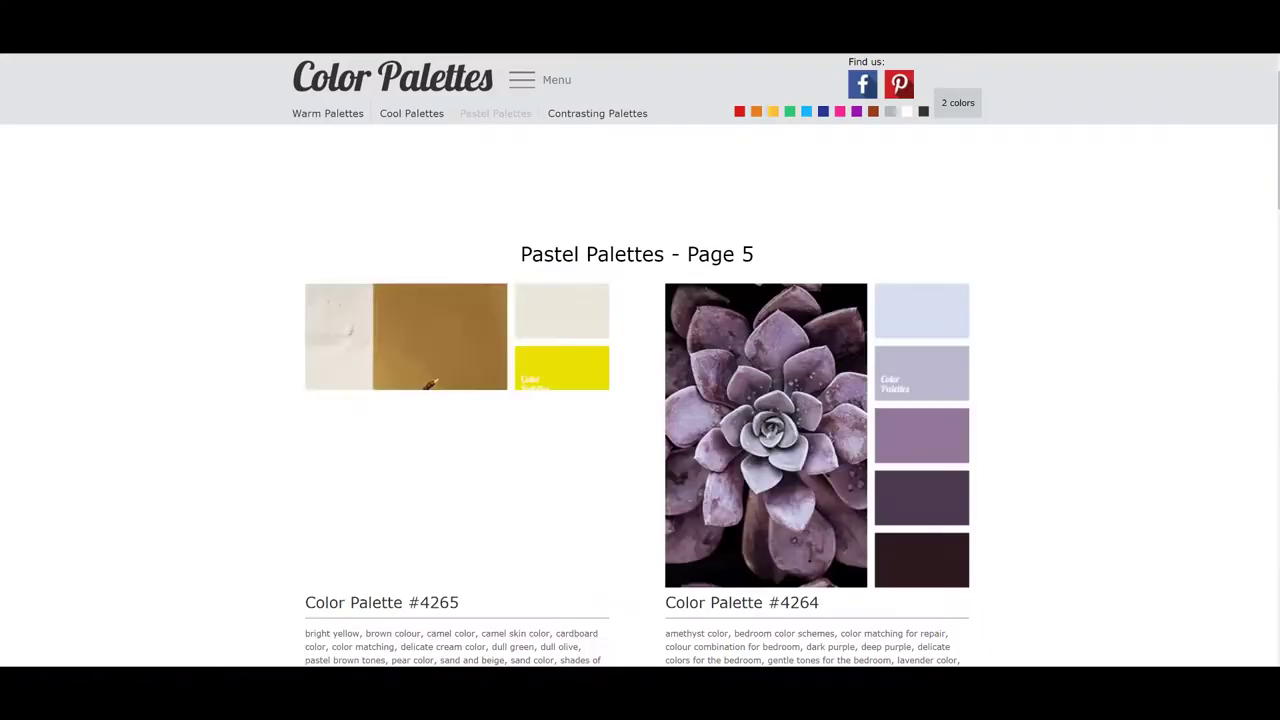
{"action": "scroll", "coordinate": [640, 350], "scroll_direction": "down", "scroll_amount": 6}
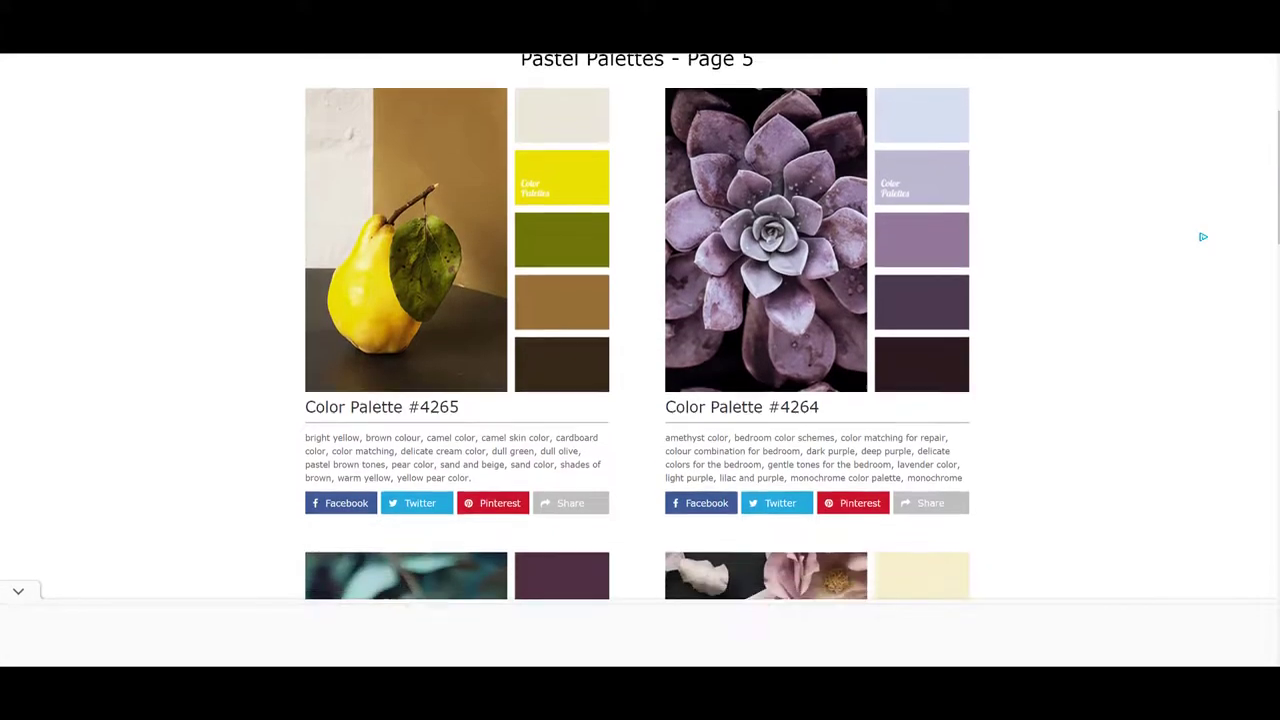
{"action": "scroll", "coordinate": [640, 350], "scroll_direction": "down", "scroll_amount": 7}
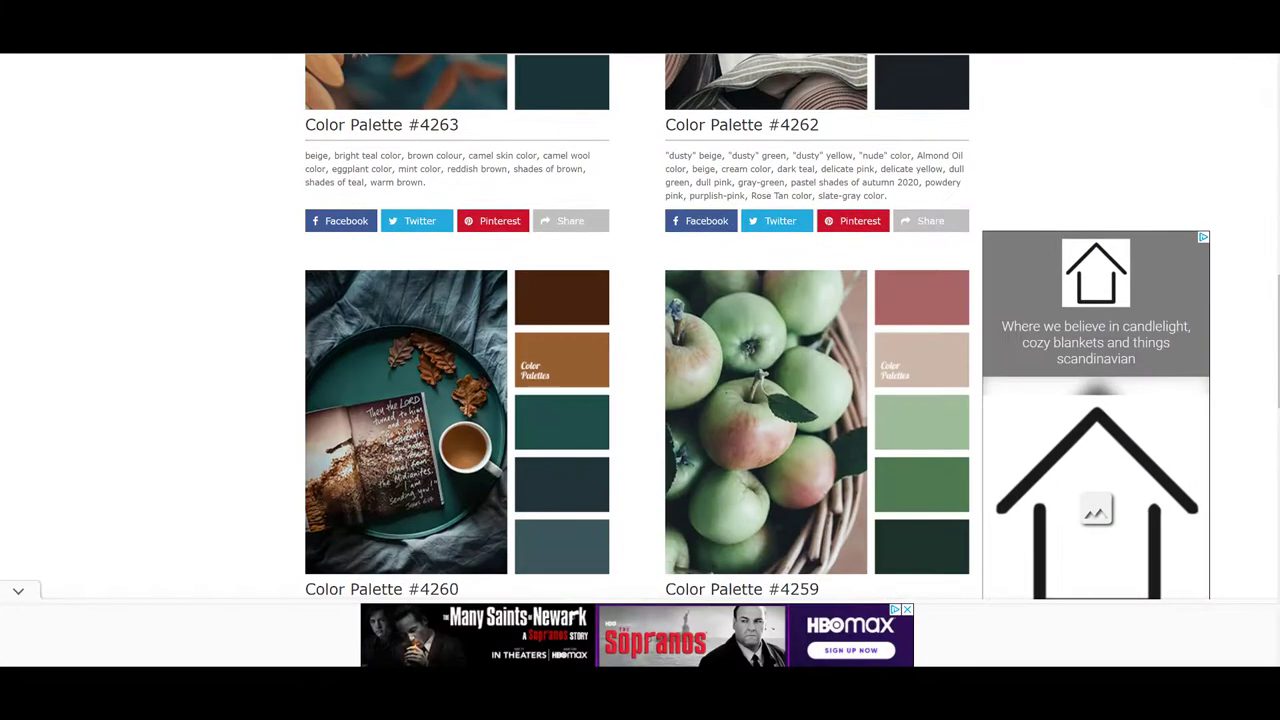
{"action": "scroll", "coordinate": [640, 350], "scroll_direction": "down", "scroll_amount": 5}
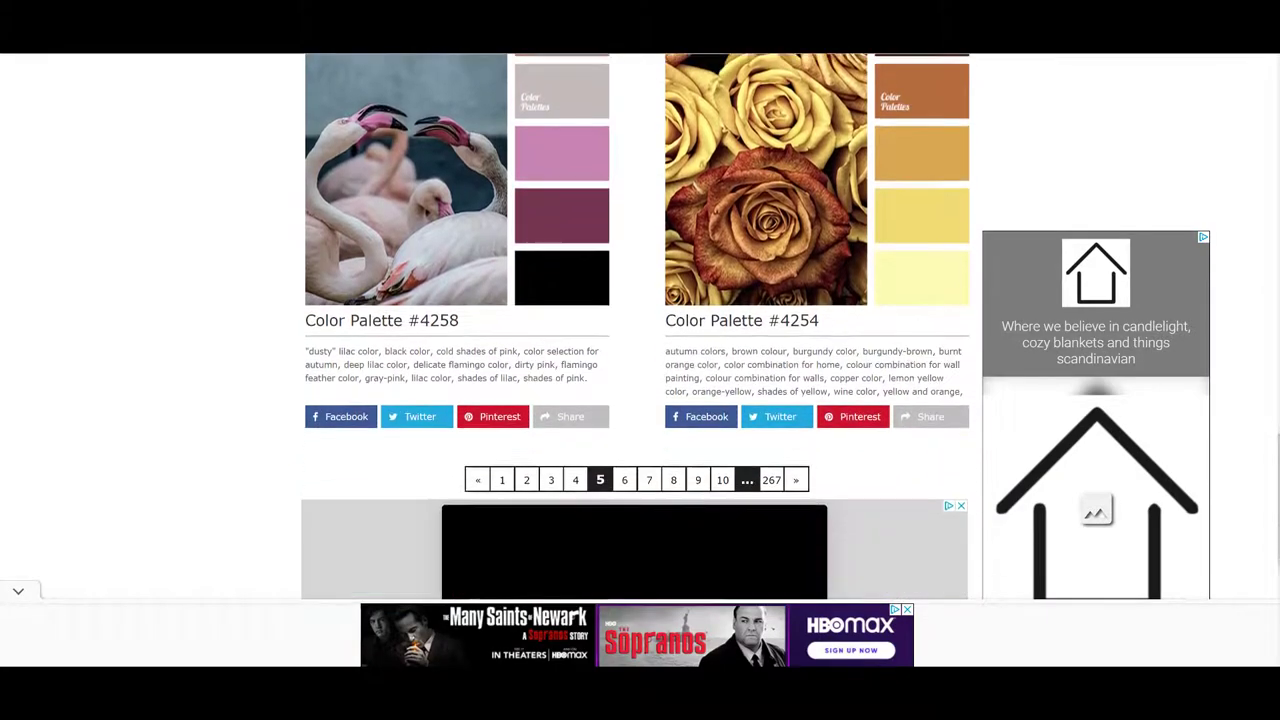
{"action": "scroll", "coordinate": [640, 350], "scroll_direction": "up", "scroll_amount": 10}
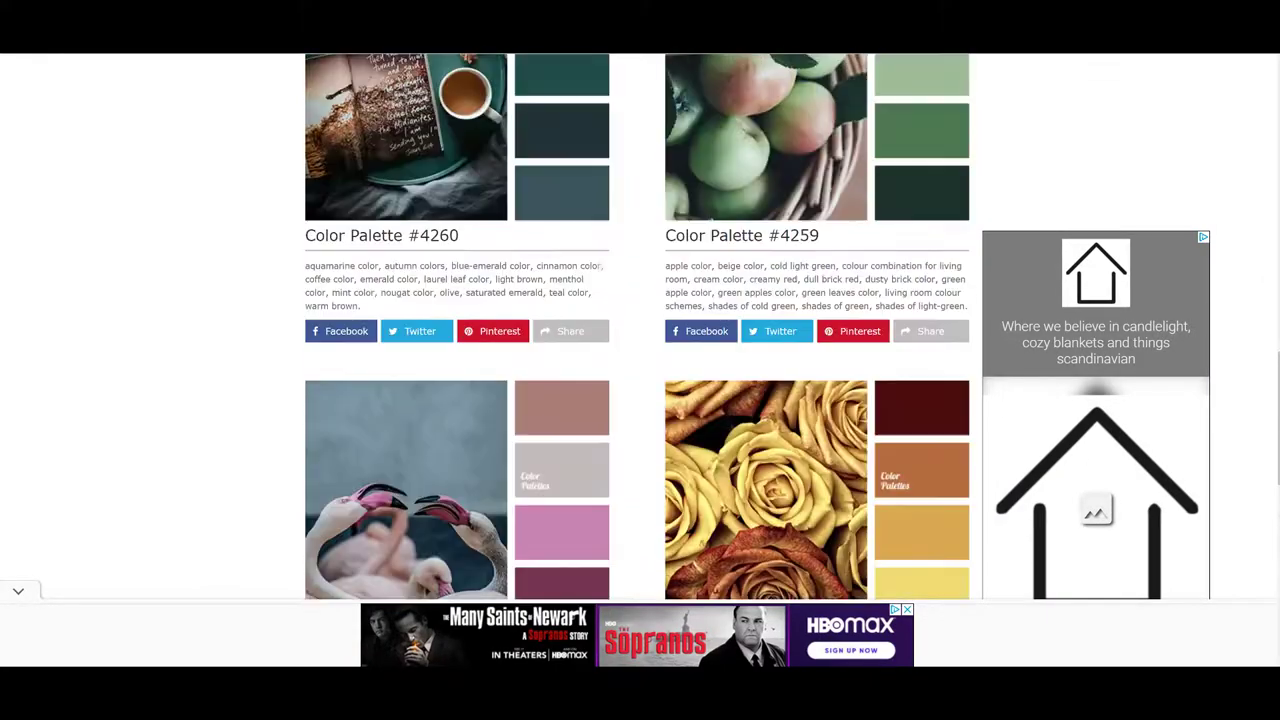
{"action": "scroll", "coordinate": [640, 350], "scroll_direction": "up", "scroll_amount": 4}
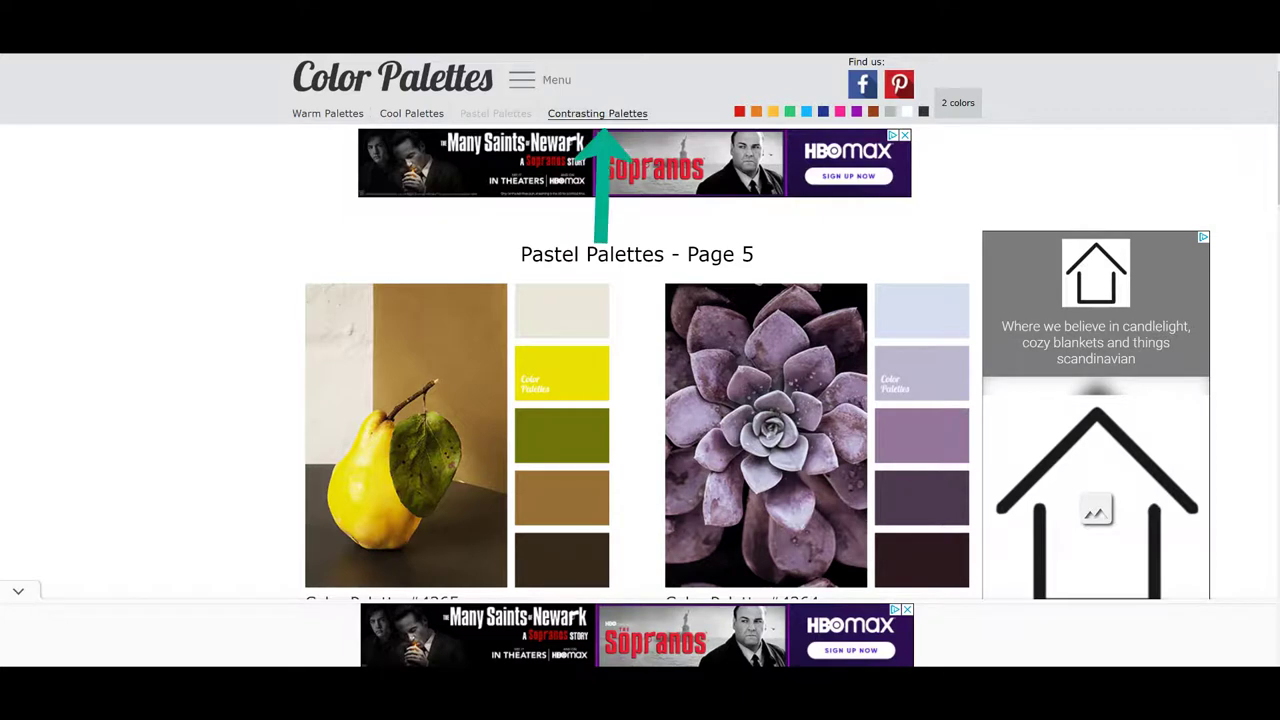
{"action": "left_click", "coordinate": [597, 113]}
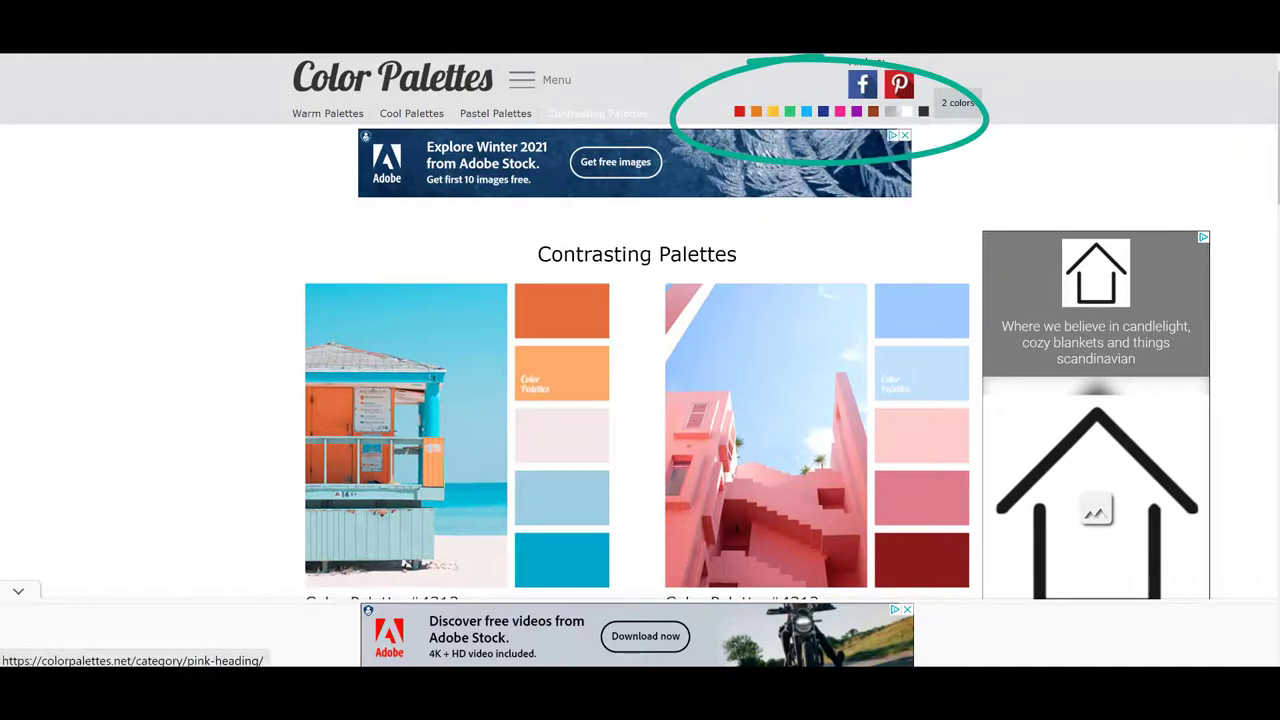
{"action": "left_click", "coordinate": [839, 111]}
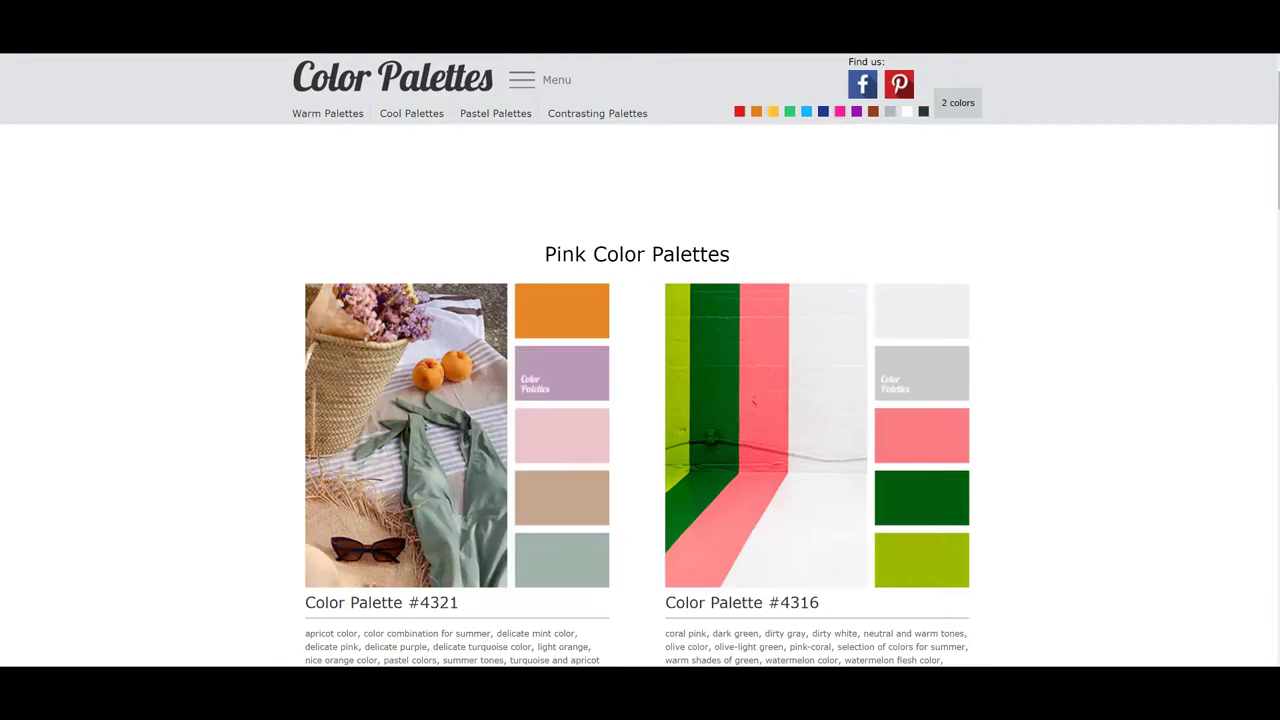
{"action": "scroll", "coordinate": [640, 360], "scroll_direction": "down", "scroll_amount": 7}
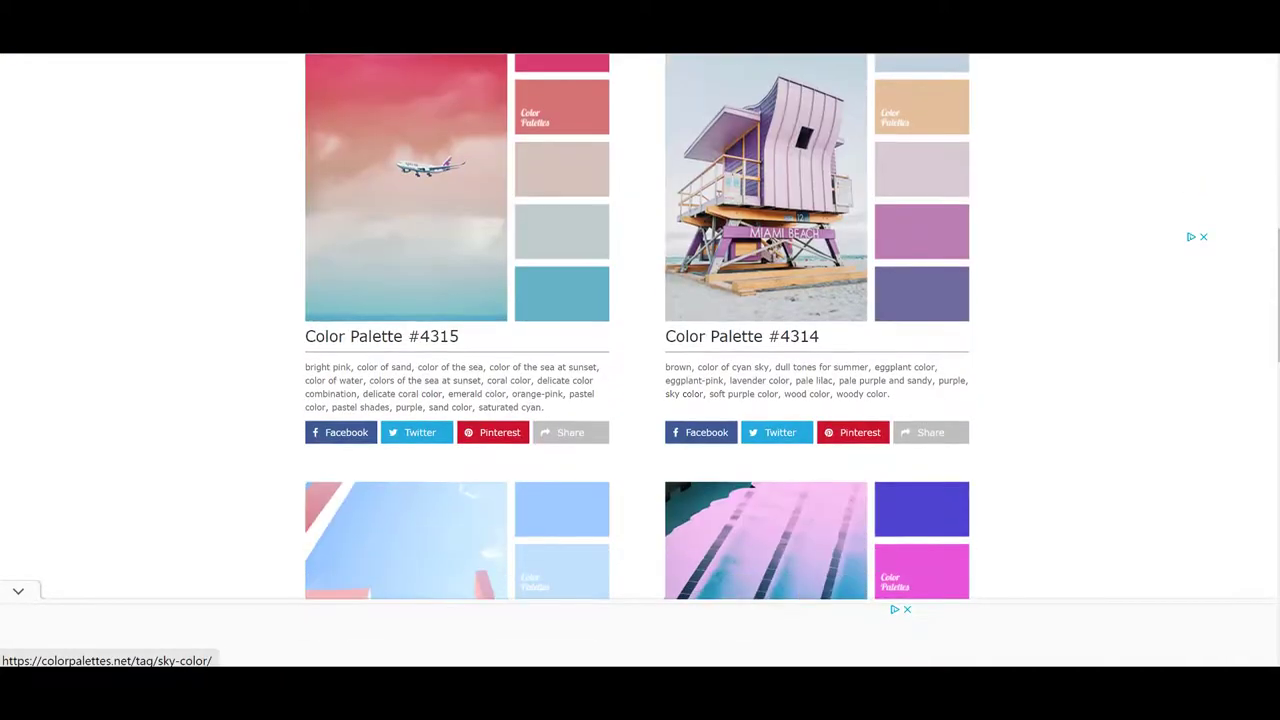
{"action": "scroll", "coordinate": [640, 360], "scroll_direction": "down", "scroll_amount": 9}
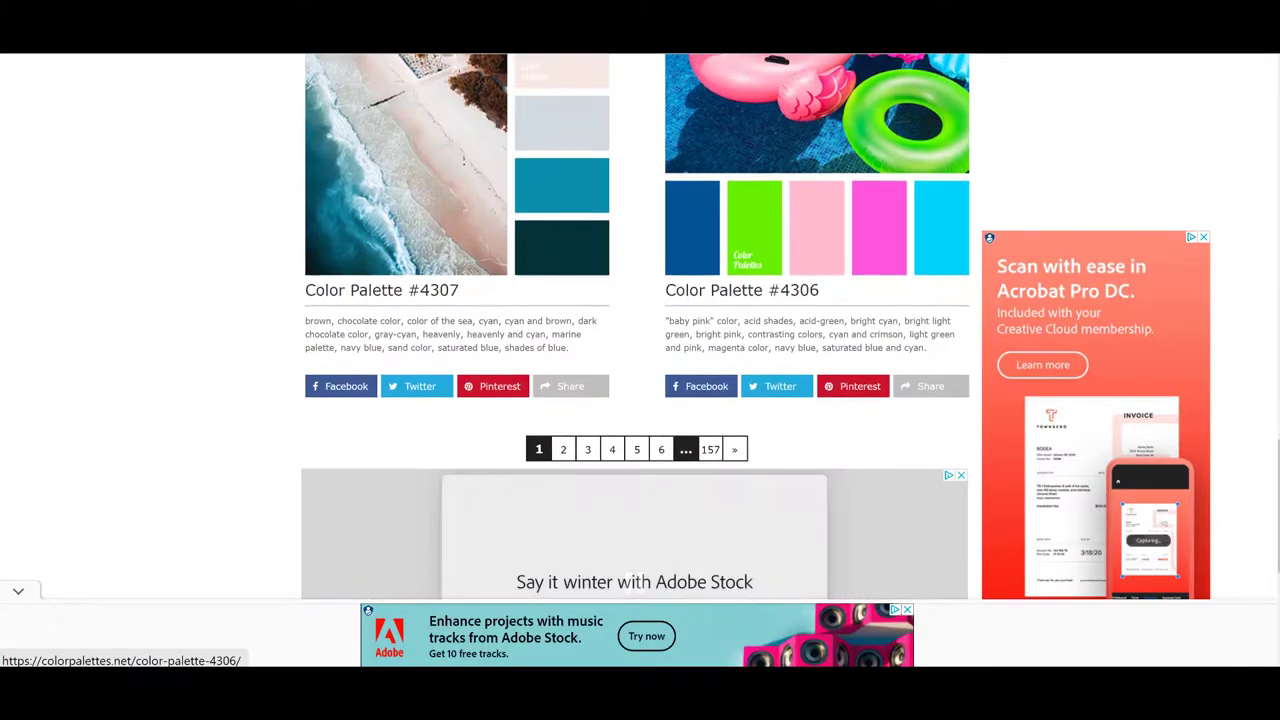
{"action": "scroll", "coordinate": [635, 326], "scroll_direction": "up", "scroll_amount": 9}
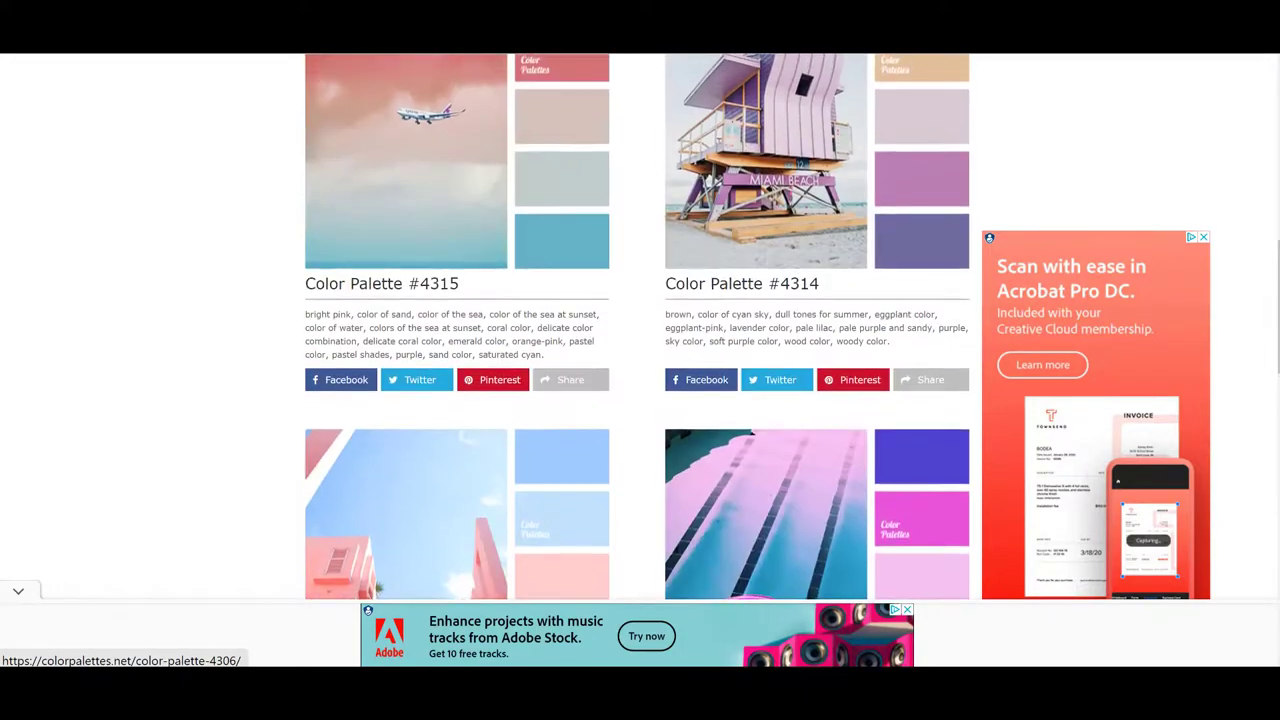
{"action": "scroll", "coordinate": [640, 326], "scroll_direction": "up", "scroll_amount": 6}
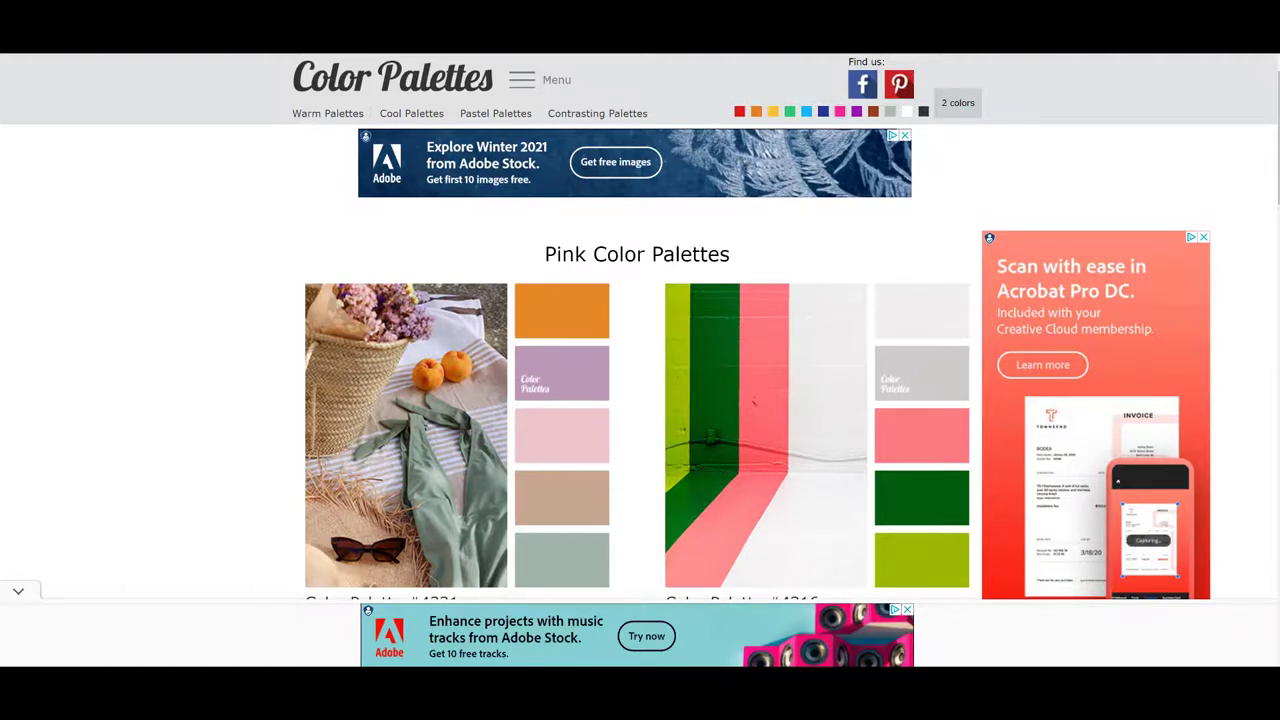
Filter palettes by green plus pink and browse results such as #4321, #4316 and #4305
{"action": "left_click", "coordinate": [957, 102]}
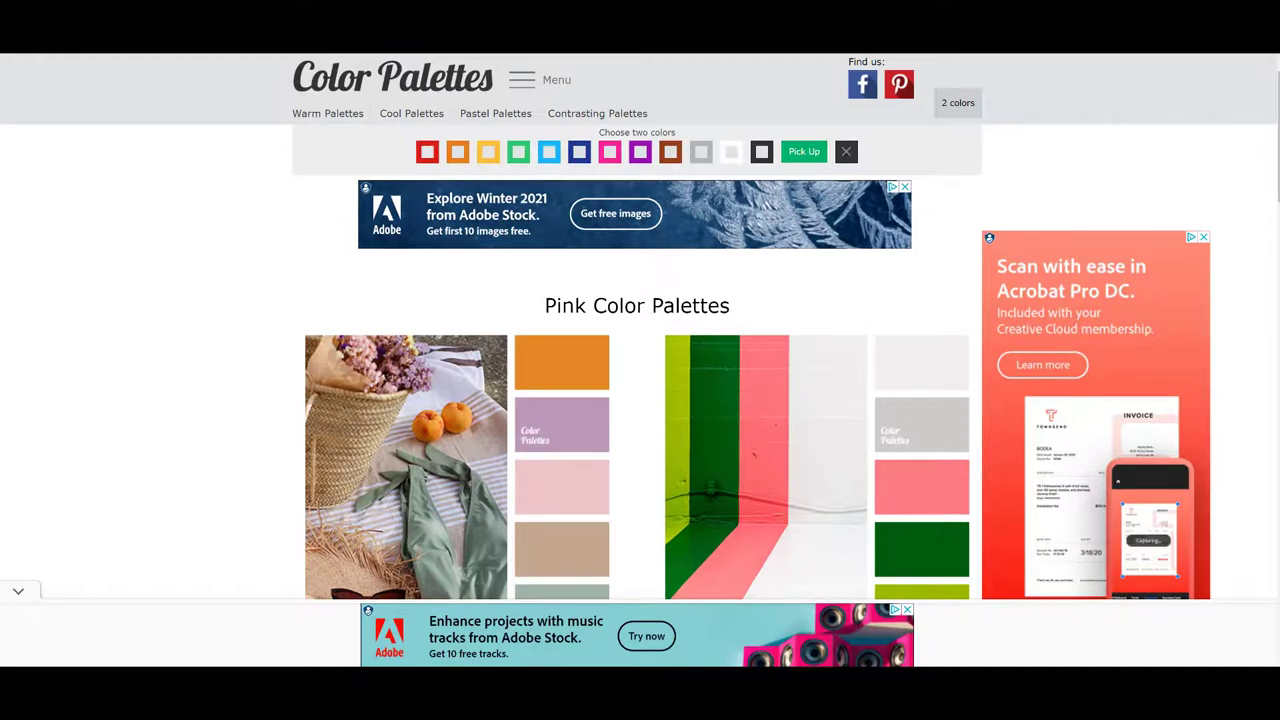
{"action": "left_click", "coordinate": [518, 151]}
{"action": "left_click", "coordinate": [609, 151]}
{"action": "left_click", "coordinate": [804, 151]}
{"action": "scroll", "coordinate": [817, 335], "scroll_direction": "down", "scroll_amount": 2}
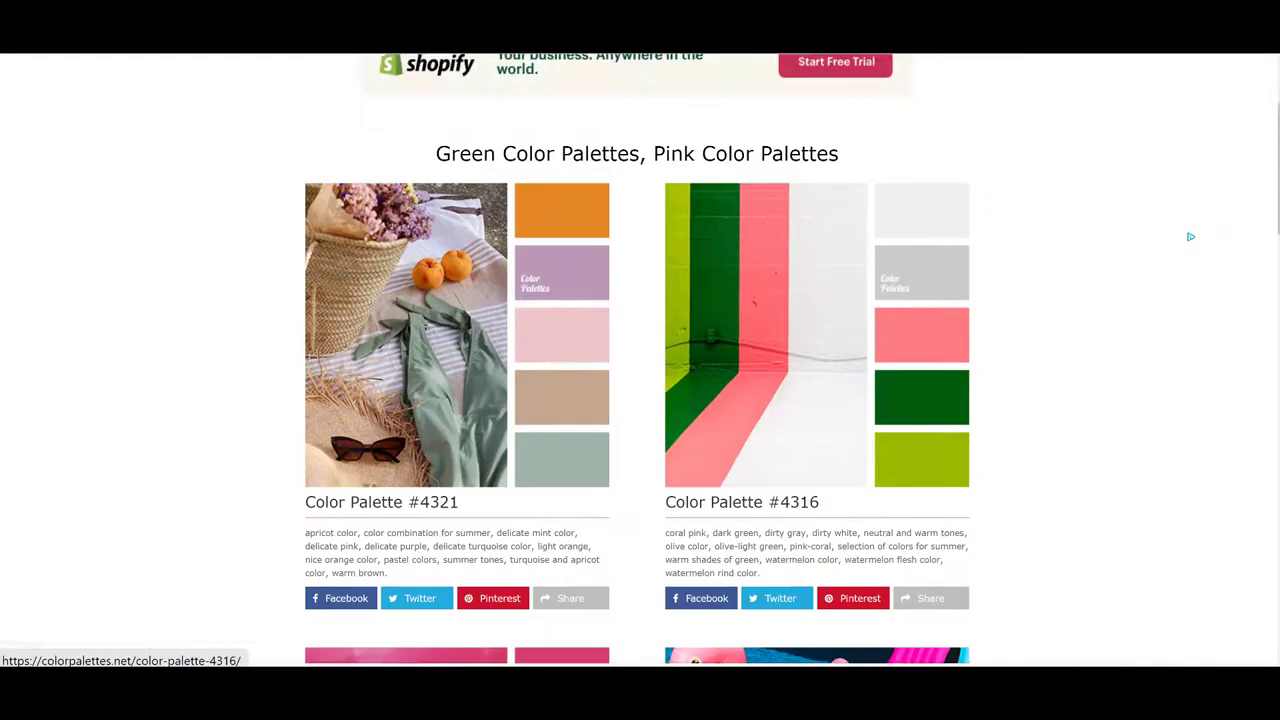
{"action": "scroll", "coordinate": [817, 335], "scroll_direction": "down", "scroll_amount": 10}
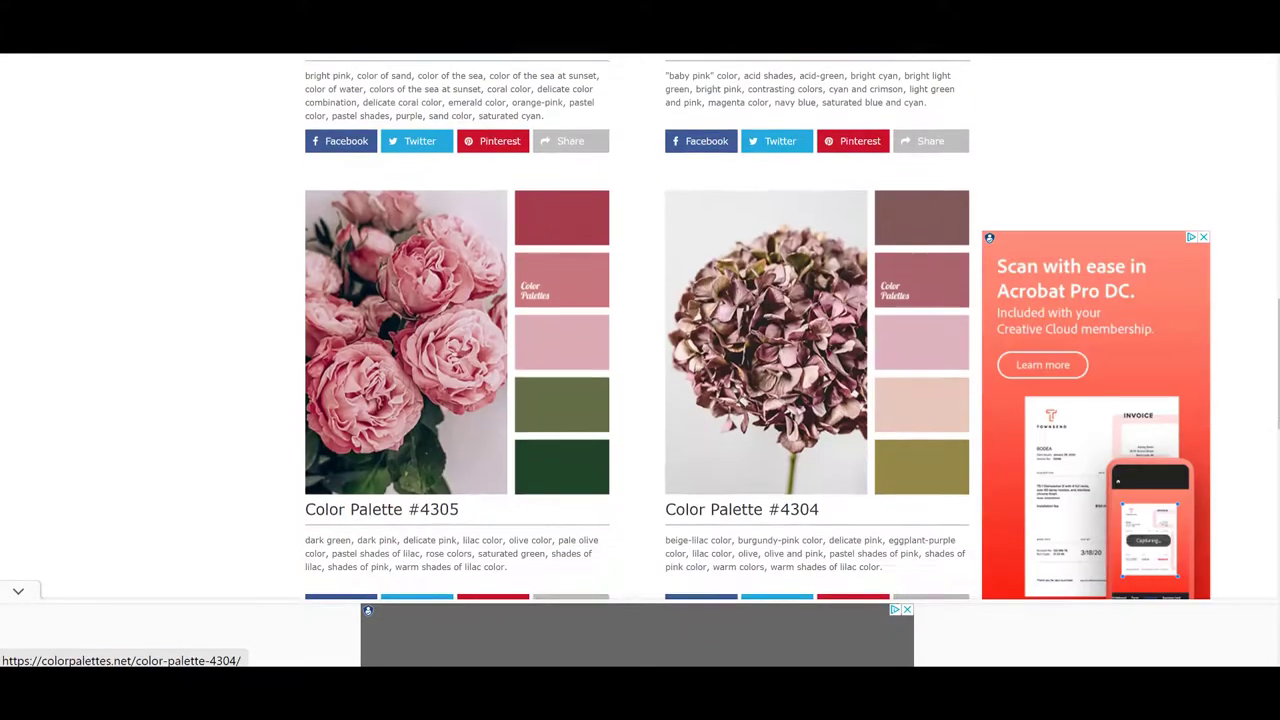
{"action": "scroll", "coordinate": [763, 265], "scroll_direction": "down", "scroll_amount": 8}
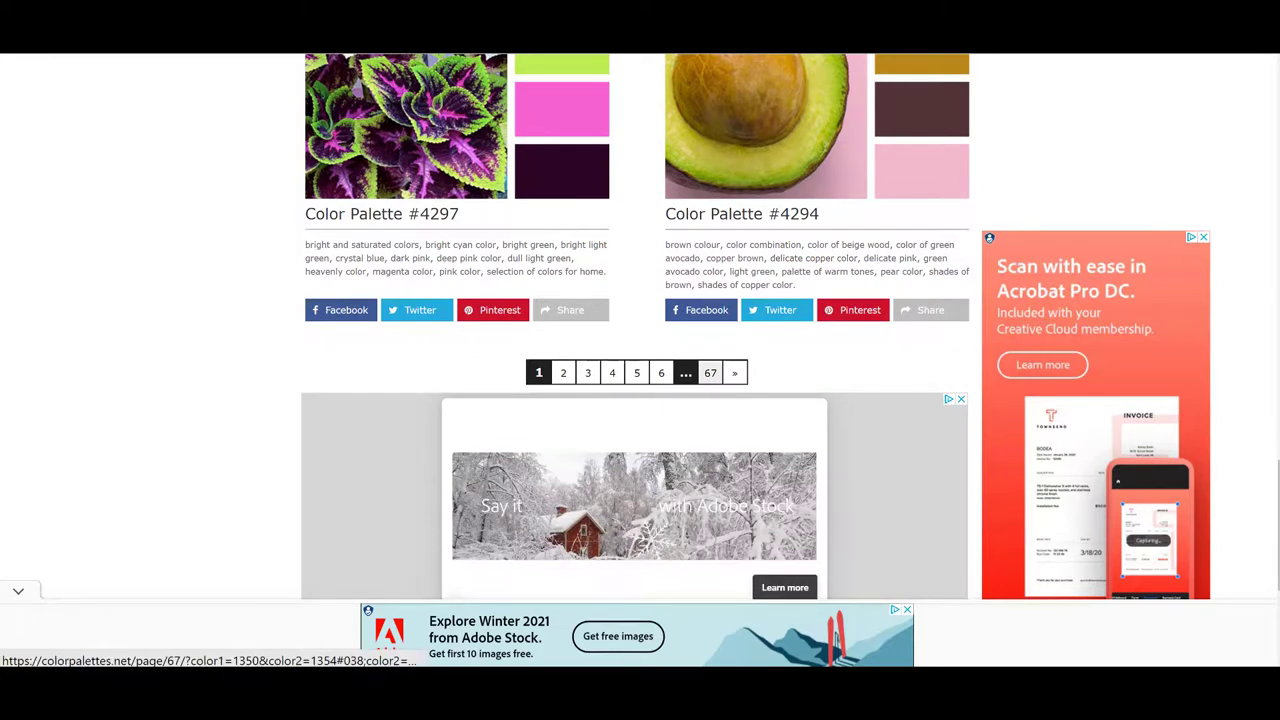
{"action": "scroll", "coordinate": [635, 326], "scroll_direction": "up", "scroll_amount": 6}
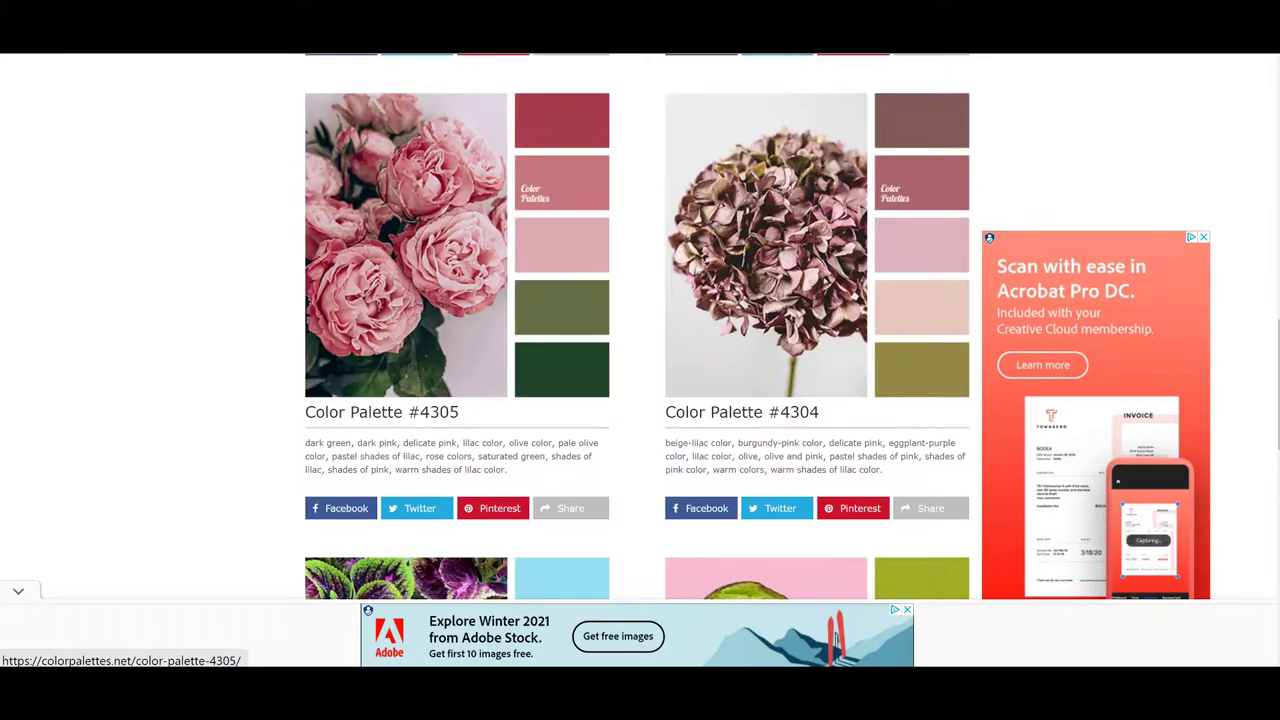
{"action": "scroll", "coordinate": [637, 327], "scroll_direction": "down", "scroll_amount": 1}
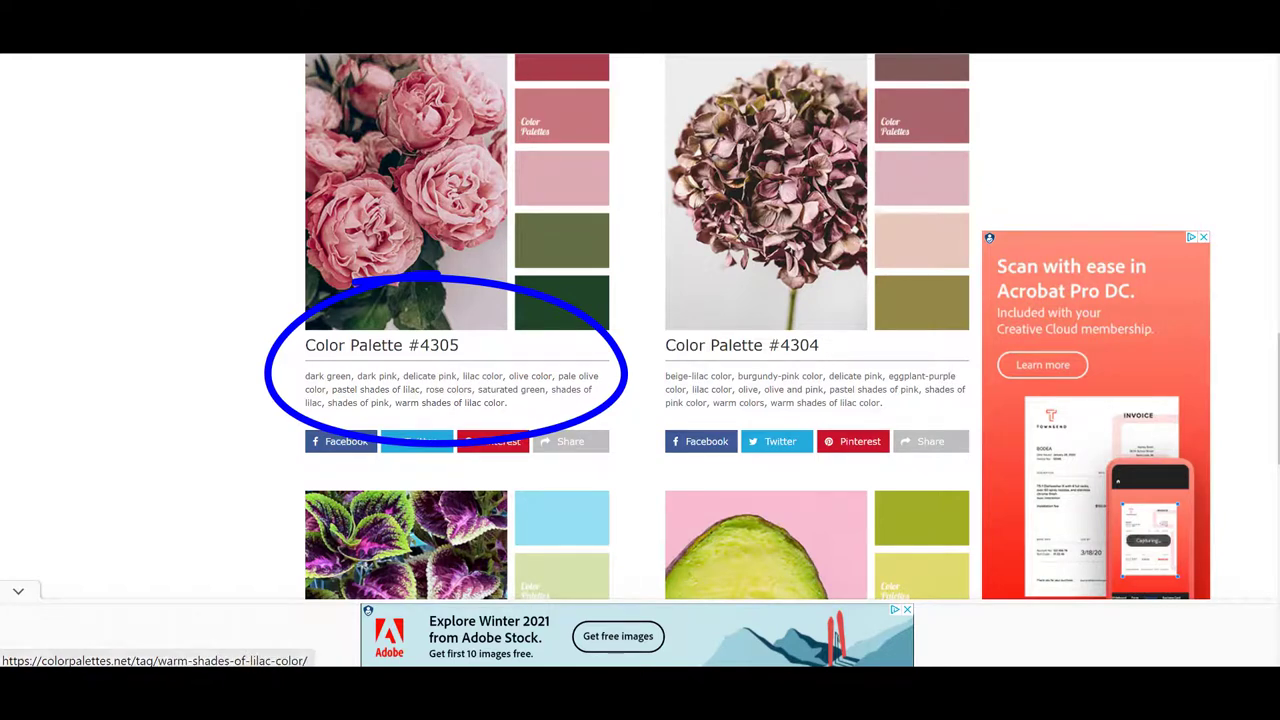
{"action": "scroll", "coordinate": [450, 473], "scroll_direction": "up", "scroll_amount": 1}
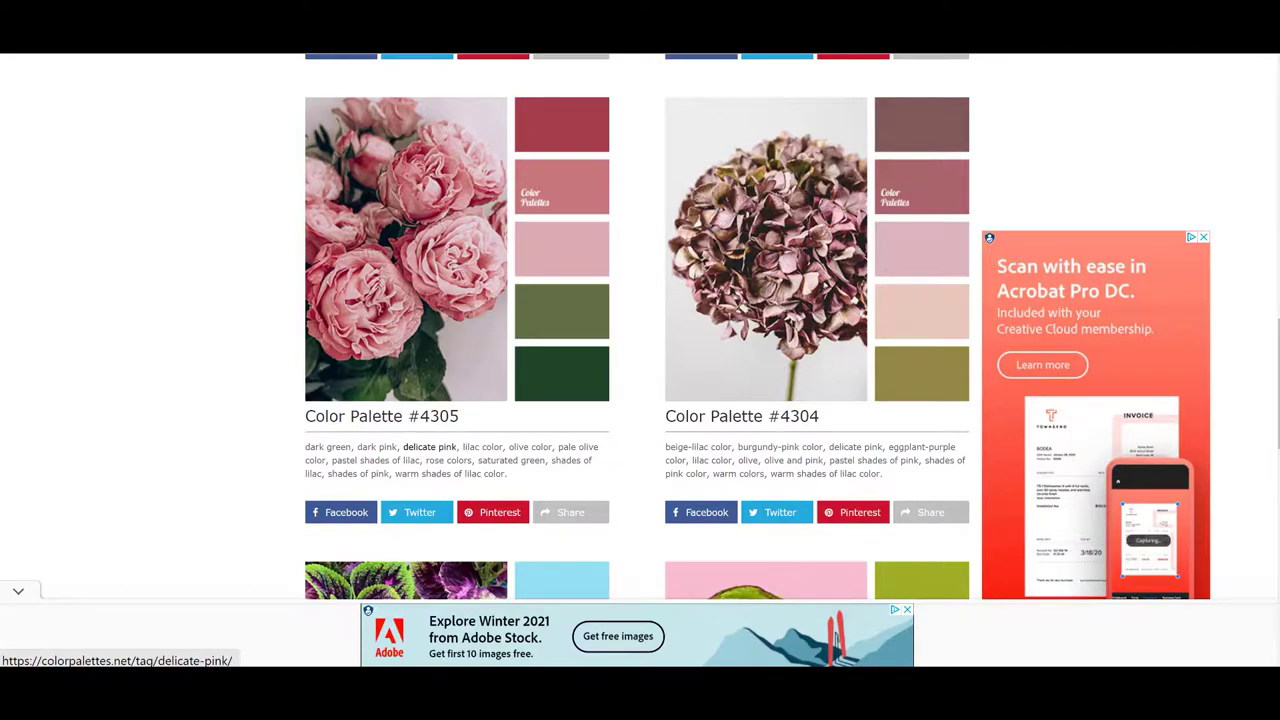
{"action": "scroll", "coordinate": [405, 300], "scroll_direction": "up", "scroll_amount": 10}
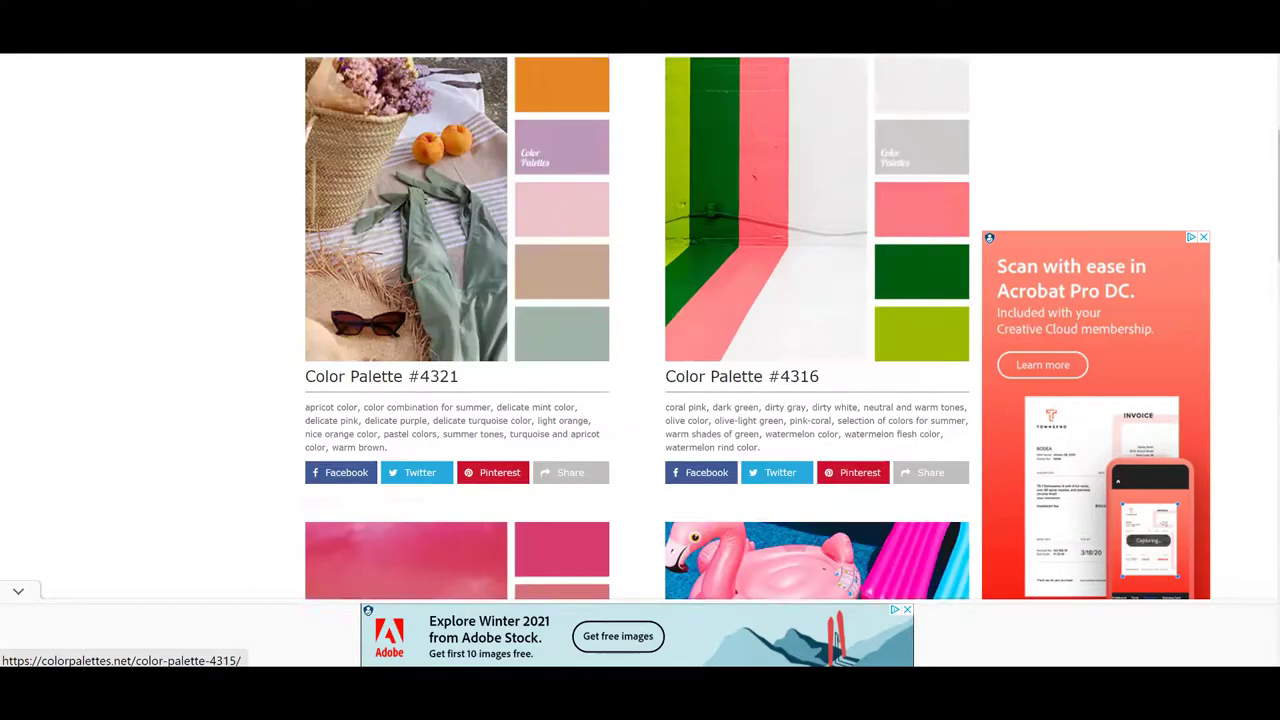
{"action": "scroll", "coordinate": [405, 300], "scroll_direction": "up", "scroll_amount": 2}
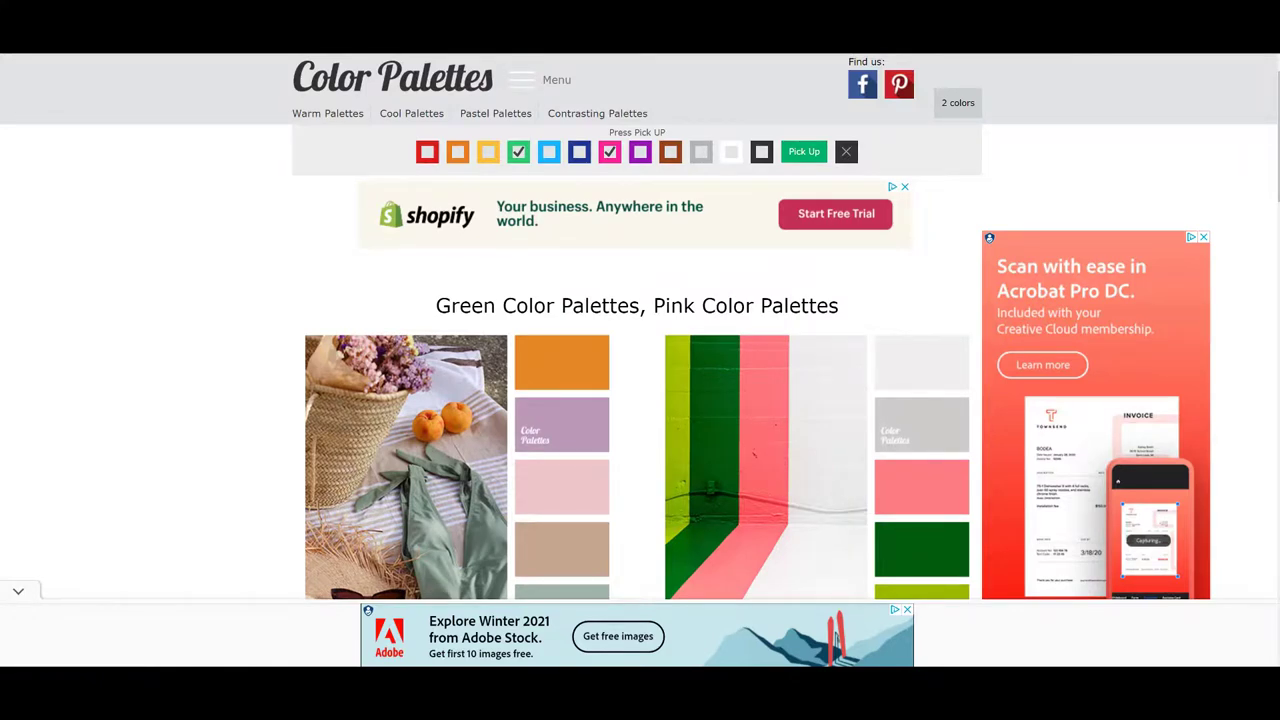
Show the All Tags list and scroll to the 'christmas palette' (32) tag
{"action": "left_click", "coordinate": [521, 79]}
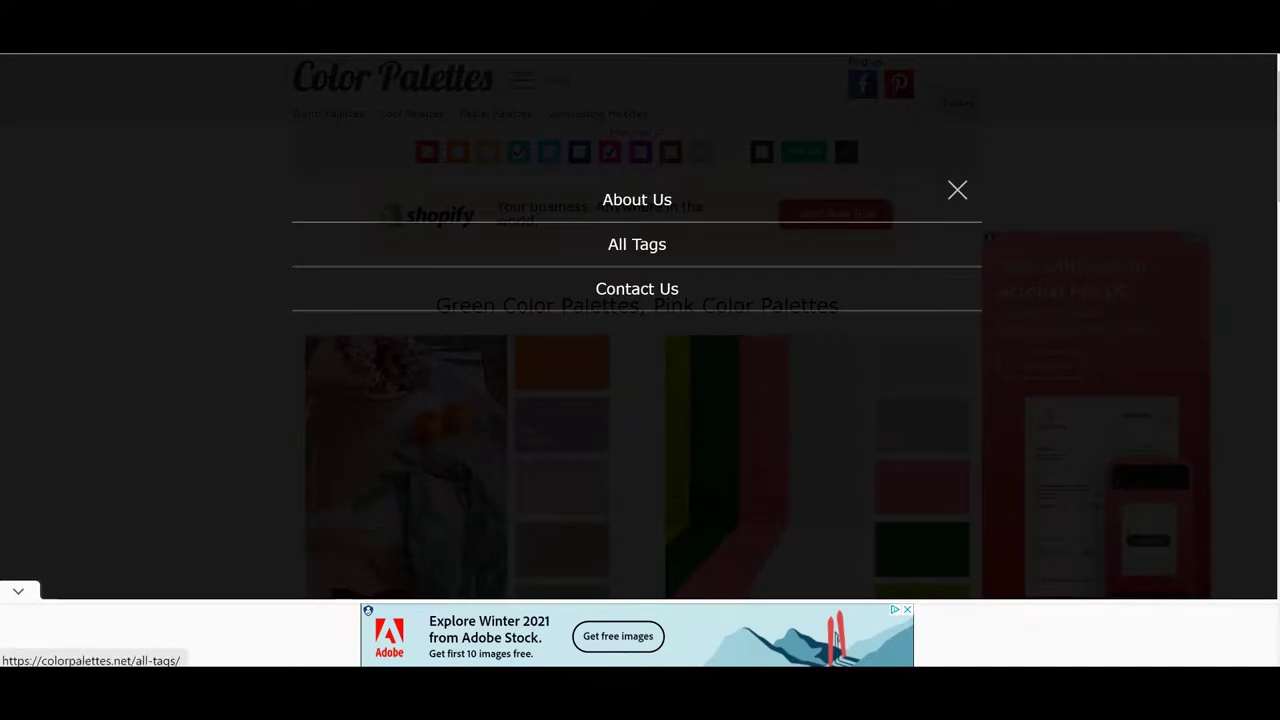
{"action": "left_click", "coordinate": [637, 244]}
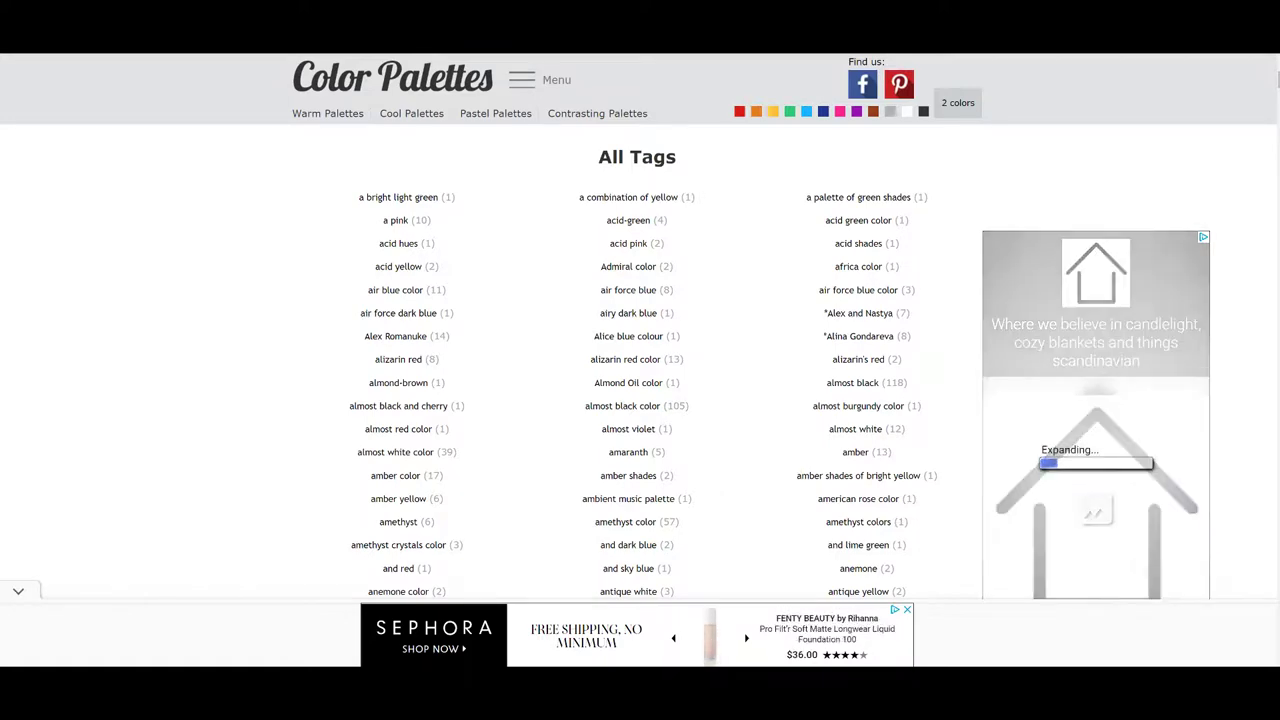
{"action": "scroll", "coordinate": [640, 330], "scroll_direction": "down", "scroll_amount": 10}
{"action": "scroll", "coordinate": [640, 330], "scroll_direction": "down", "scroll_amount": 5}
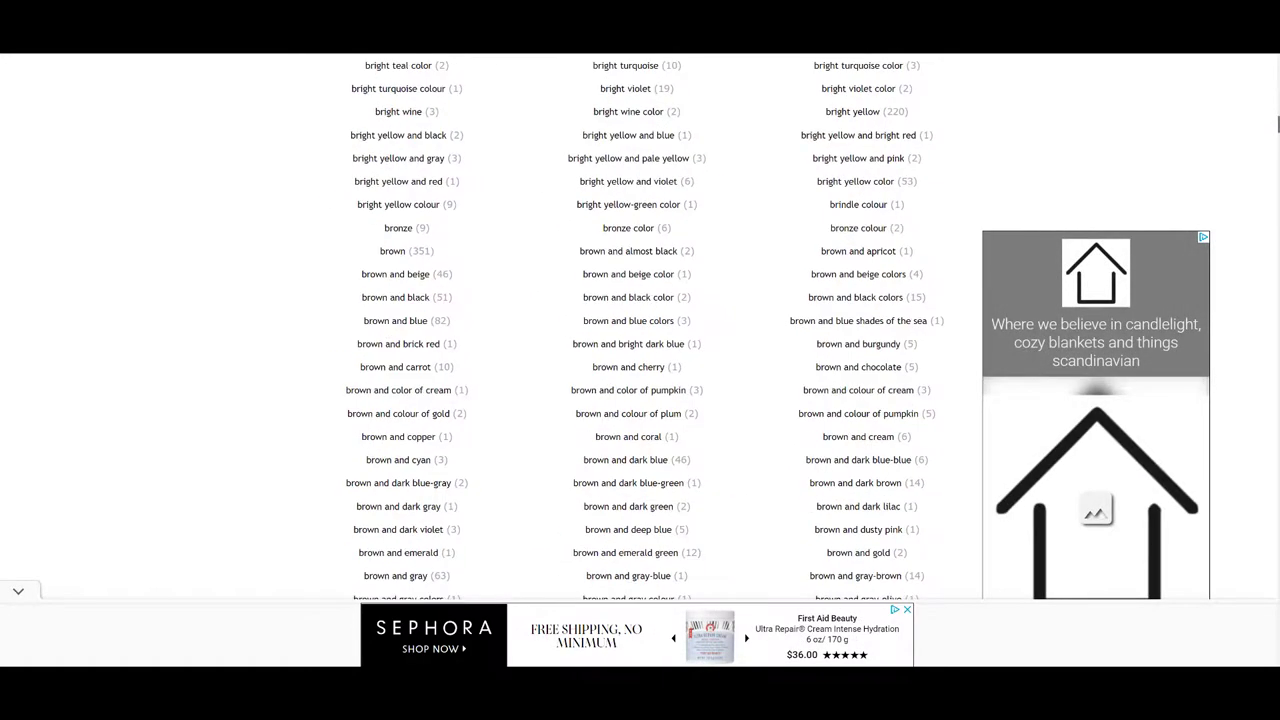
{"action": "scroll", "coordinate": [640, 330], "scroll_direction": "down", "scroll_amount": 5}
{"action": "scroll", "coordinate": [640, 330], "scroll_direction": "down", "scroll_amount": 10}
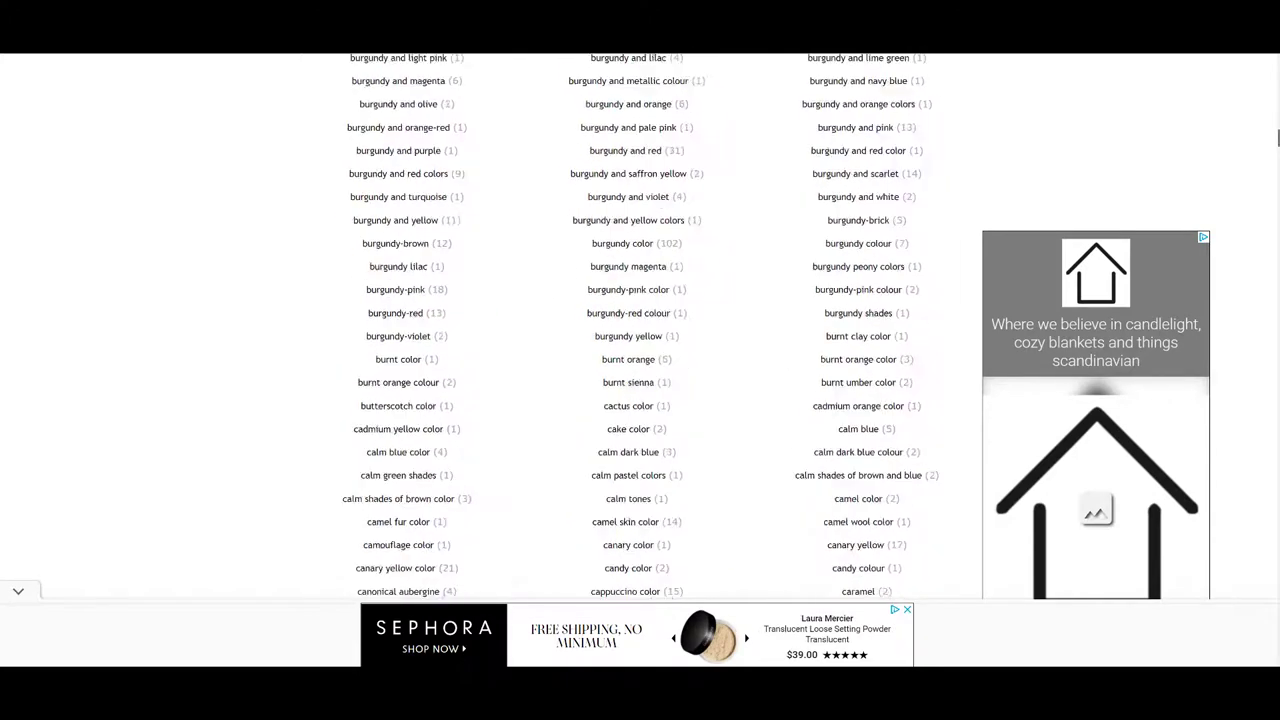
{"action": "scroll", "coordinate": [640, 330], "scroll_direction": "down", "scroll_amount": 1}
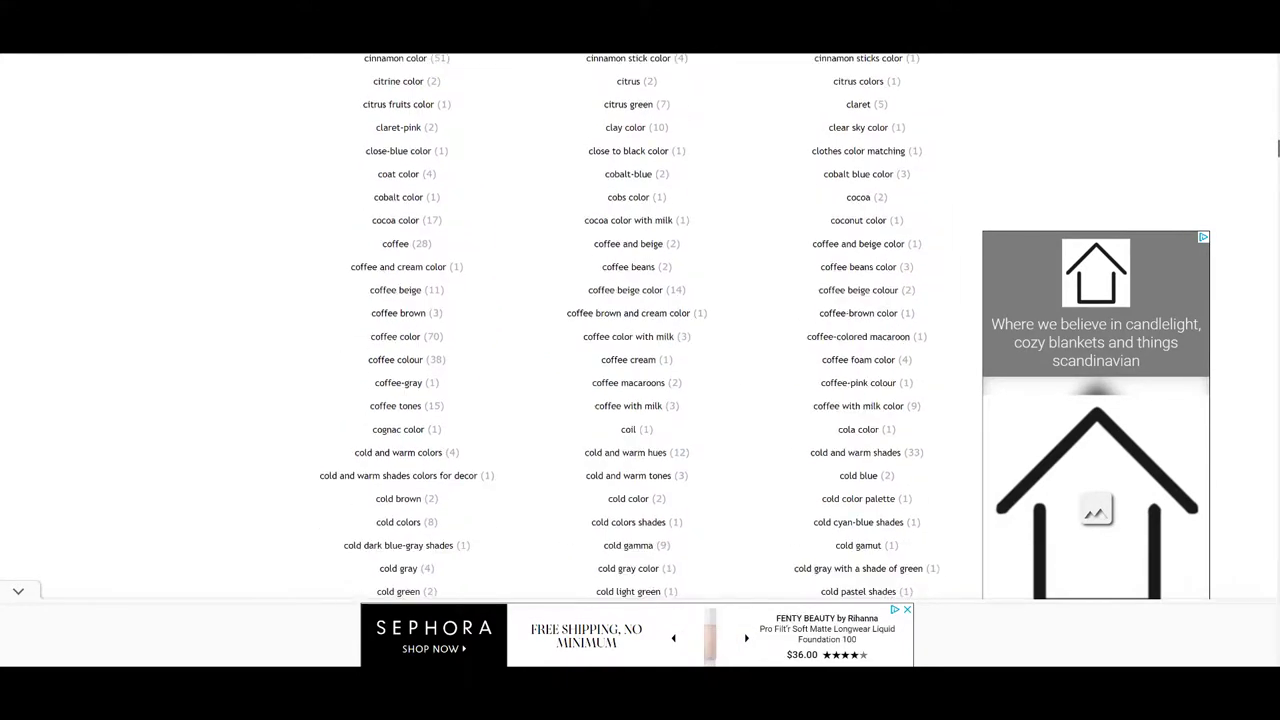
{"action": "scroll", "coordinate": [640, 330], "scroll_direction": "up", "scroll_amount": 4}
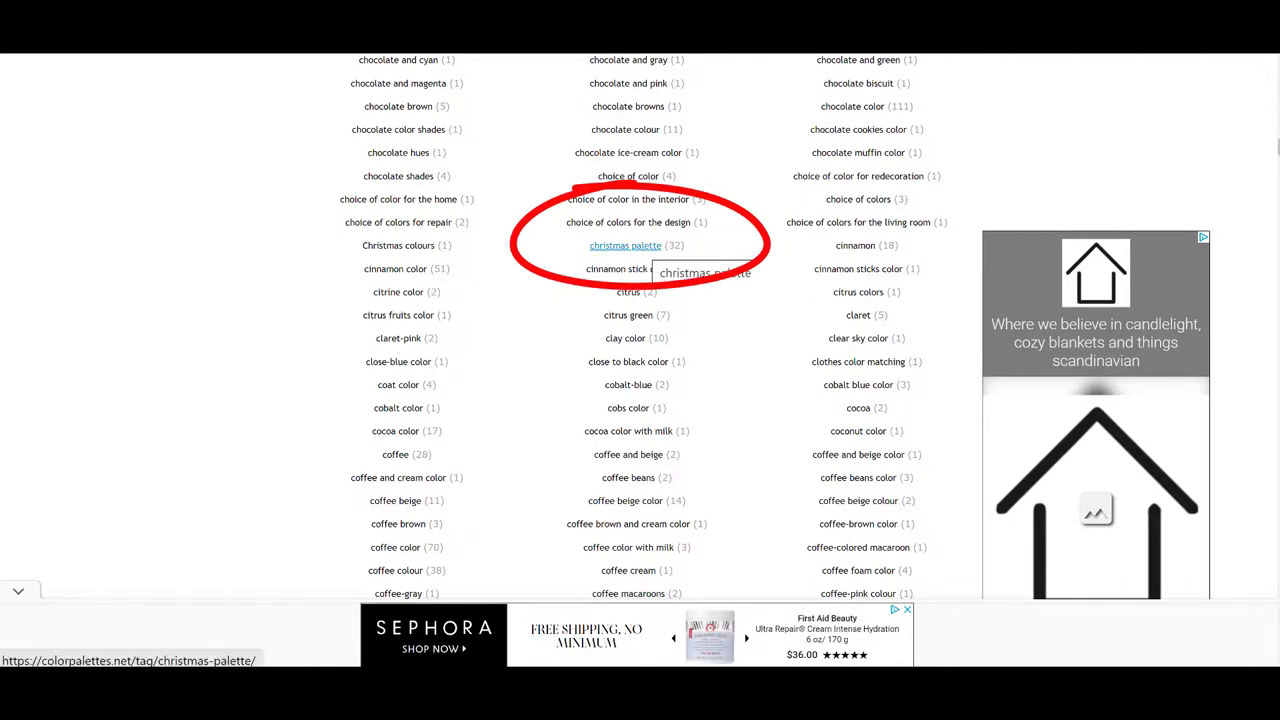
Browse the red-and-green holiday palettes under the 'christmas palette' tag
{"action": "left_click", "coordinate": [645, 246]}
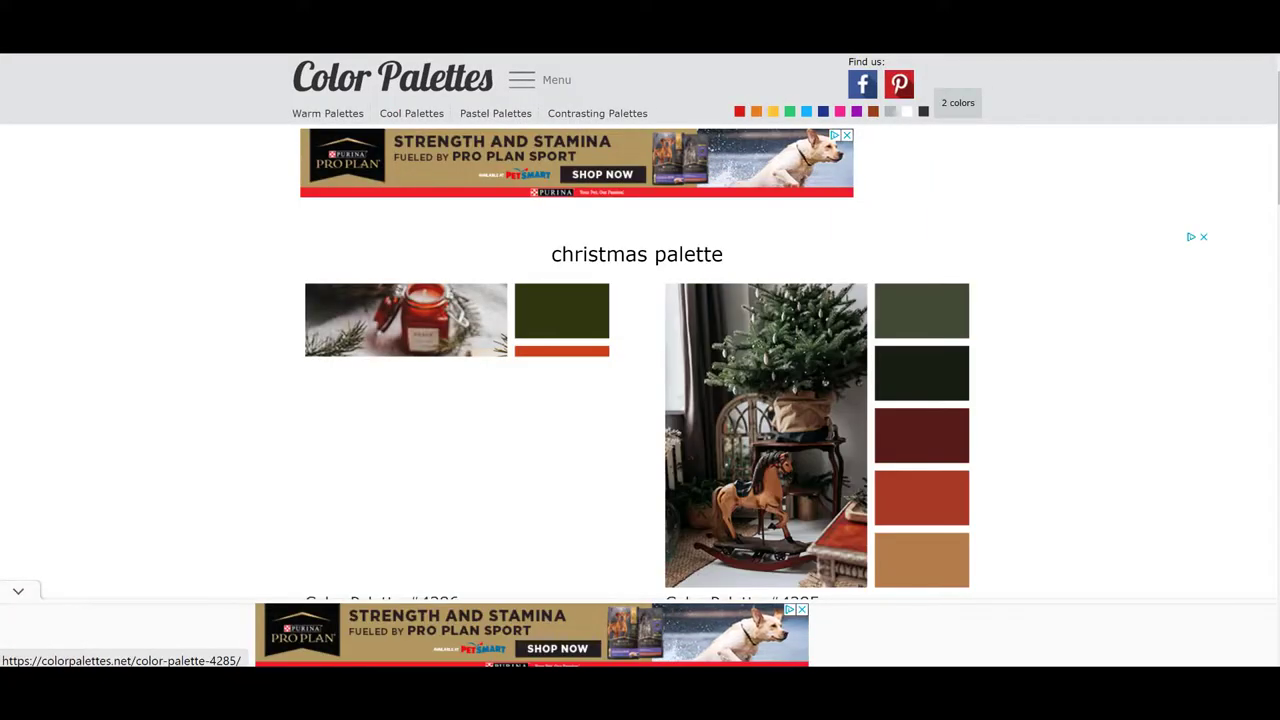
{"action": "scroll", "coordinate": [640, 380], "scroll_direction": "down", "scroll_amount": 5}
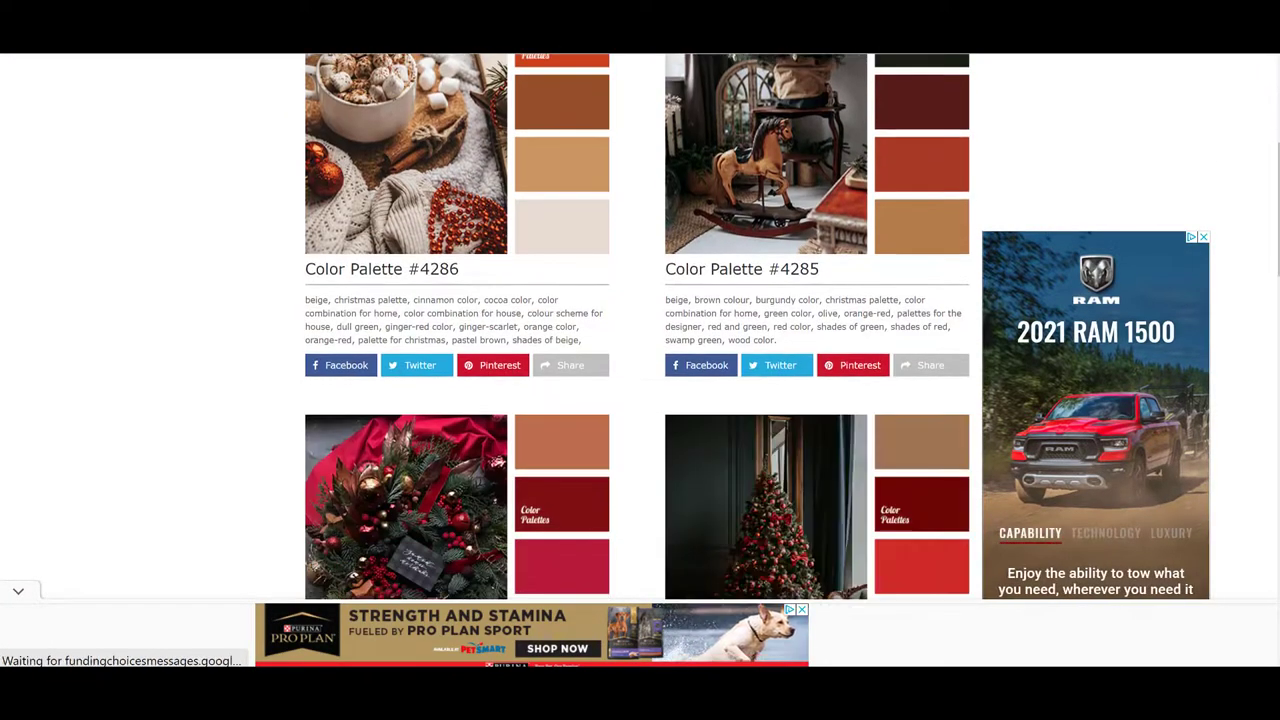
{"action": "scroll", "coordinate": [640, 380], "scroll_direction": "down", "scroll_amount": 3}
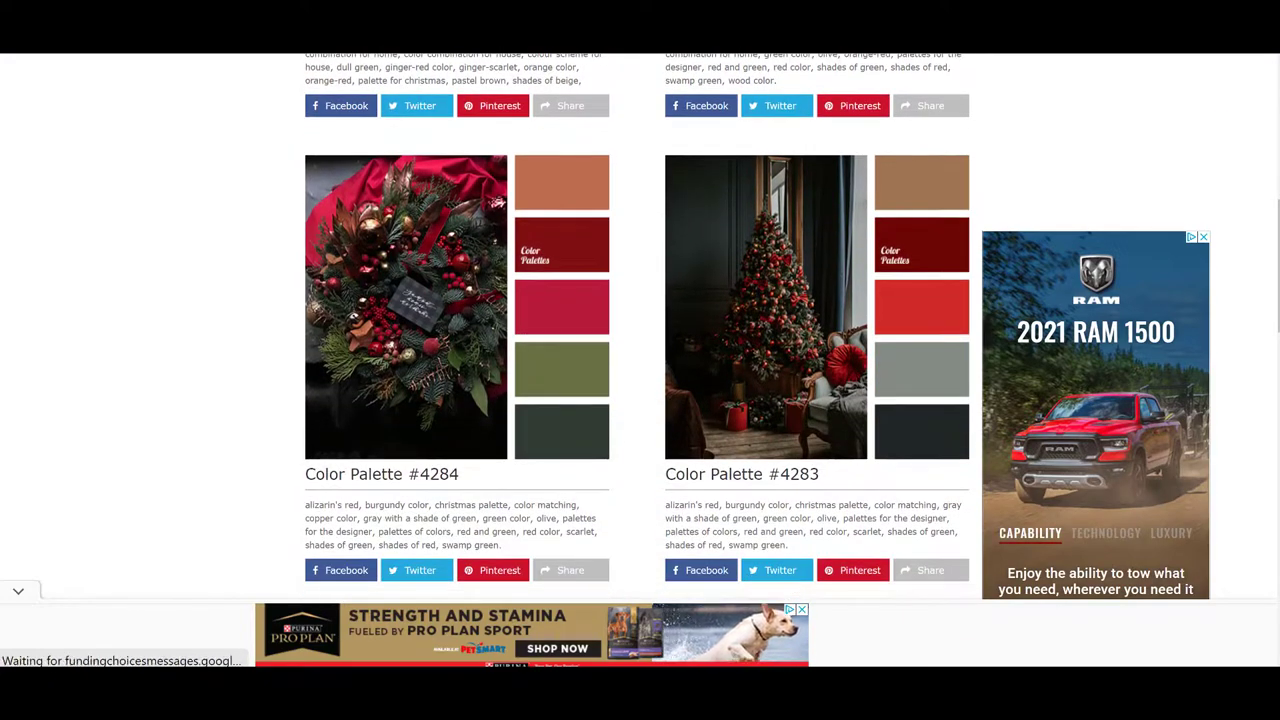
{"action": "scroll", "coordinate": [640, 326], "scroll_direction": "down", "scroll_amount": 4}
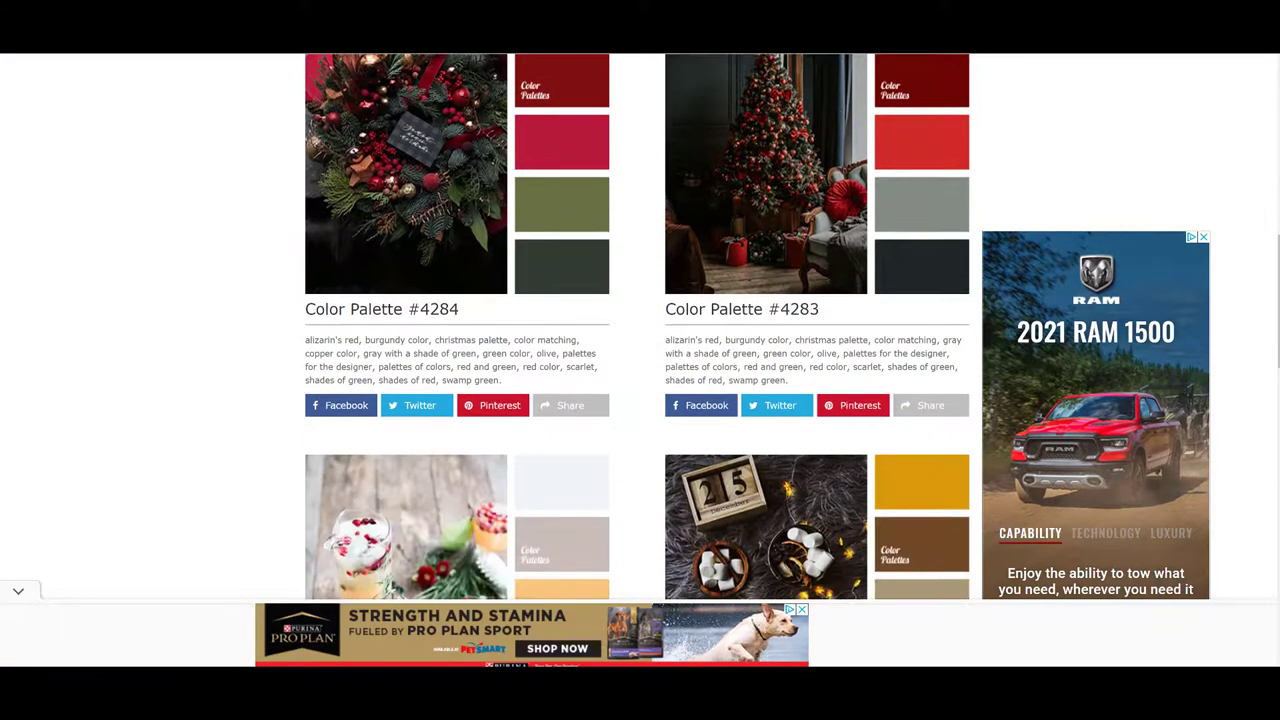
{"action": "scroll", "coordinate": [640, 326], "scroll_direction": "down", "scroll_amount": 5}
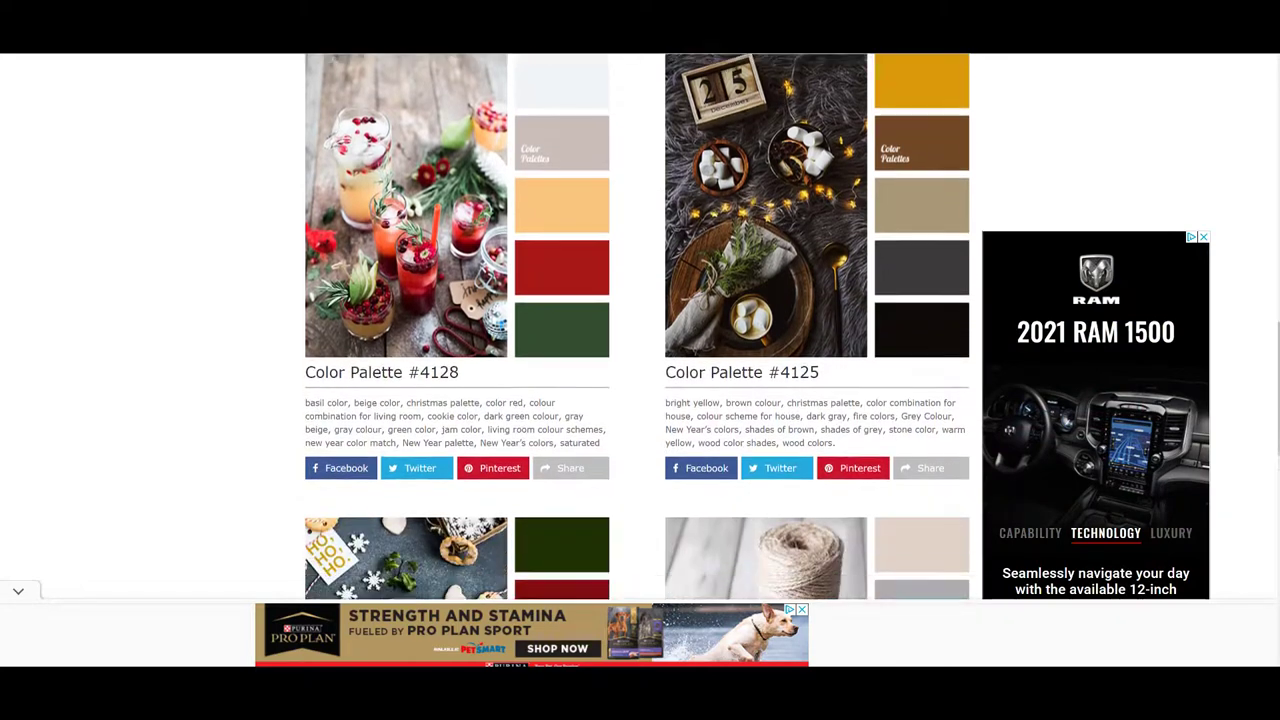
{"action": "scroll", "coordinate": [640, 326], "scroll_direction": "down", "scroll_amount": 3}
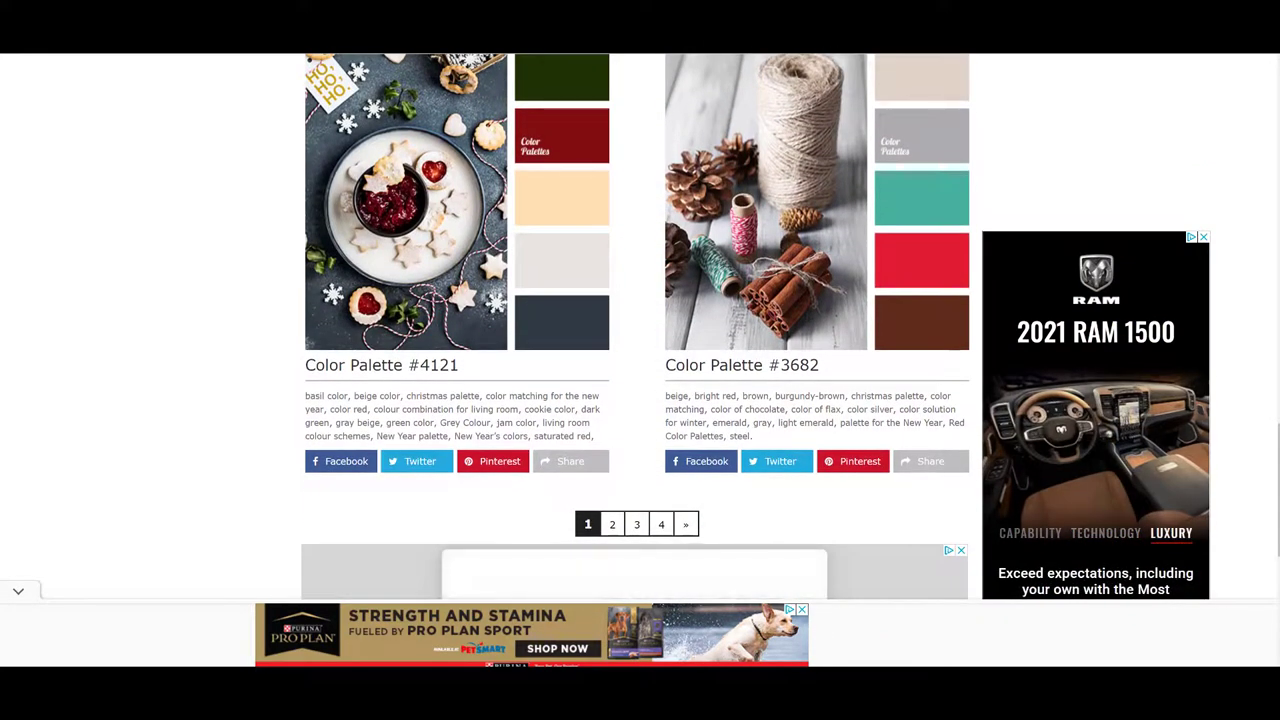
{"action": "scroll", "coordinate": [640, 326], "scroll_direction": "up", "scroll_amount": 8}
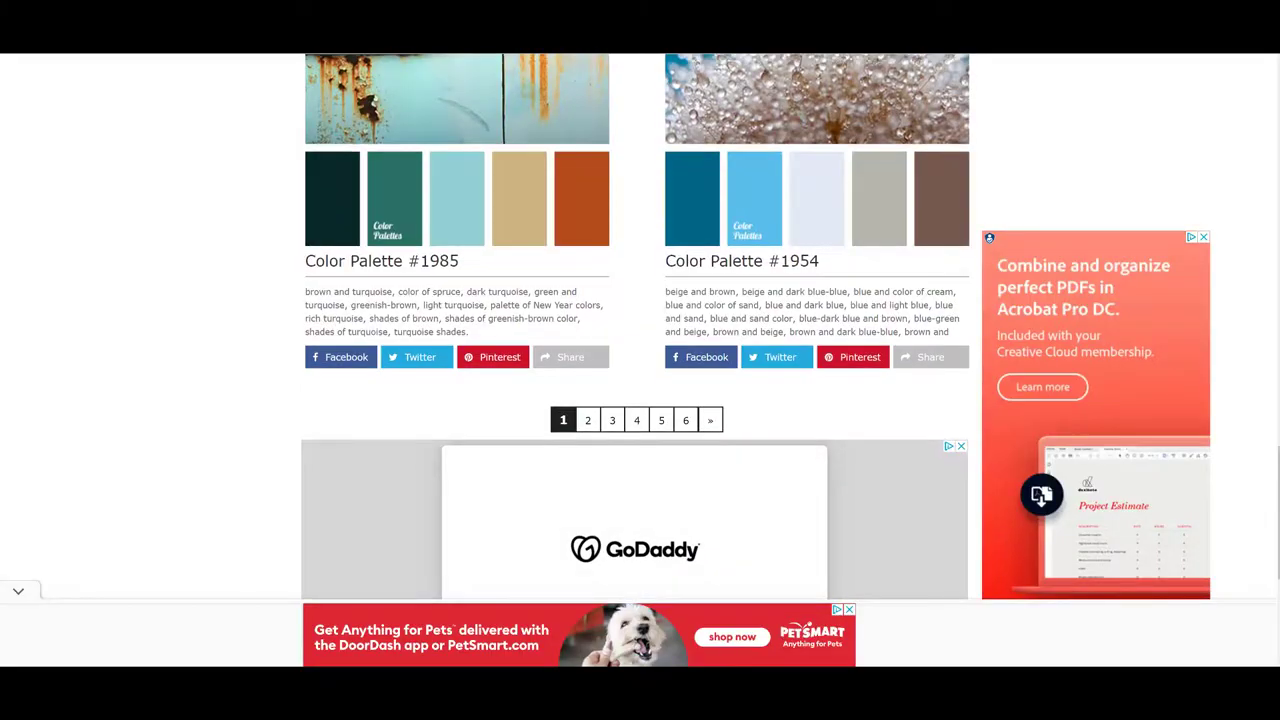
{"action": "scroll", "coordinate": [640, 326], "scroll_direction": "up", "scroll_amount": 10}
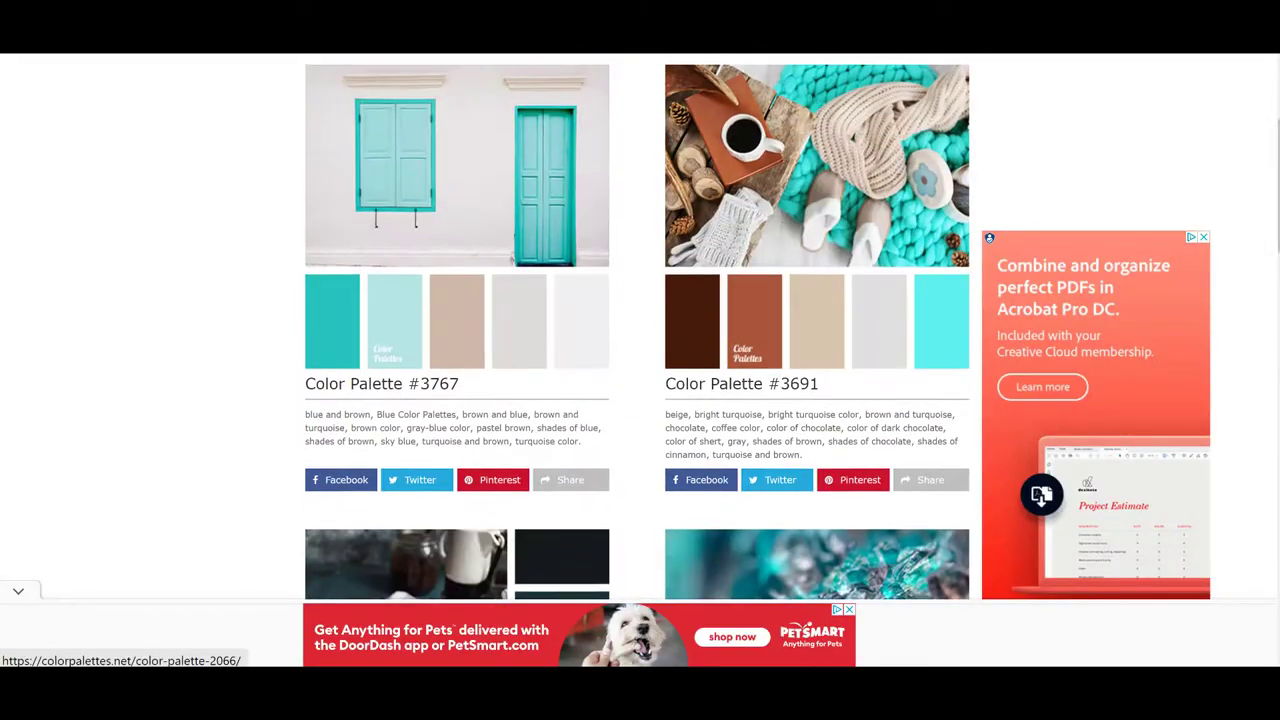
{"action": "scroll", "coordinate": [640, 326], "scroll_direction": "up", "scroll_amount": 4}
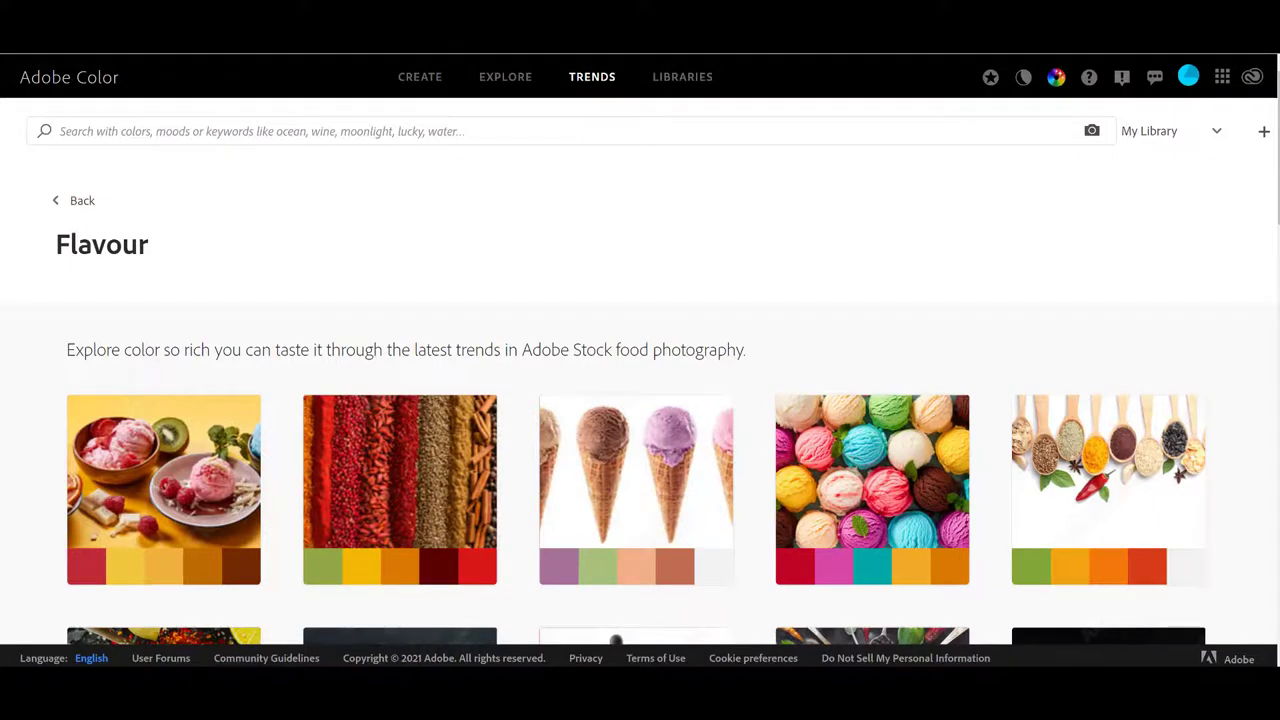
Open Adobe Color's Create color wheel with a five-colour split-complementary palette
{"action": "left_click", "coordinate": [420, 76]}
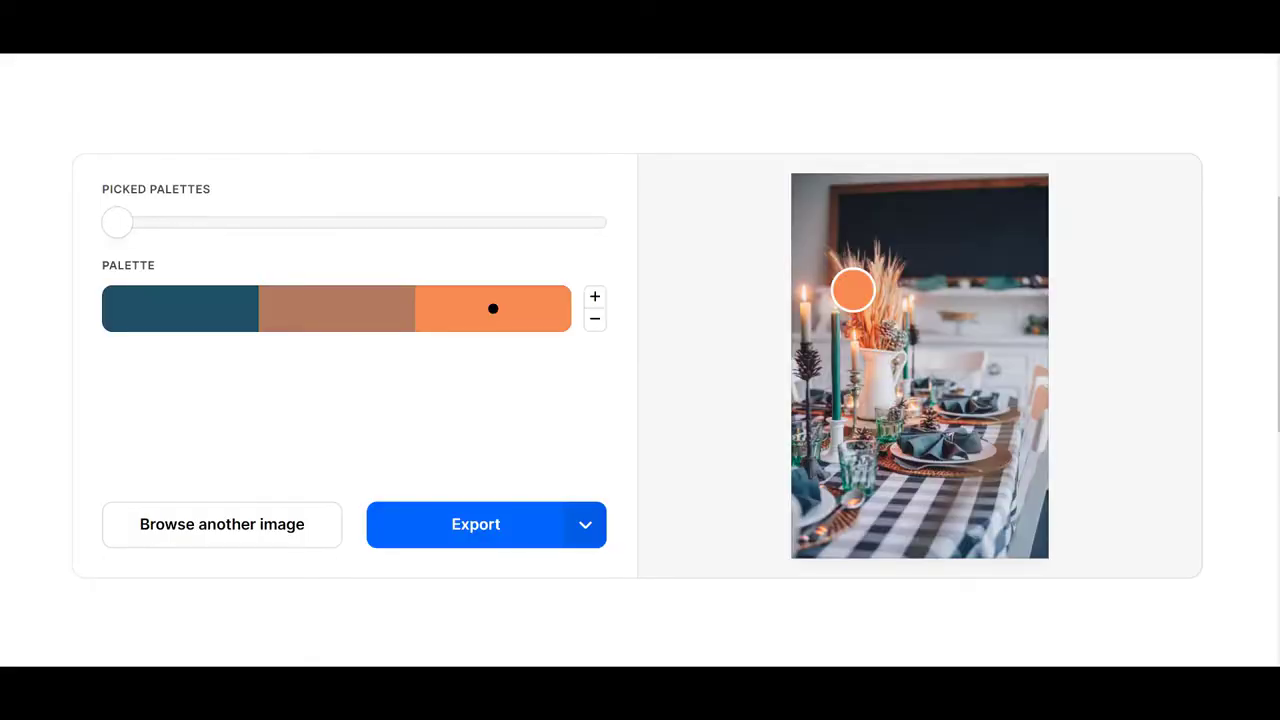
{"action": "scroll", "coordinate": [640, 360], "scroll_direction": "up", "scroll_amount": 2}
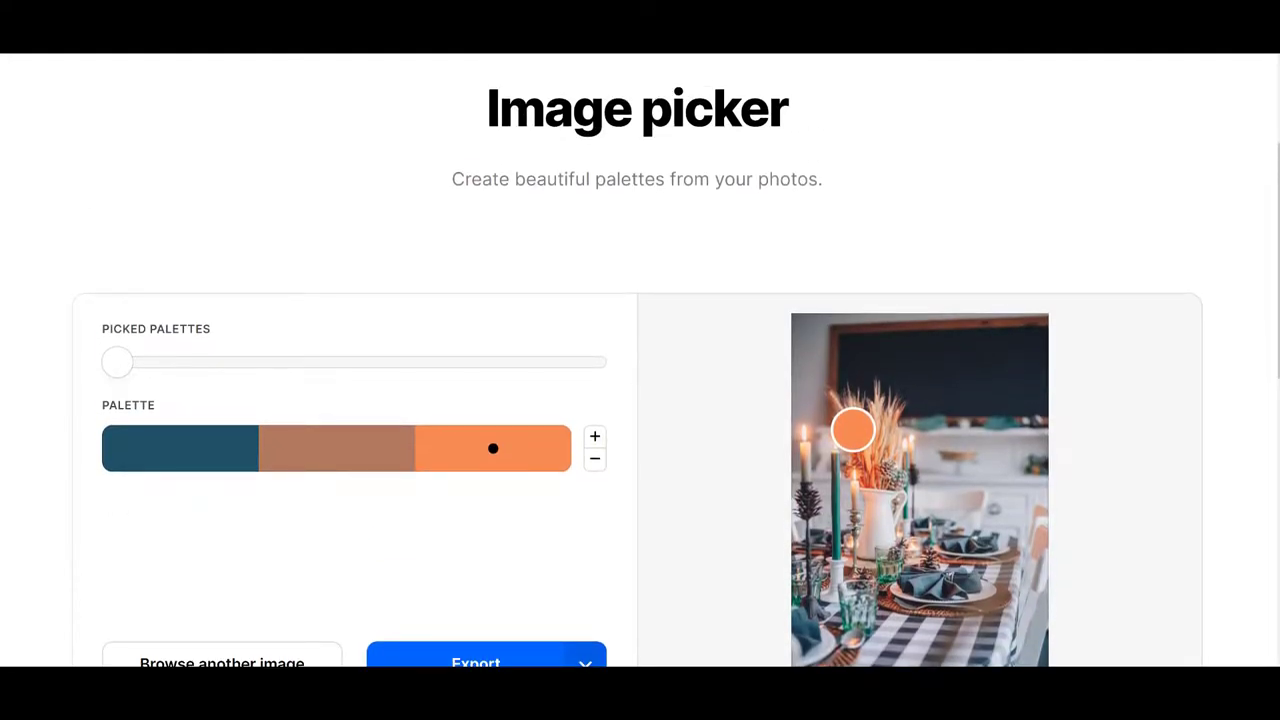